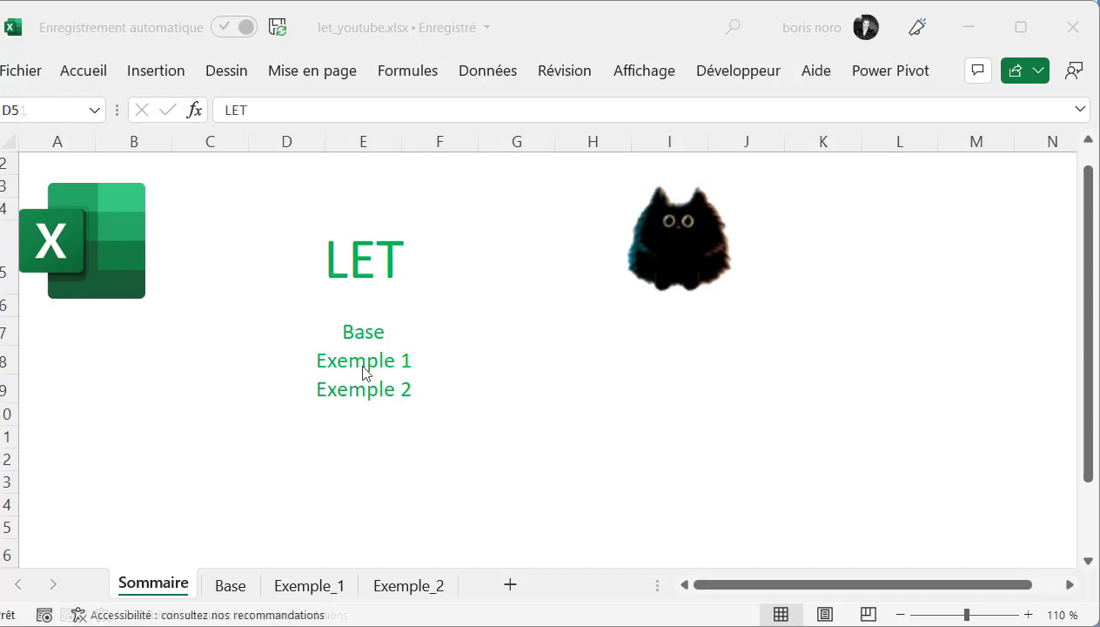
On the Base sheet, enter =LET(a;1;b;2; a+b) in C3 so it returns 3.
{"action": "left_click", "coordinate": [365, 336]}
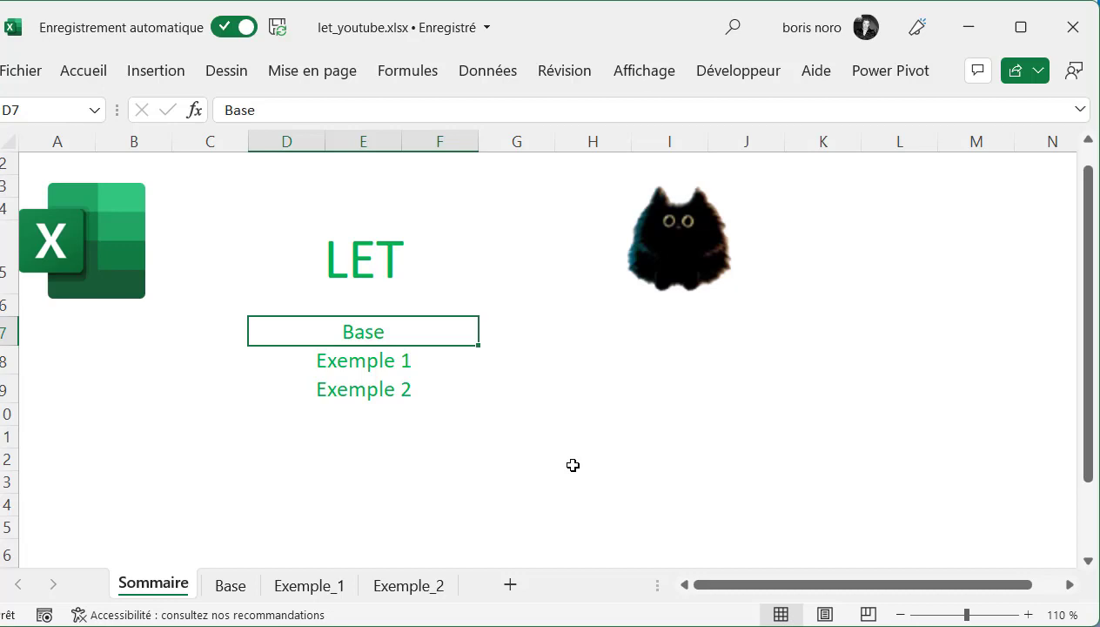
{"action": "left_click", "coordinate": [387, 361]}
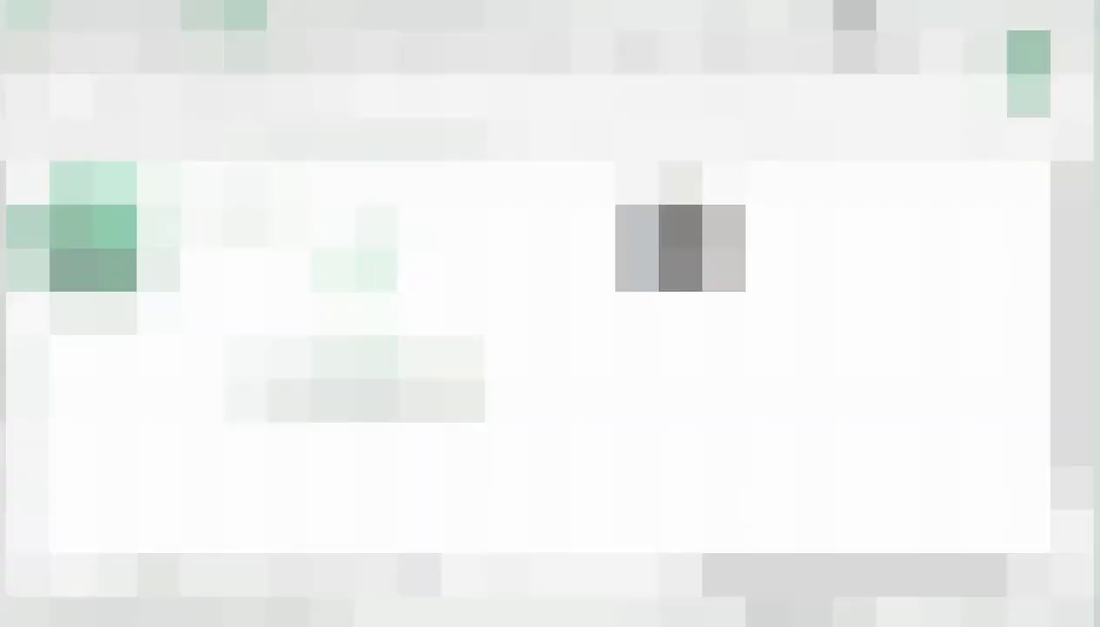
{"action": "type", "text": "le"}
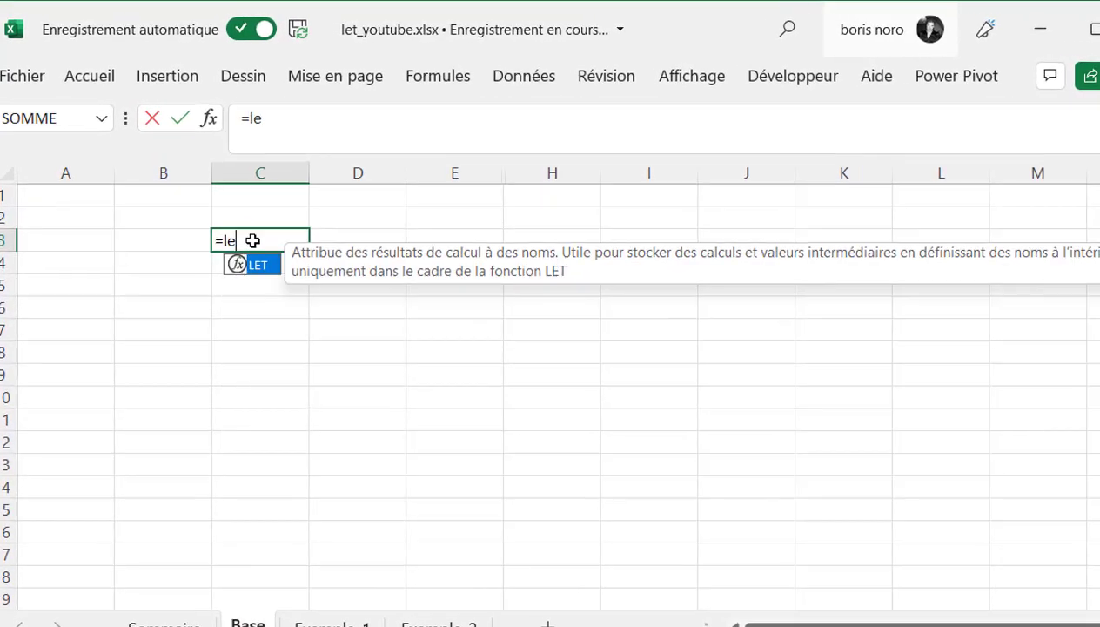
{"action": "type", "text": "t"}
{"action": "key", "text": "Tab"}
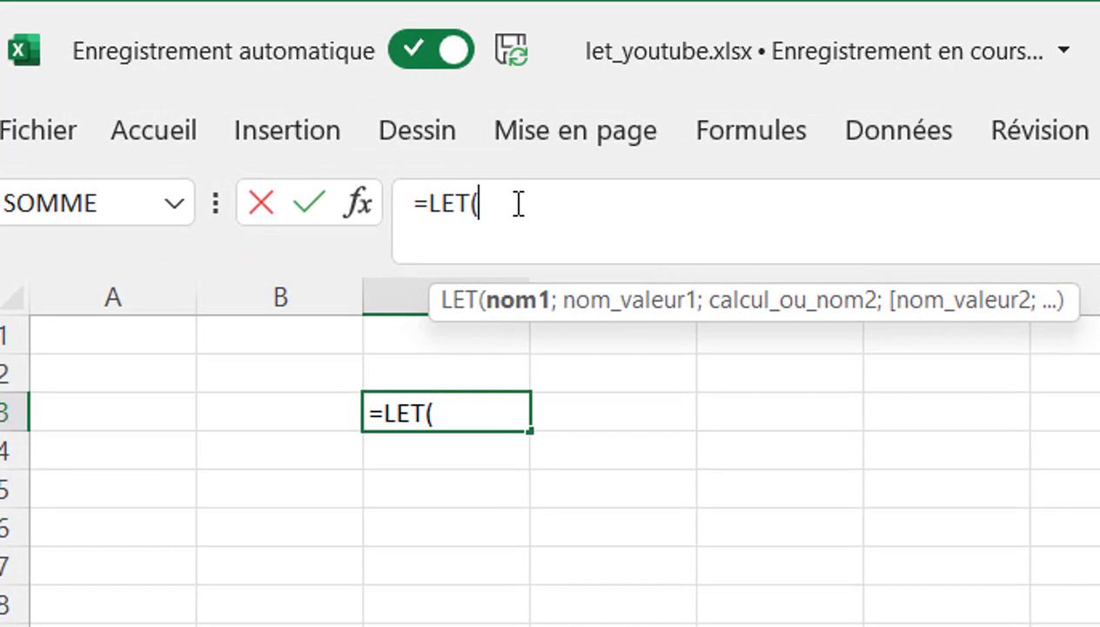
{"action": "type", "text": "a;"}
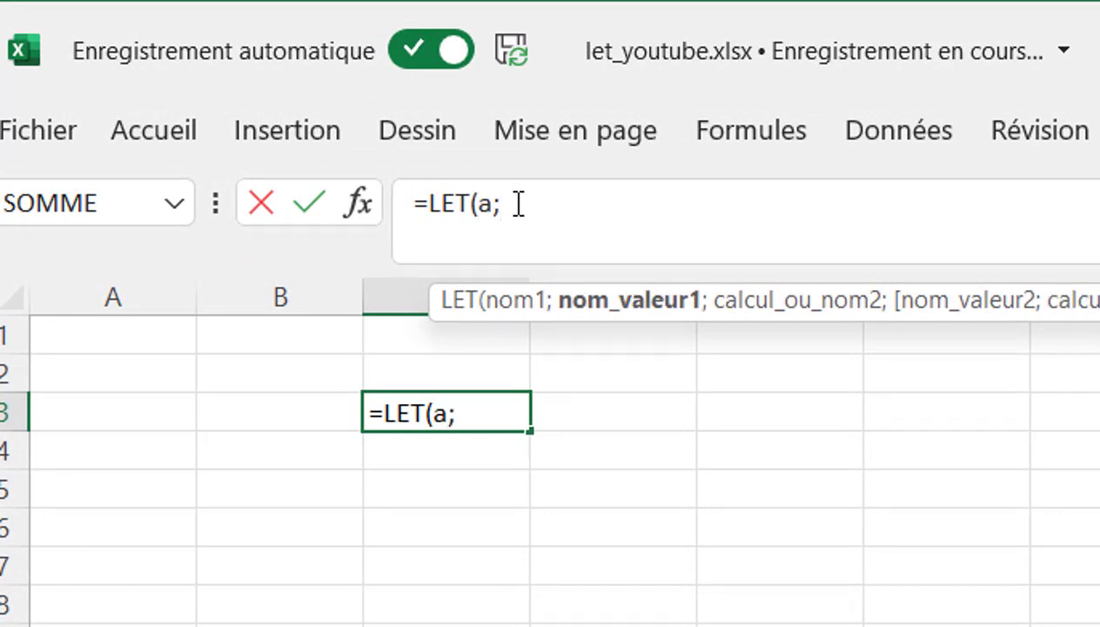
{"action": "type", "text": "1"}
{"action": "type", "text": ";"}
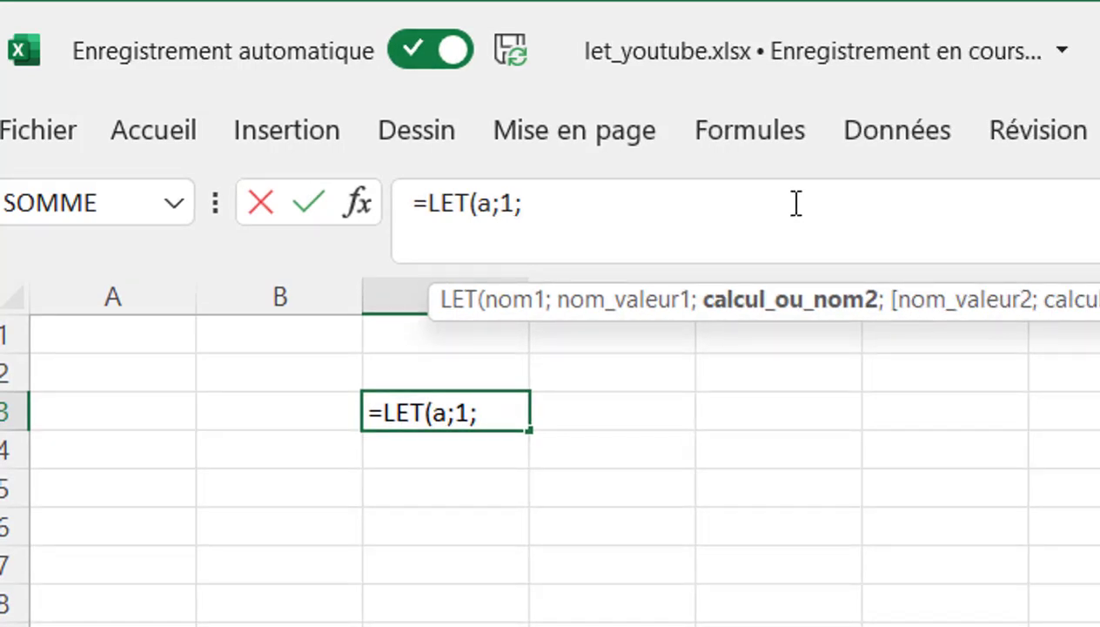
{"action": "type", "text": "b;"}
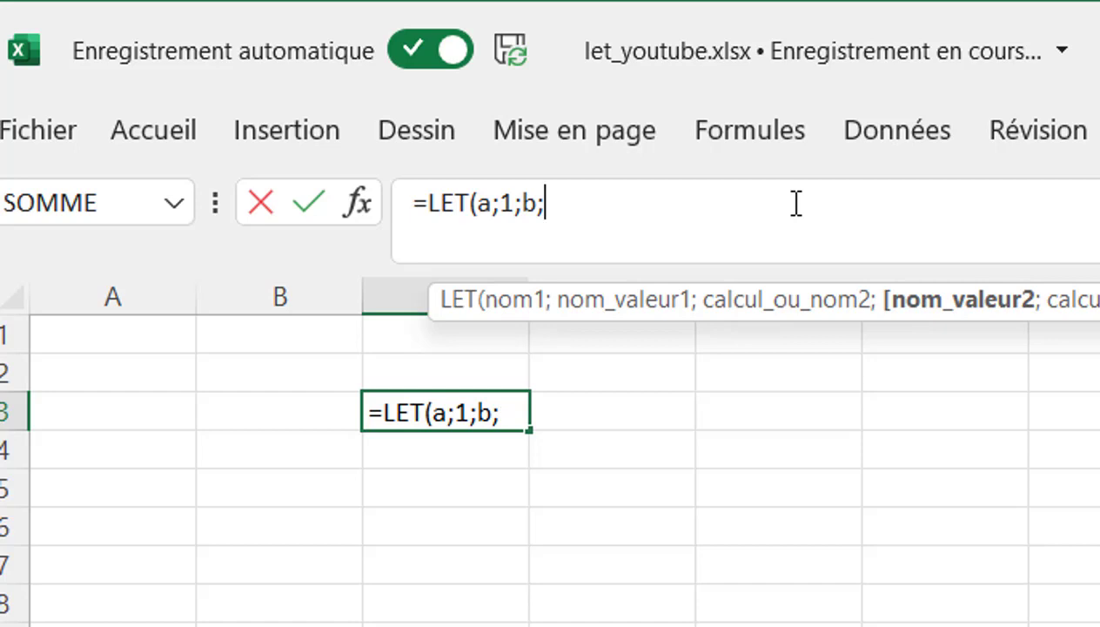
{"action": "type", "text": "2;"}
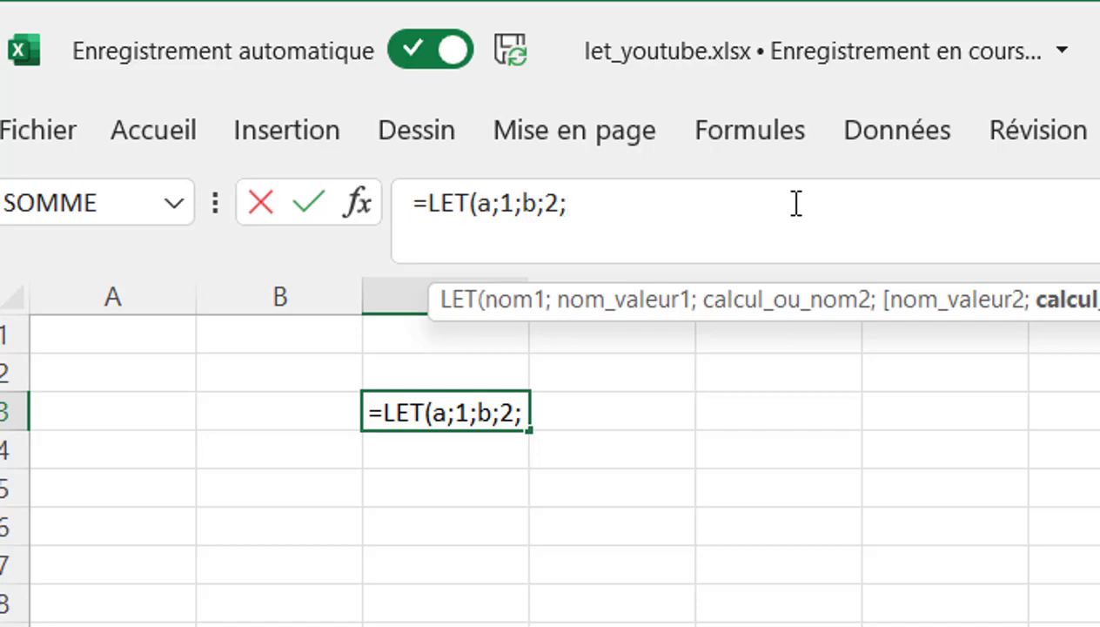
{"action": "key", "text": "alt+Return"}
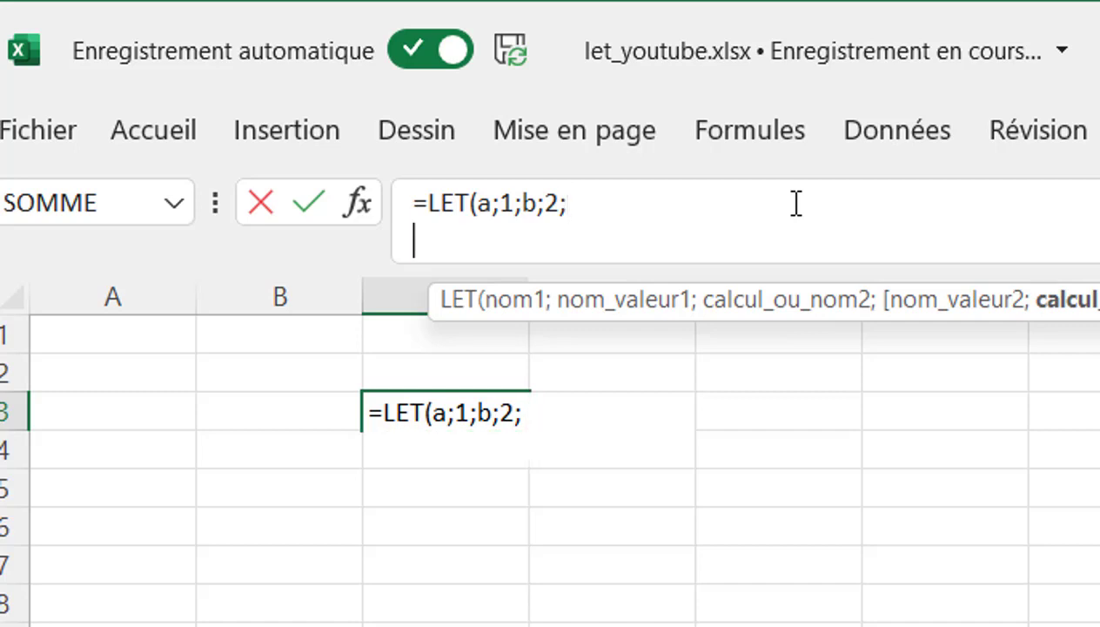
{"action": "type", "text": "a"}
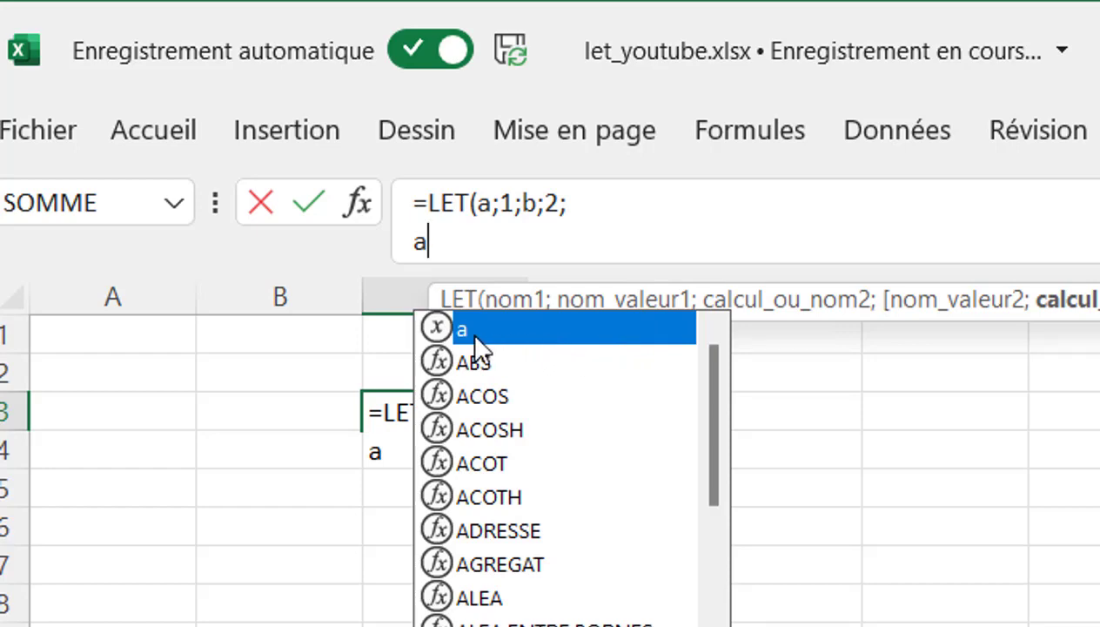
{"action": "type", "text": "+"}
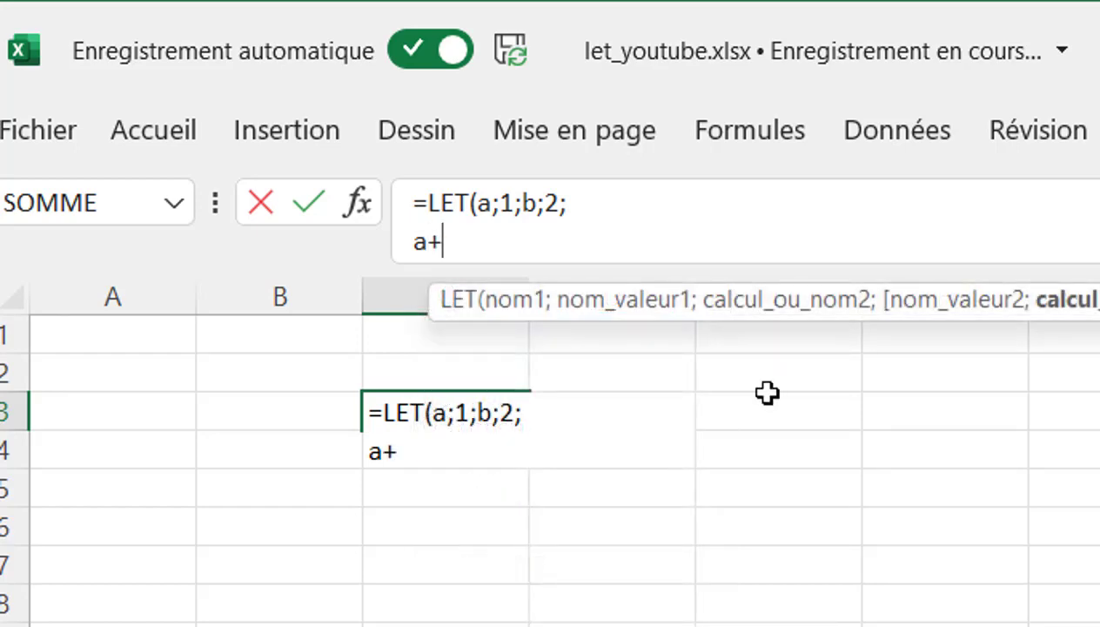
{"action": "type", "text": "b"}
{"action": "key", "text": "Escape"}
{"action": "type", "text": ")"}
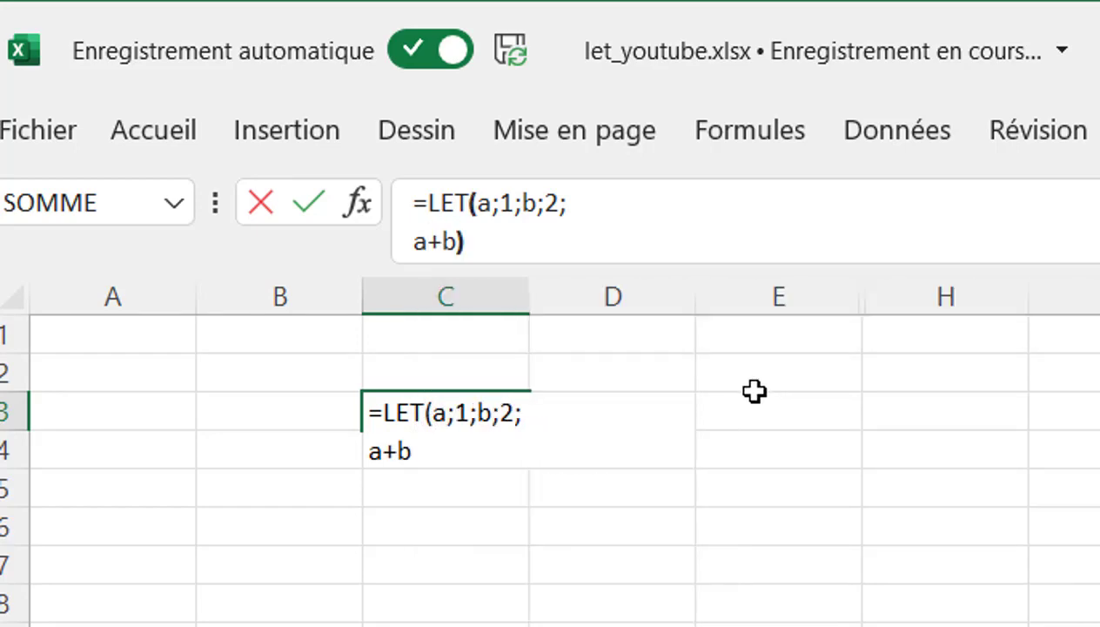
{"action": "key", "text": "Return"}
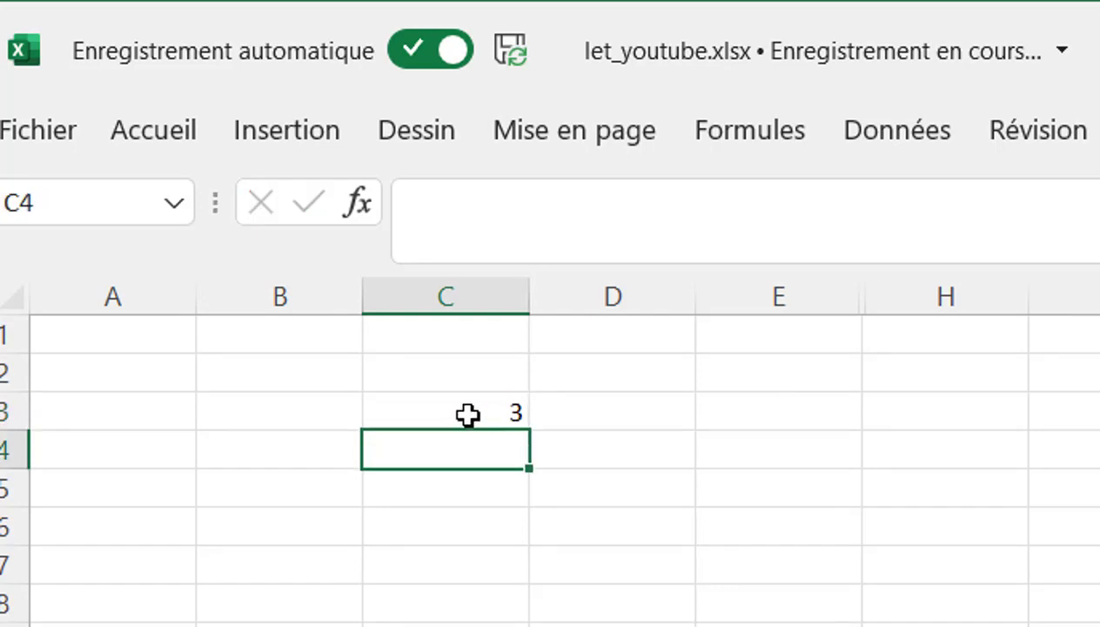
{"action": "left_click", "coordinate": [468, 416]}
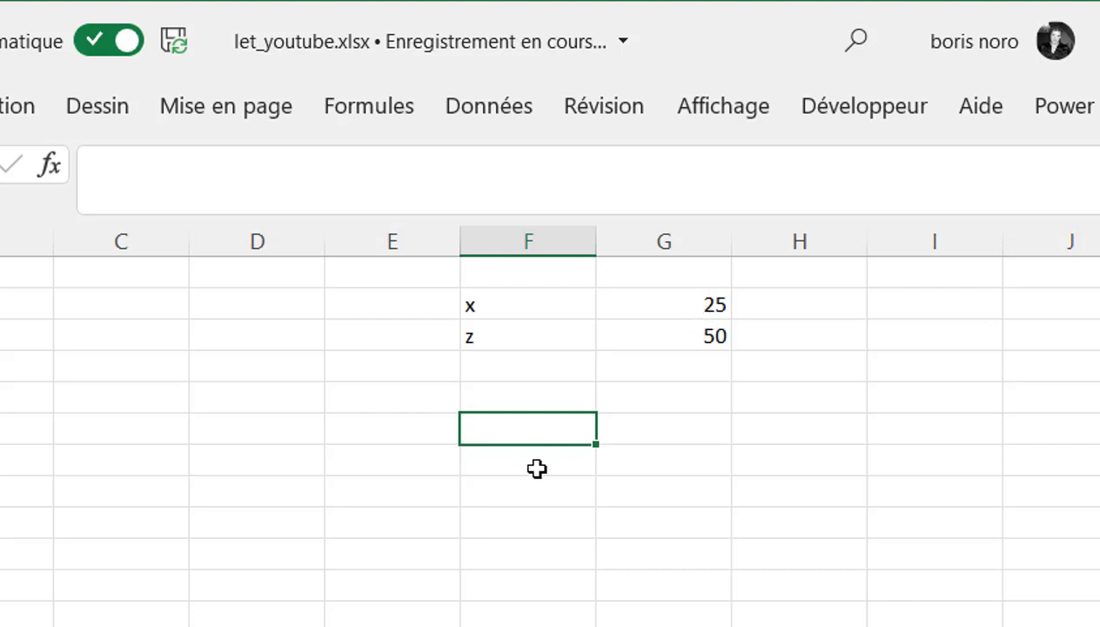
In F5, write =LET(x;G2;z;G3; with x+z on a second line.
{"action": "type", "text": "=LET("}
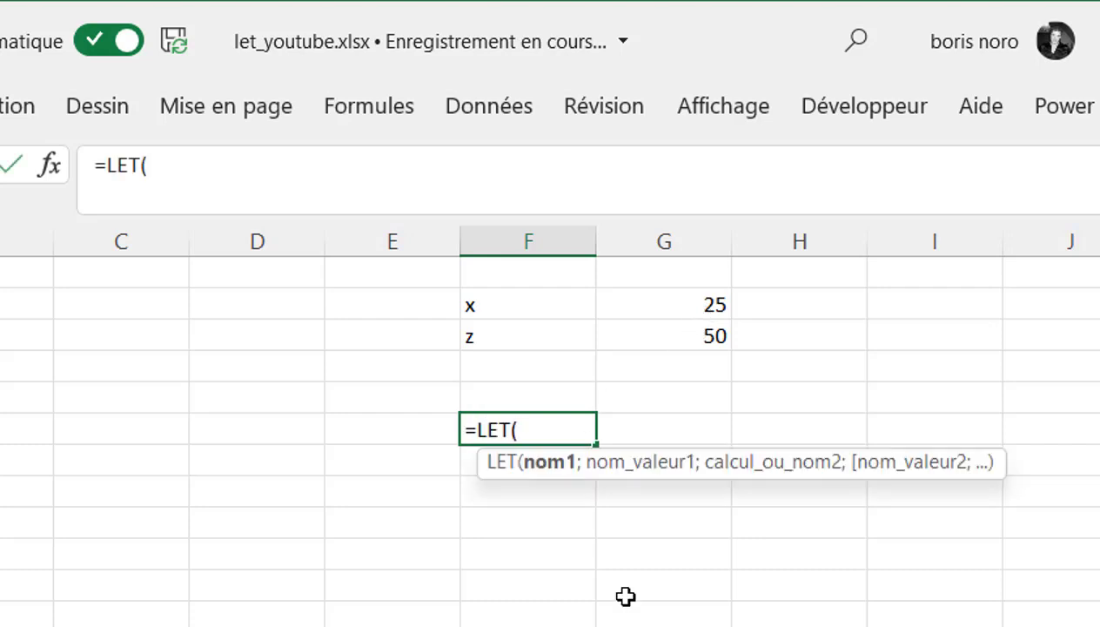
{"action": "type", "text": "x;"}
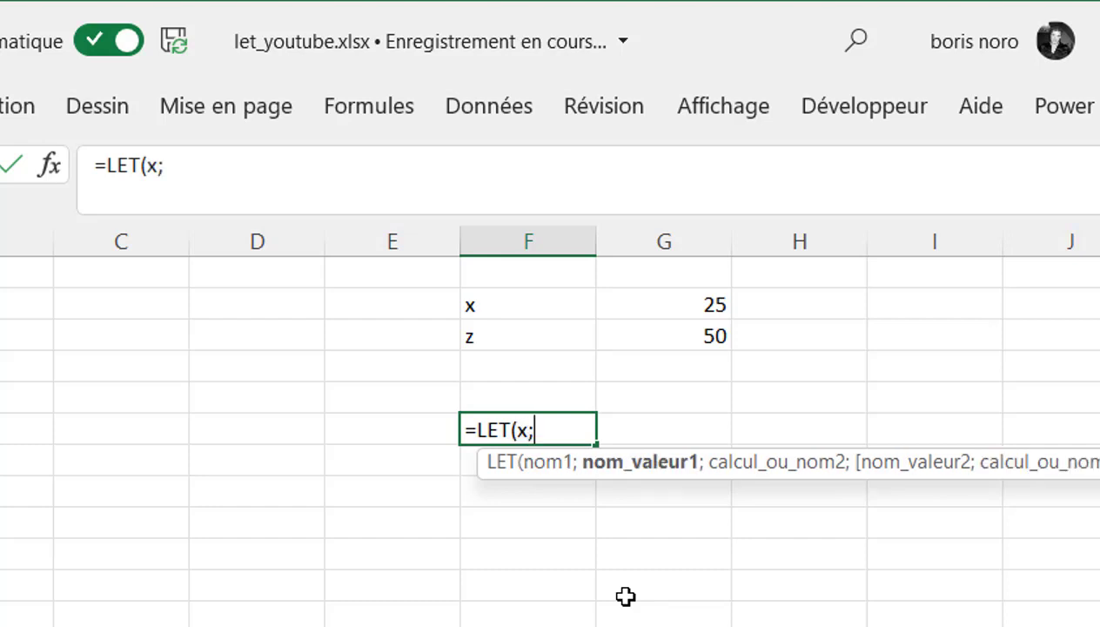
{"action": "left_click", "coordinate": [673, 304]}
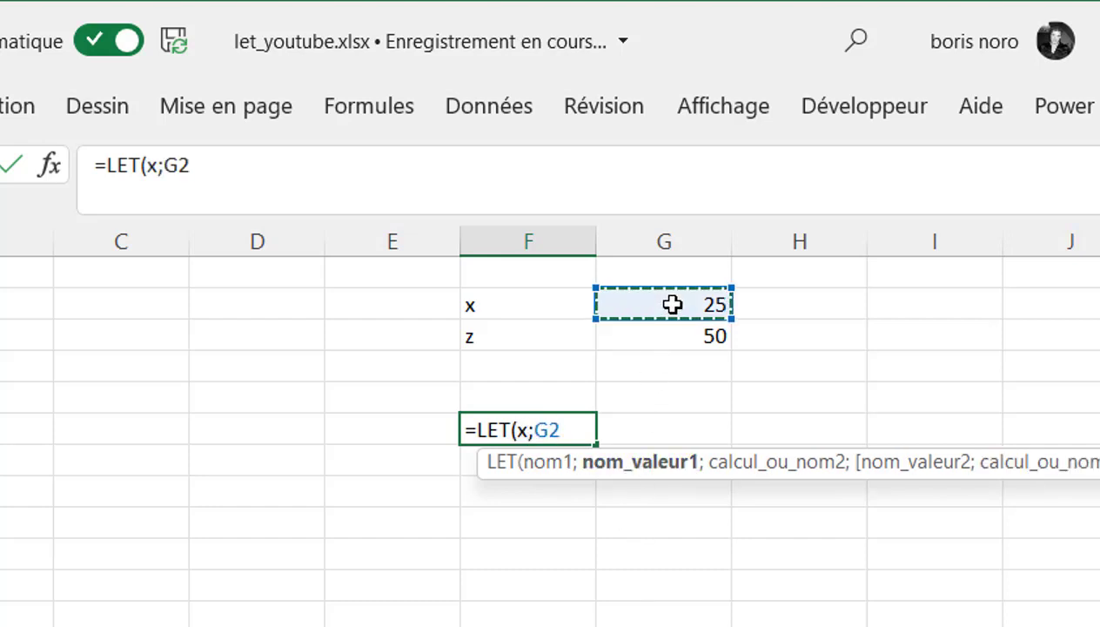
{"action": "type", "text": ";"}
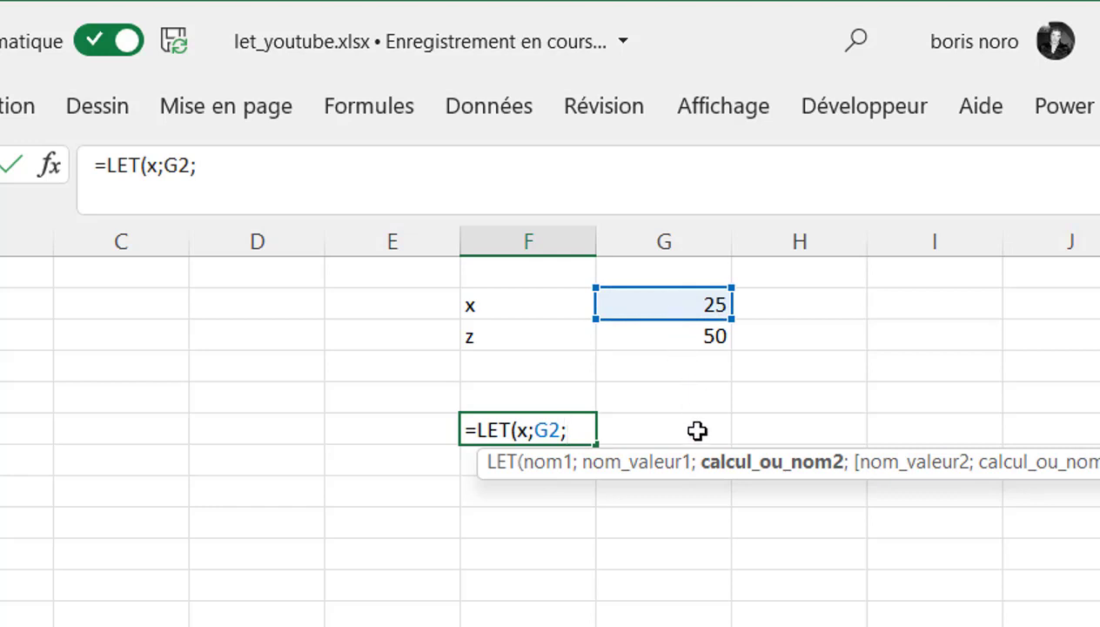
{"action": "type", "text": "z"}
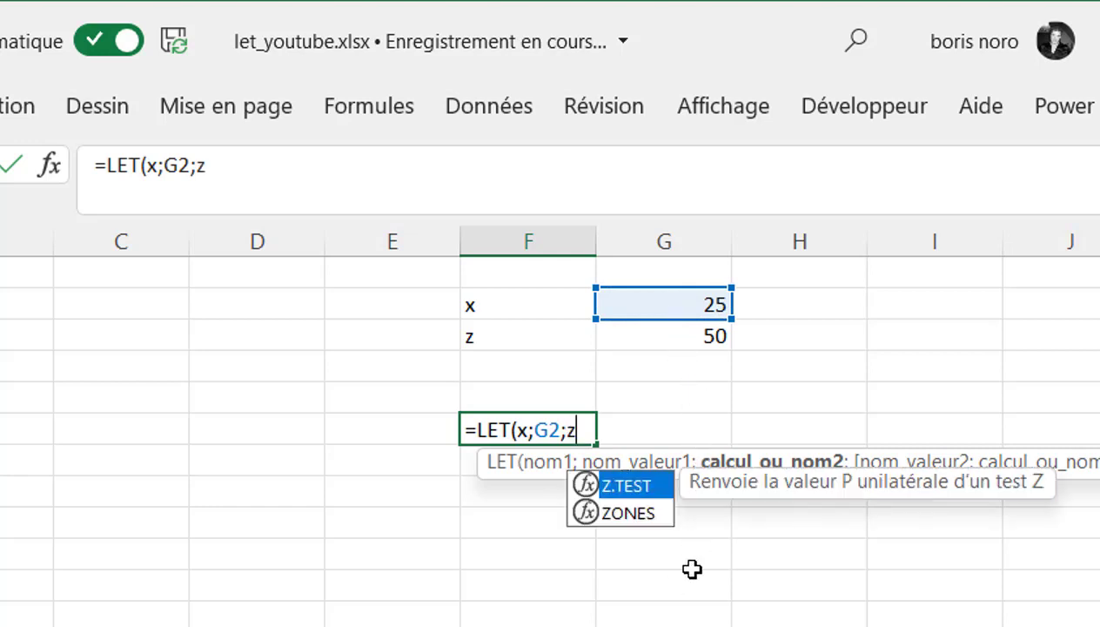
{"action": "type", "text": ";"}
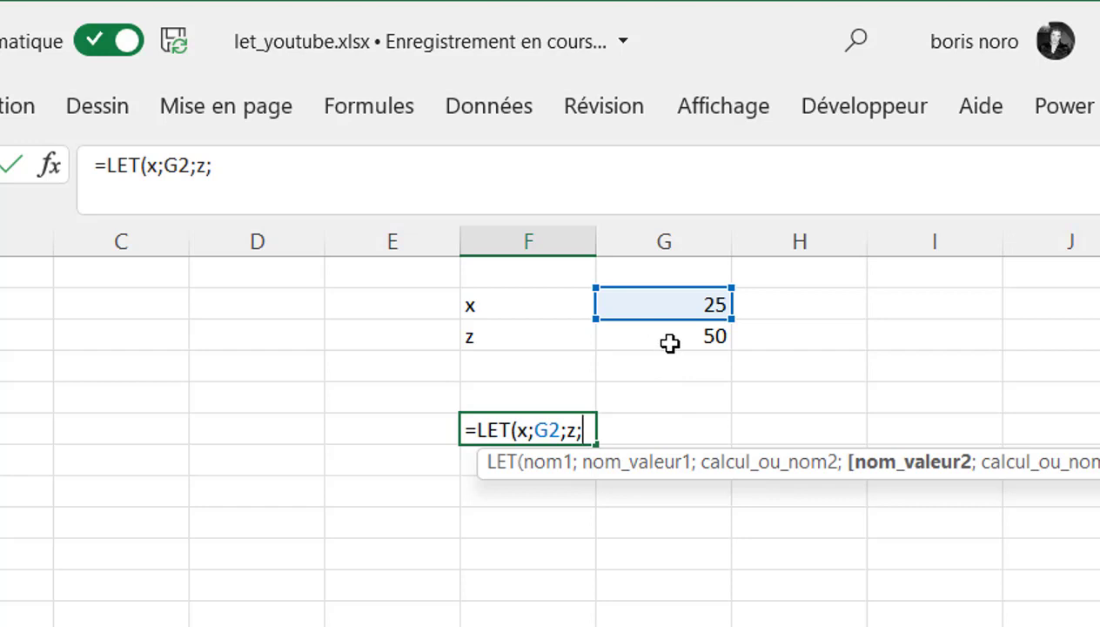
{"action": "left_click", "coordinate": [669, 342]}
{"action": "type", "text": ";"}
{"action": "key", "text": "alt+Return"}
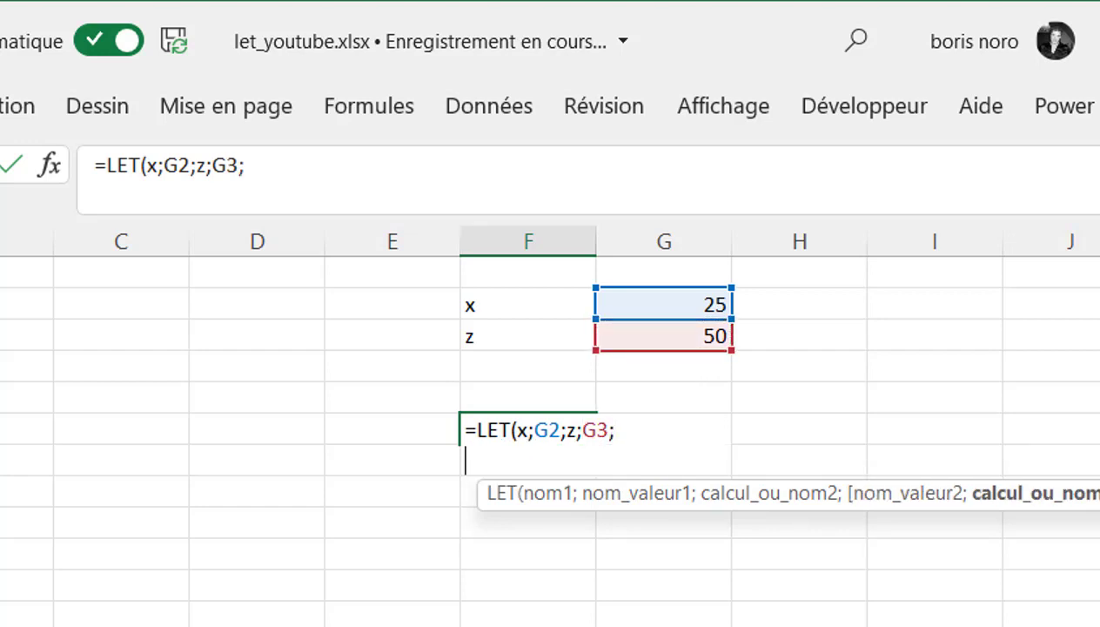
{"action": "type", "text": "x"}
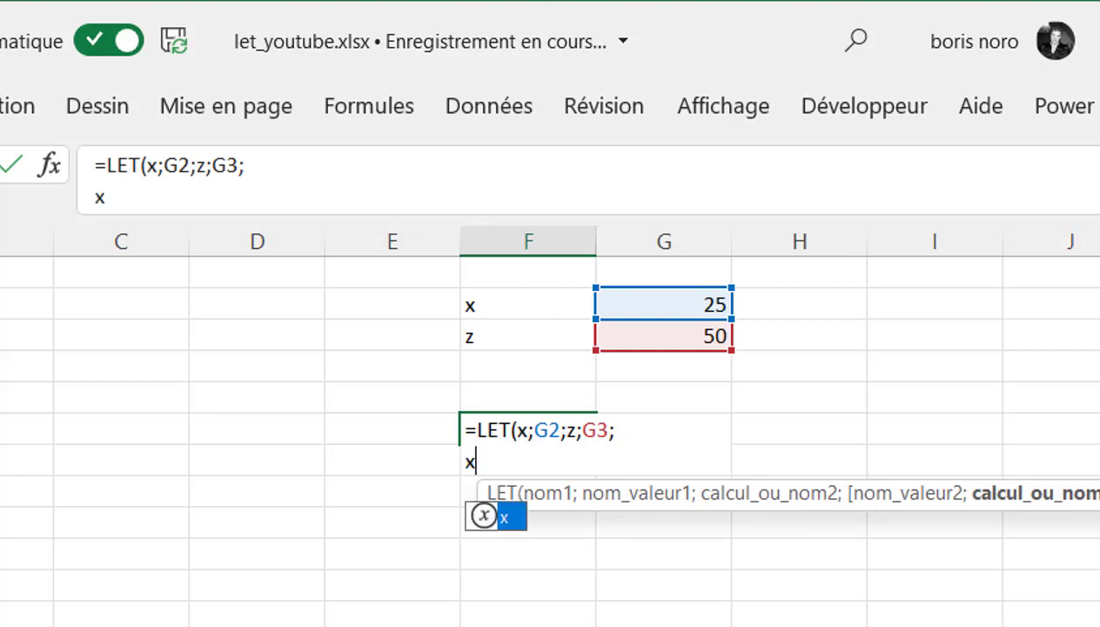
{"action": "type", "text": "+z)"}
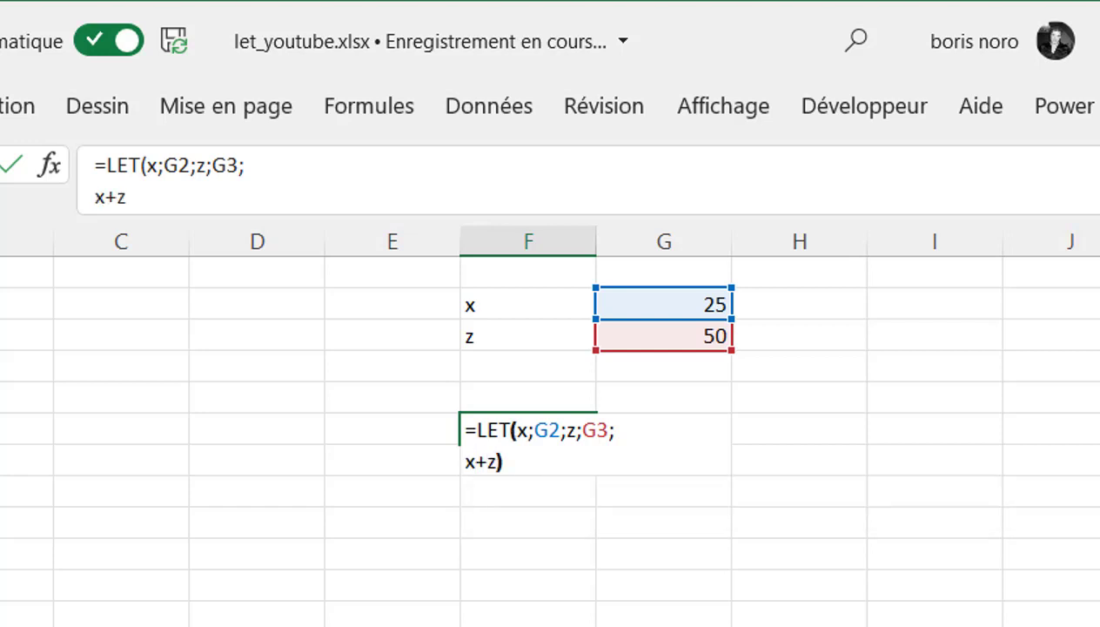
Commit the LET formula so F5 displays 75.
{"action": "key", "text": "Return"}
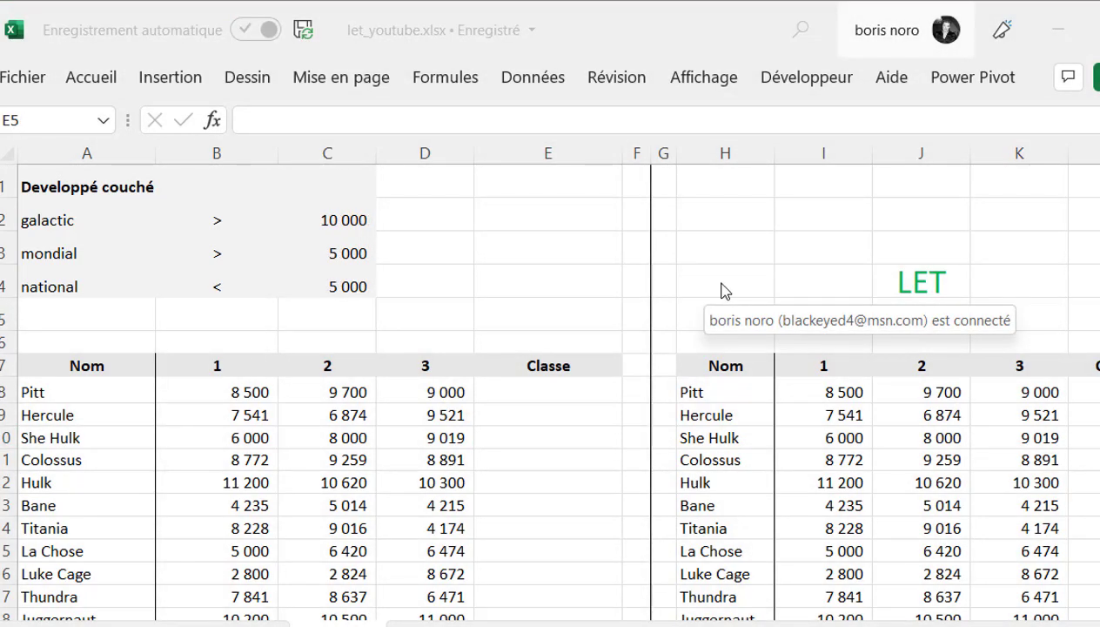
In E8, start =SI.CONDITIONS(MOYENNE(B8:D8)> using Pitt's scores.
{"action": "left_click", "coordinate": [530, 400]}
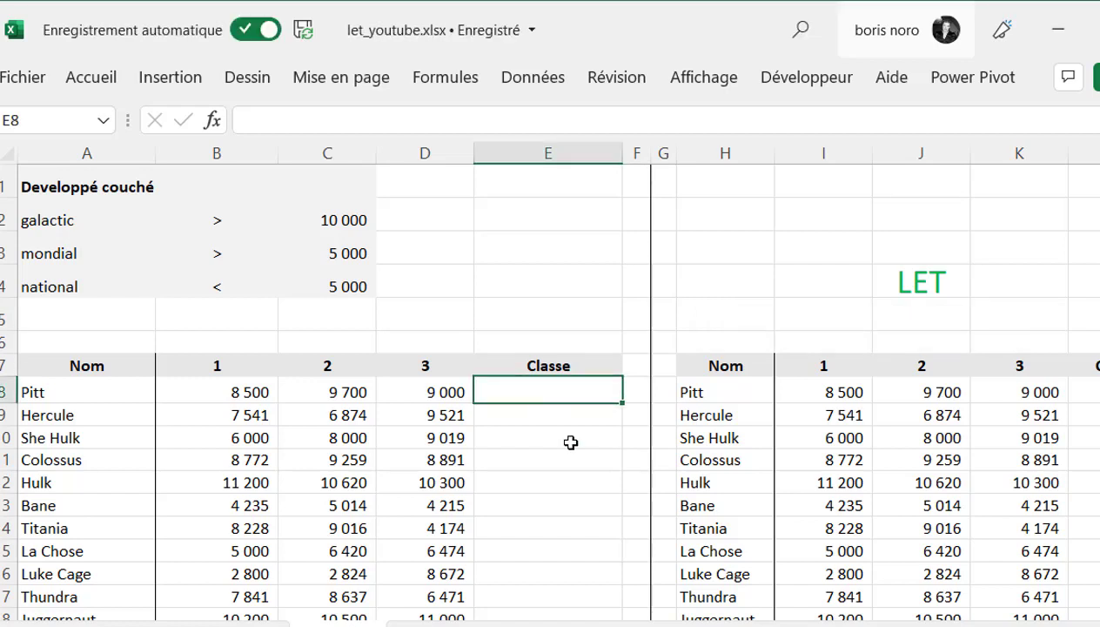
{"action": "type", "text": "="}
{"action": "type", "text": "si"}
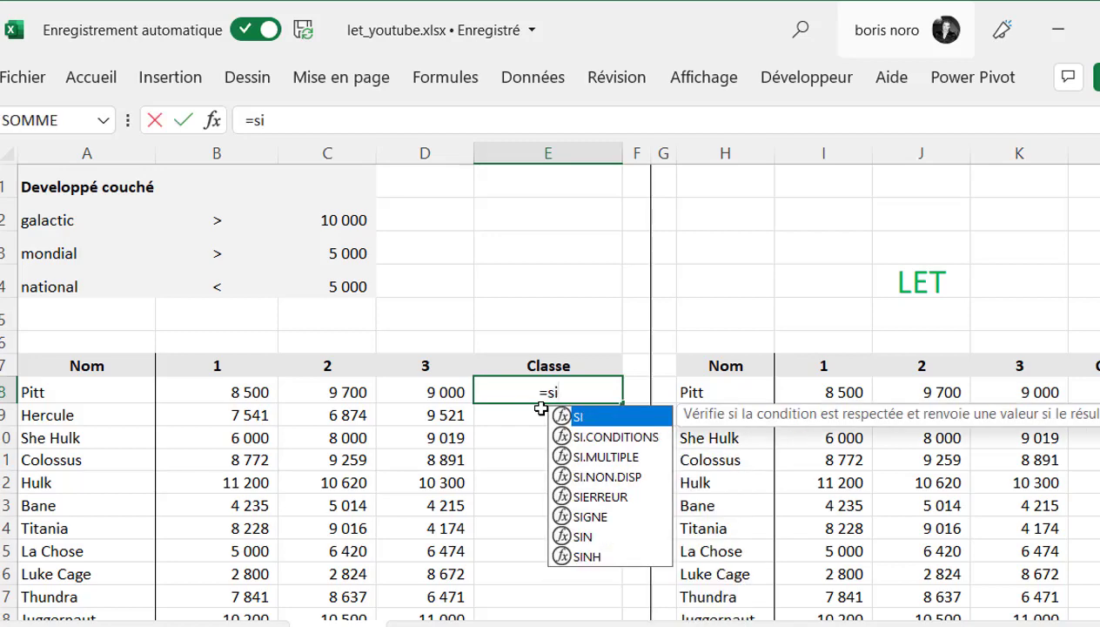
{"action": "key", "text": "Down"}
{"action": "key", "text": "Tab"}
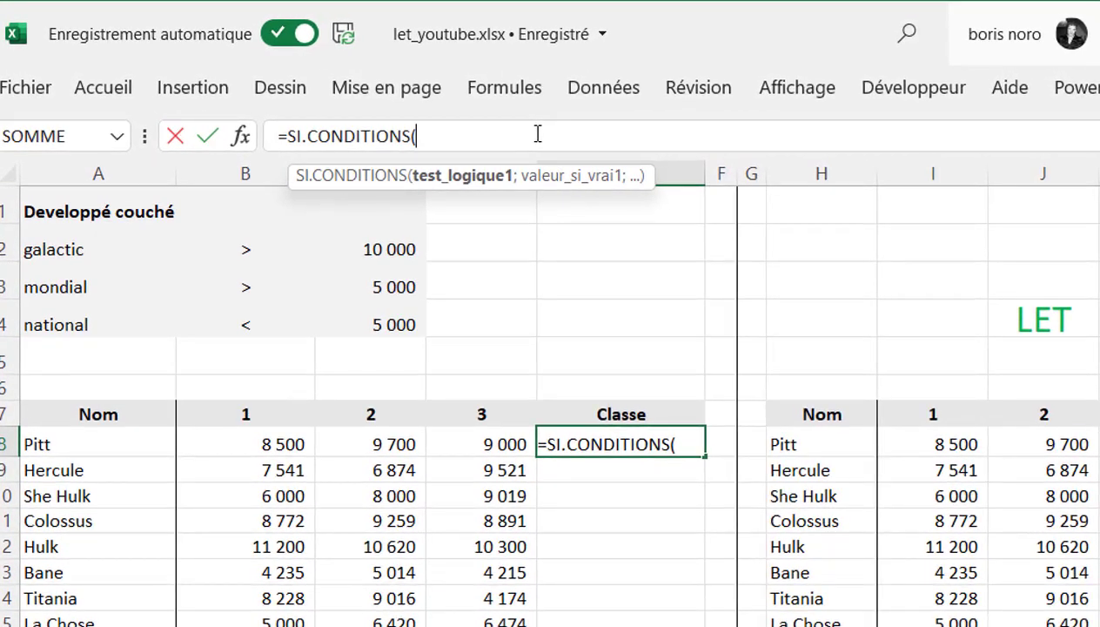
{"action": "type", "text": "moy"}
{"action": "key", "text": "Tab"}
{"action": "left_click", "coordinate": [249, 444]}
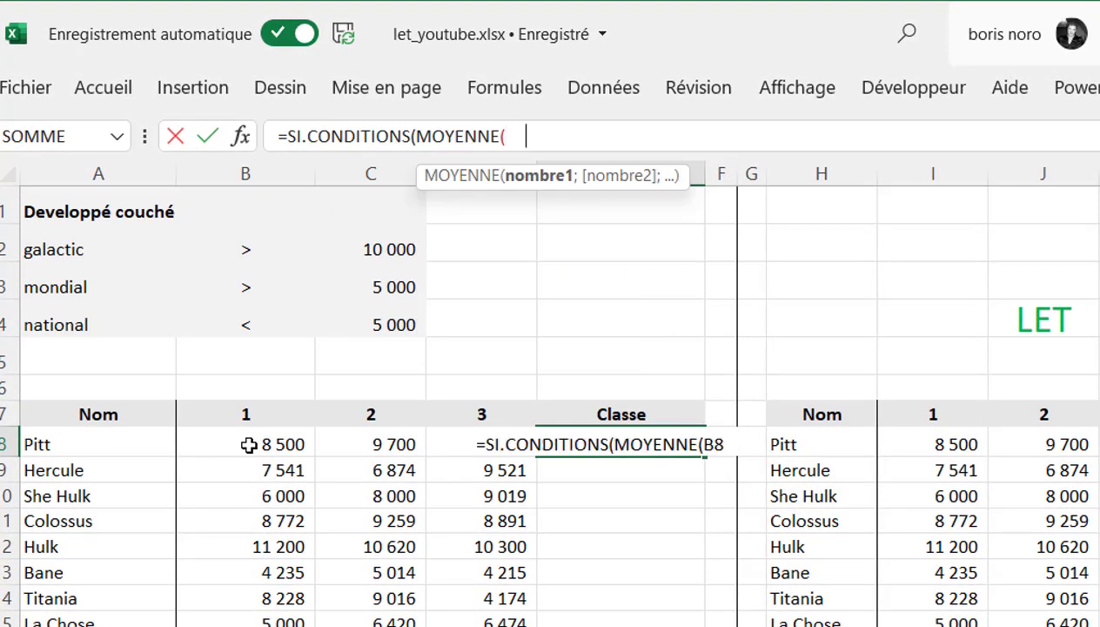
{"action": "left_click_drag", "start_coordinate": [249, 444], "coordinate": [438, 449]}
{"action": "type", "text": ")"}
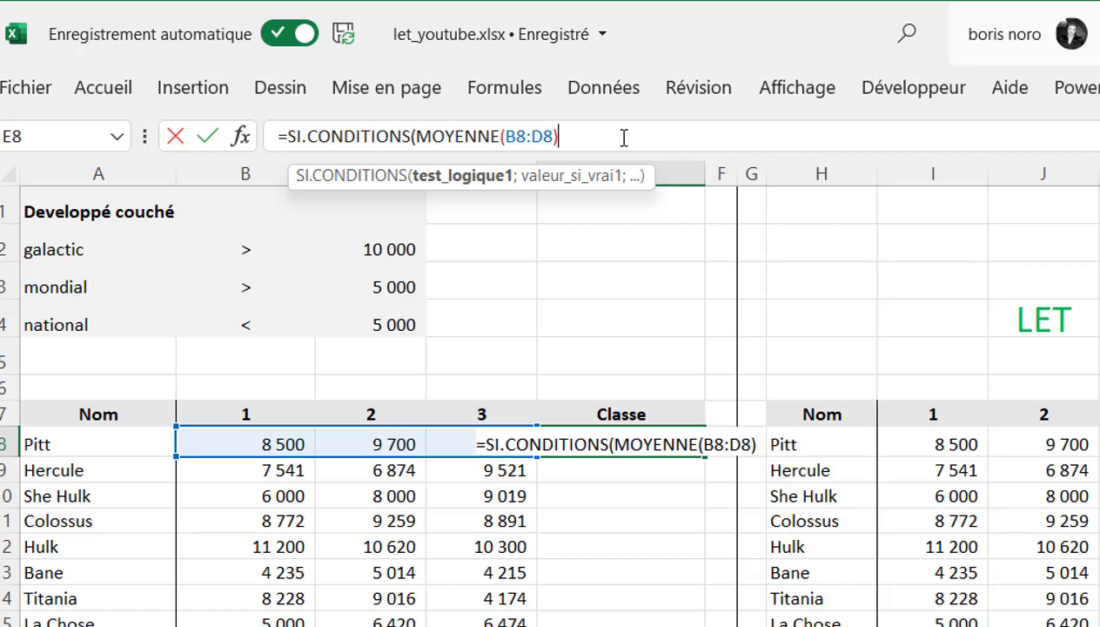
{"action": "type", "text": ">"}
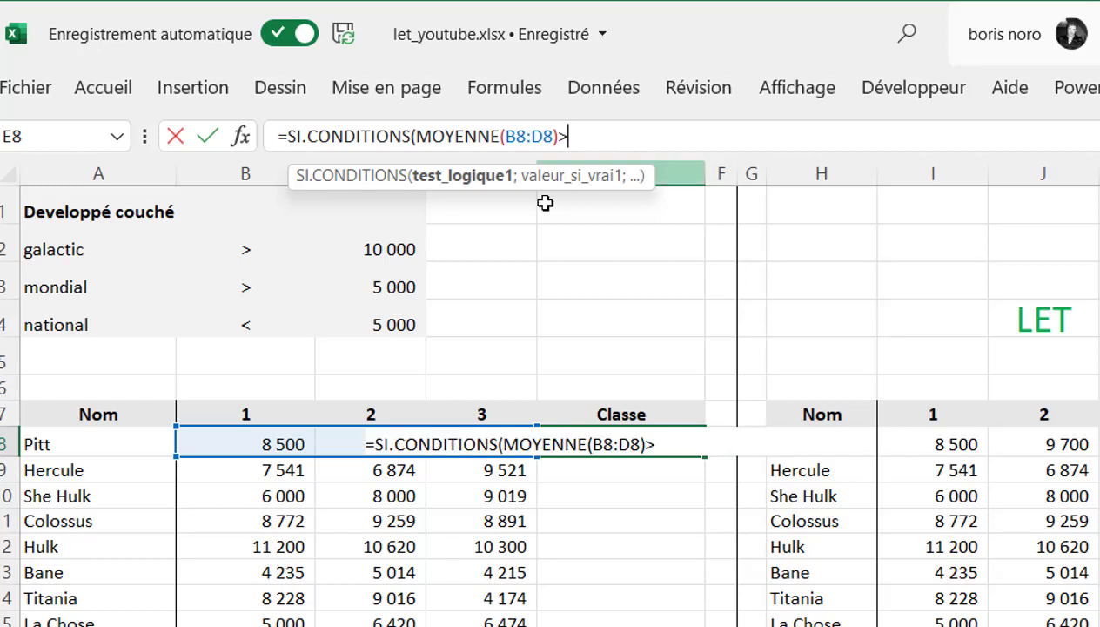
Compare the average against C$2 and return the galactic label A$2, locking both rows.
{"action": "left_click", "coordinate": [376, 250]}
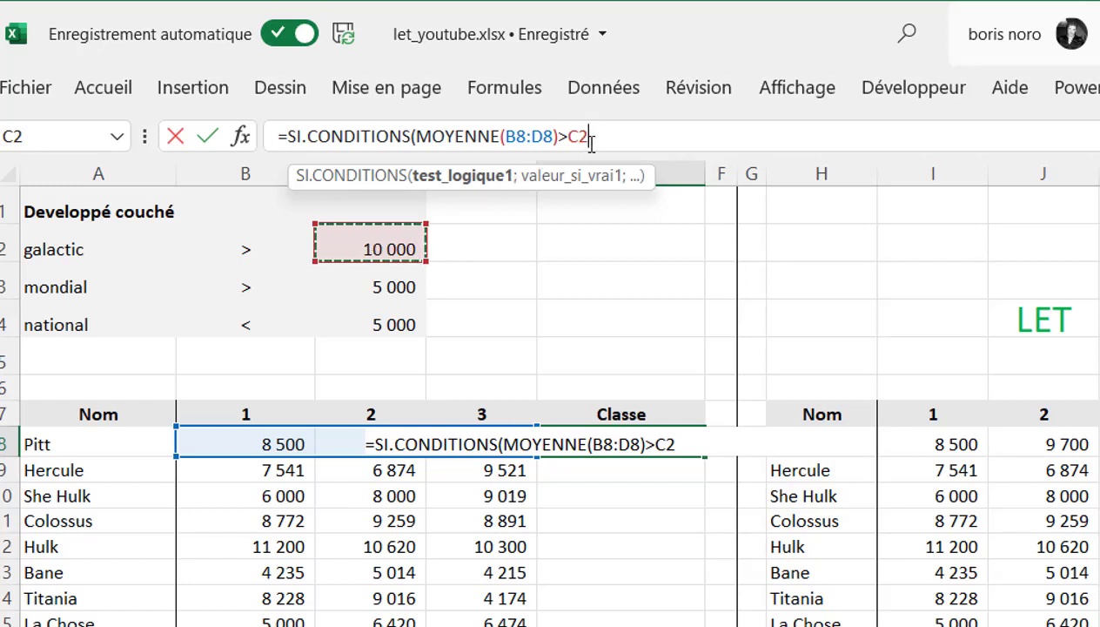
{"action": "type", "text": ";"}
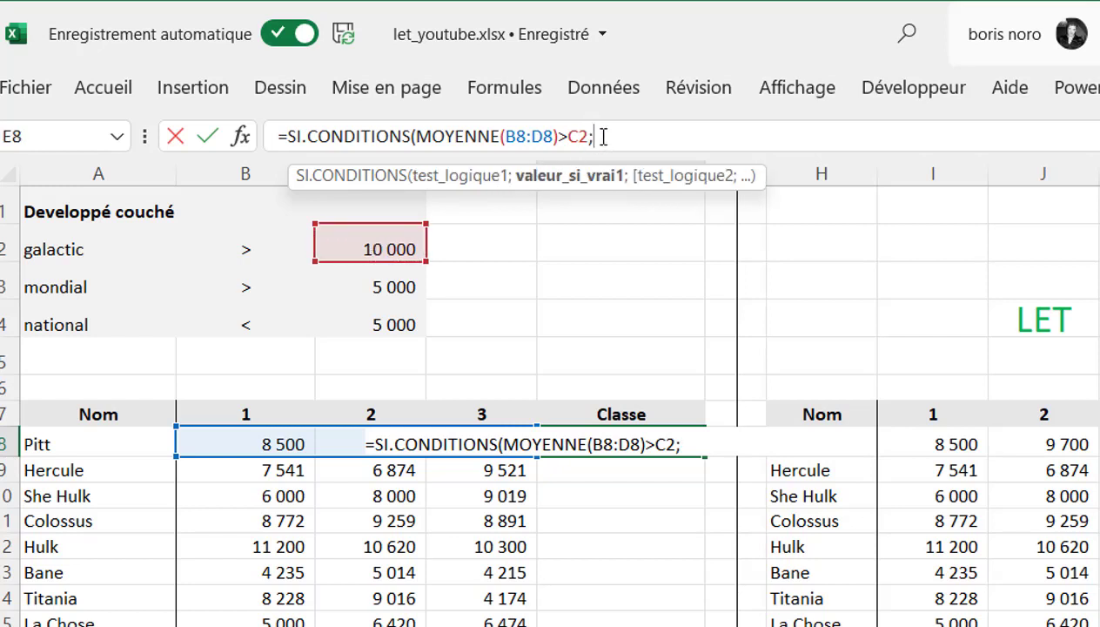
{"action": "left_click", "coordinate": [74, 250]}
{"action": "left_click", "coordinate": [573, 135]}
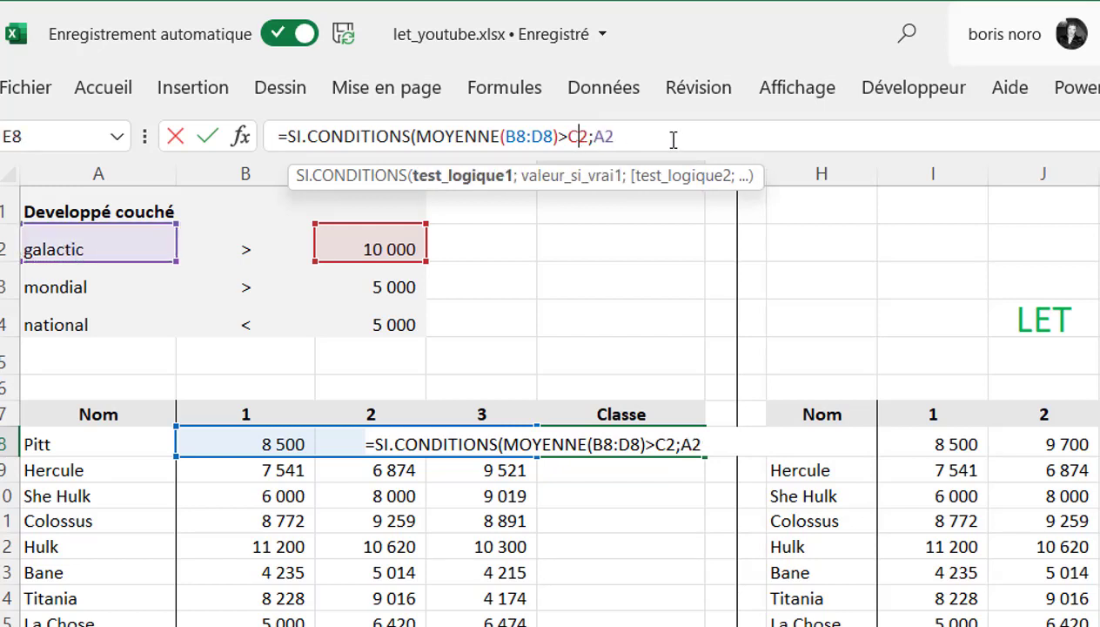
{"action": "type", "text": "$"}
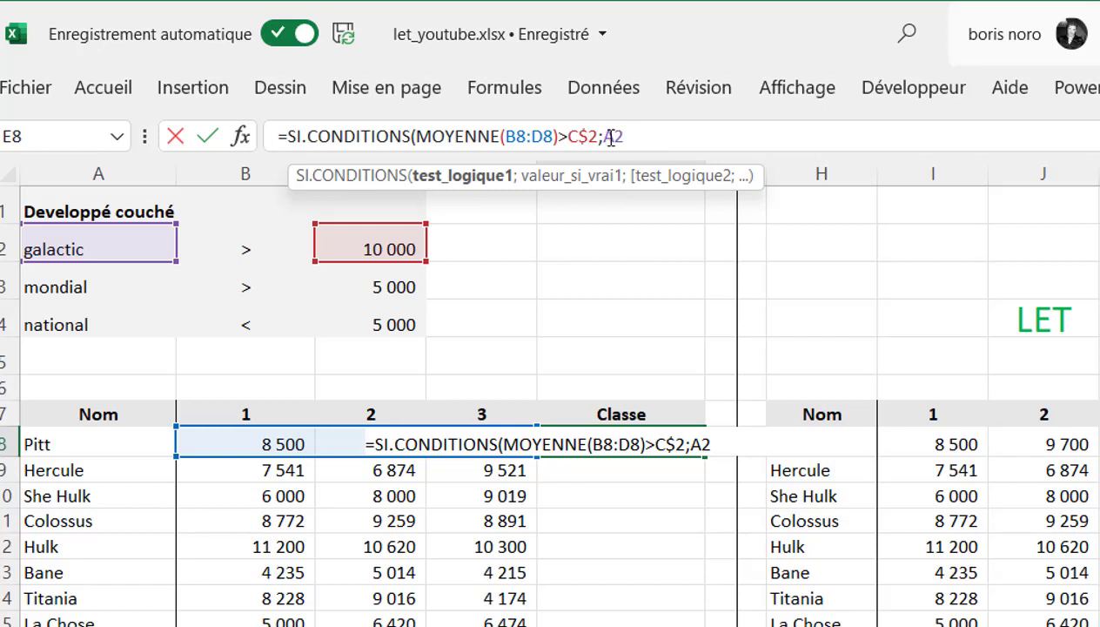
{"action": "key", "text": "Right"}
{"action": "key", "text": "Right"}
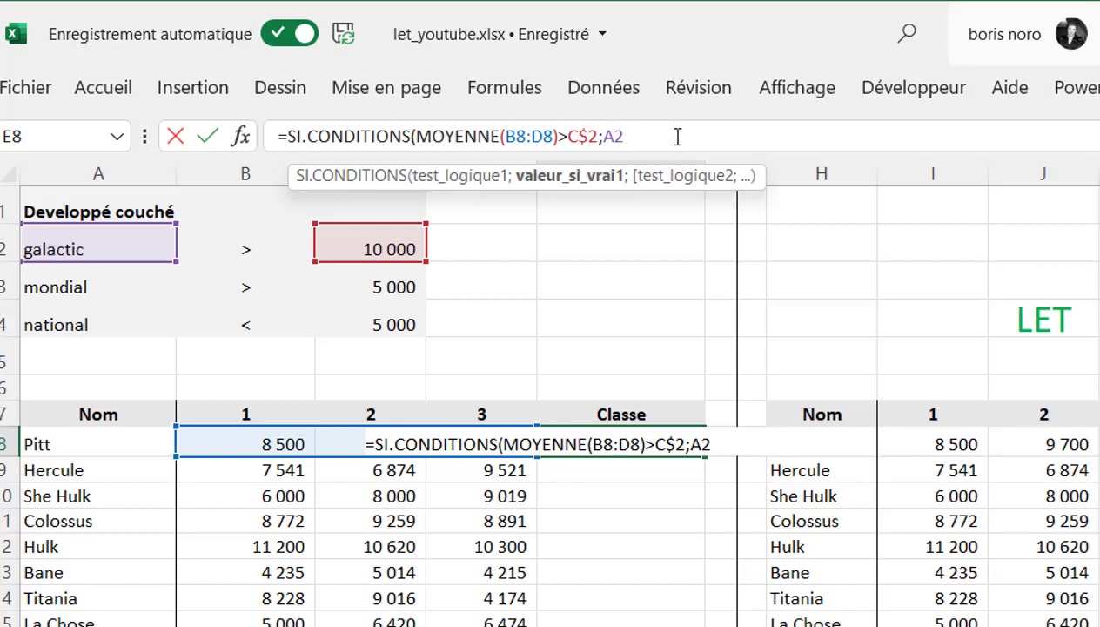
{"action": "key", "text": "Right"}
{"action": "type", "text": "$"}
{"action": "key", "text": "Right"}
{"action": "type", "text": ";"}
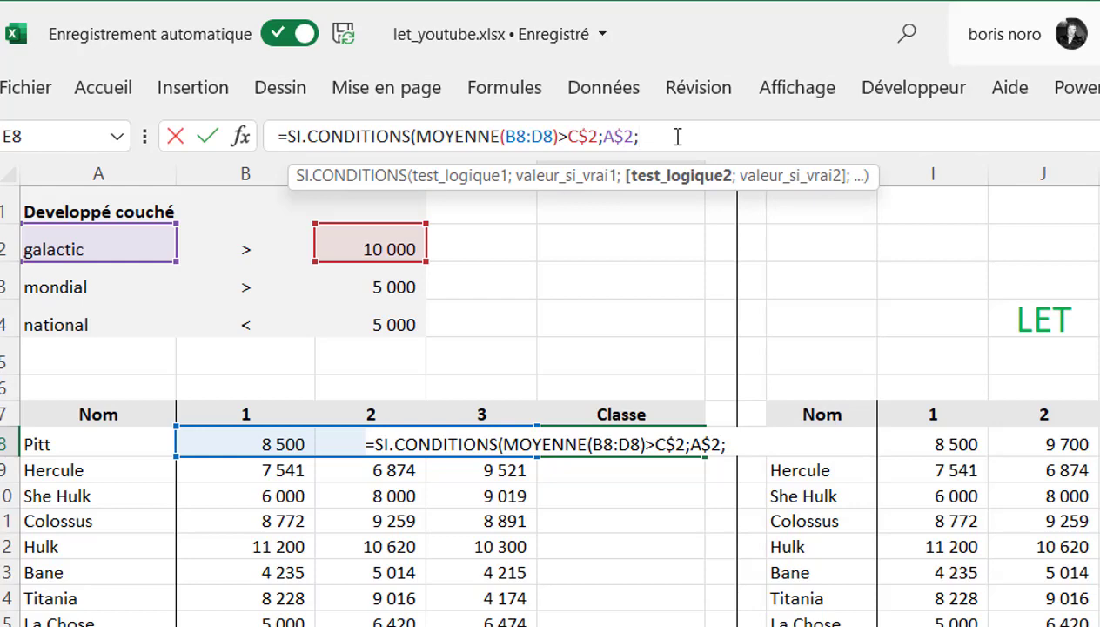
{"action": "type", "text": "MOY"}
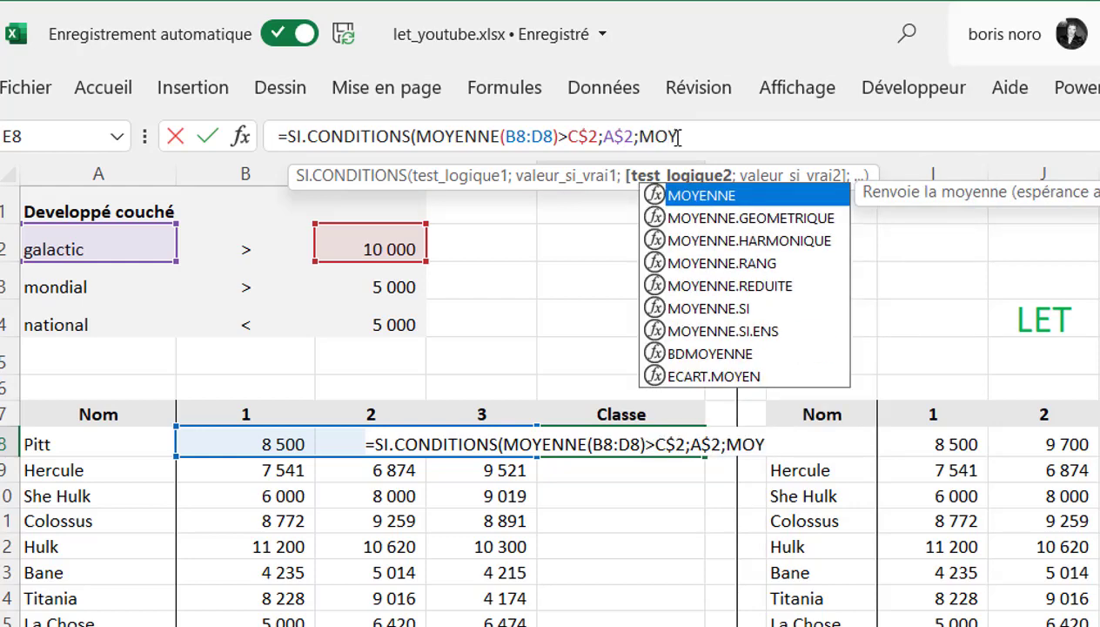
Add the mondial test MOYENNE(B8:D8)>C$3 returning A$3.
{"action": "double_click", "coordinate": [677, 196]}
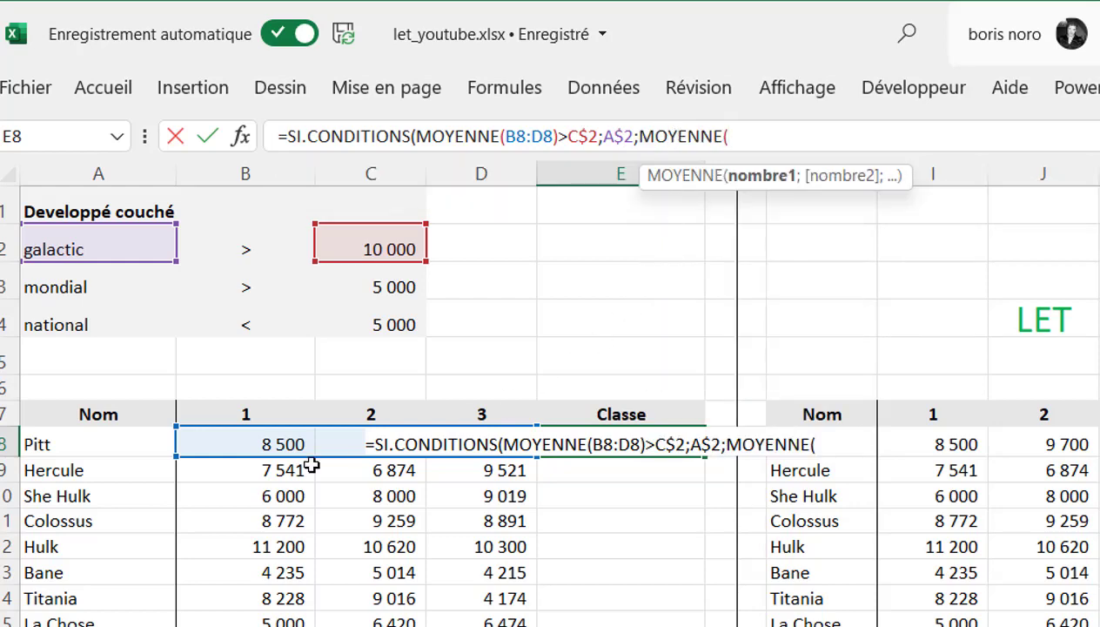
{"action": "left_click", "coordinate": [260, 444]}
{"action": "left_click_drag", "start_coordinate": [260, 444], "coordinate": [477, 446]}
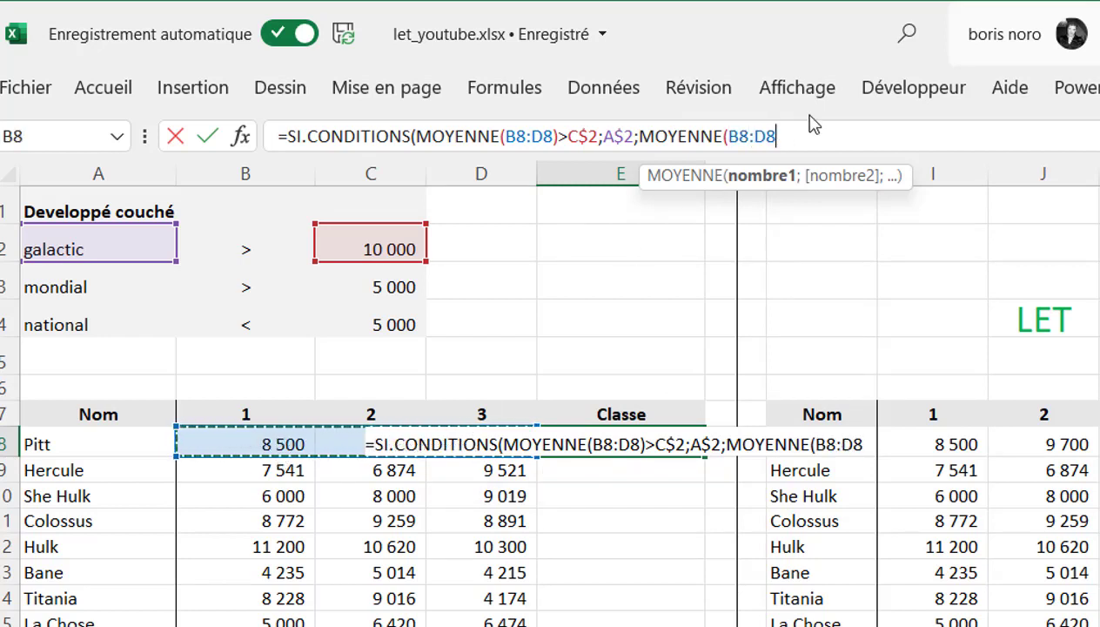
{"action": "type", "text": ")>"}
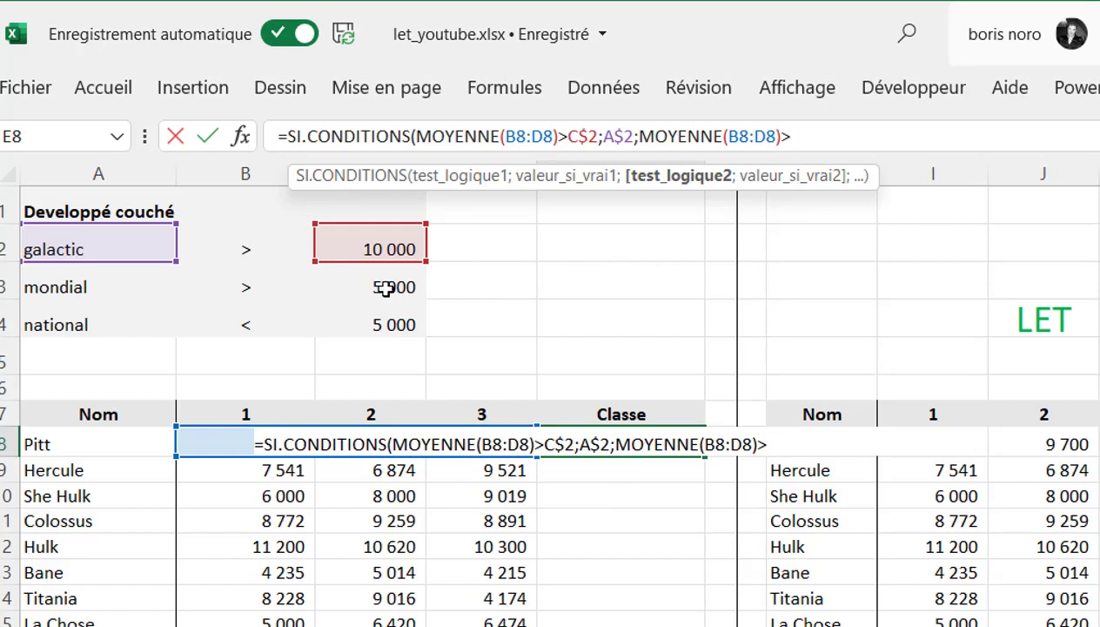
{"action": "left_click", "coordinate": [385, 289]}
{"action": "type", "text": ";"}
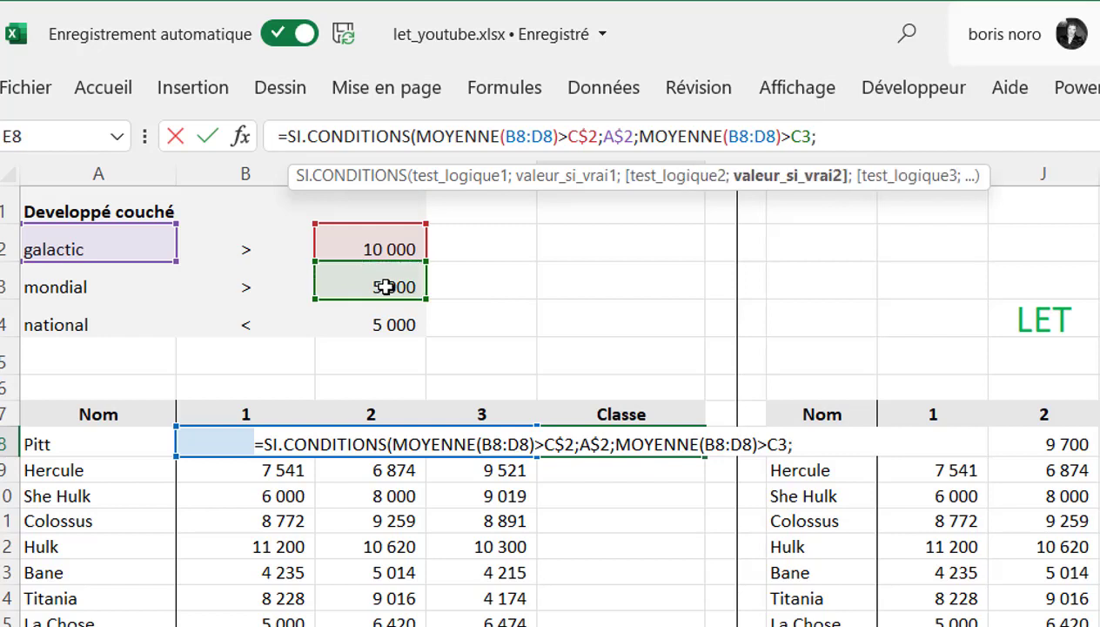
{"action": "left_click", "coordinate": [92, 289]}
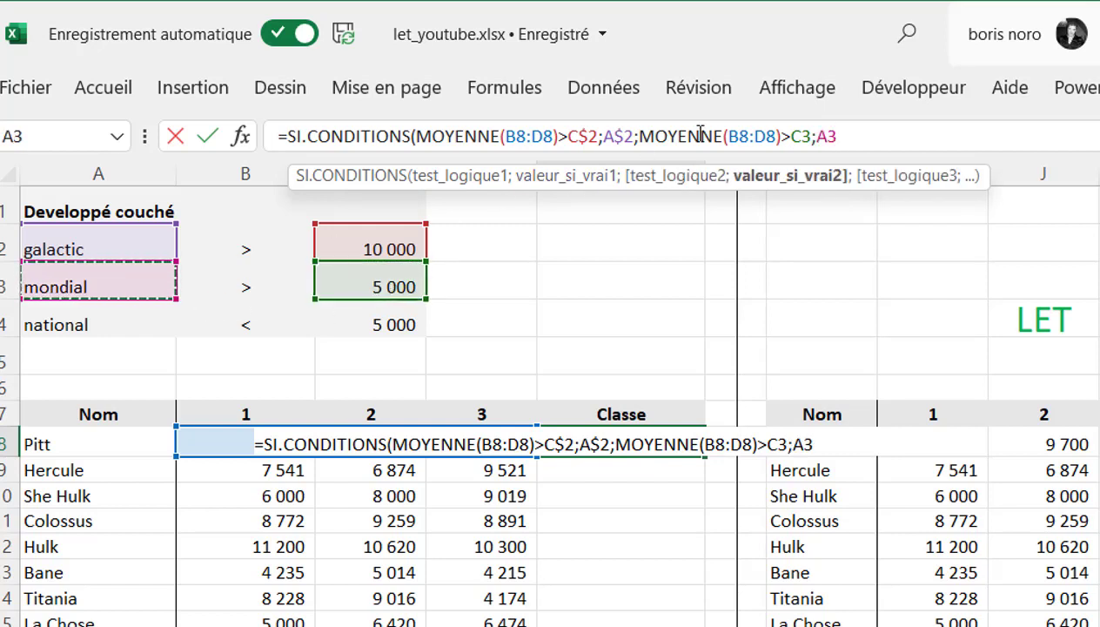
{"action": "left_click", "coordinate": [802, 139]}
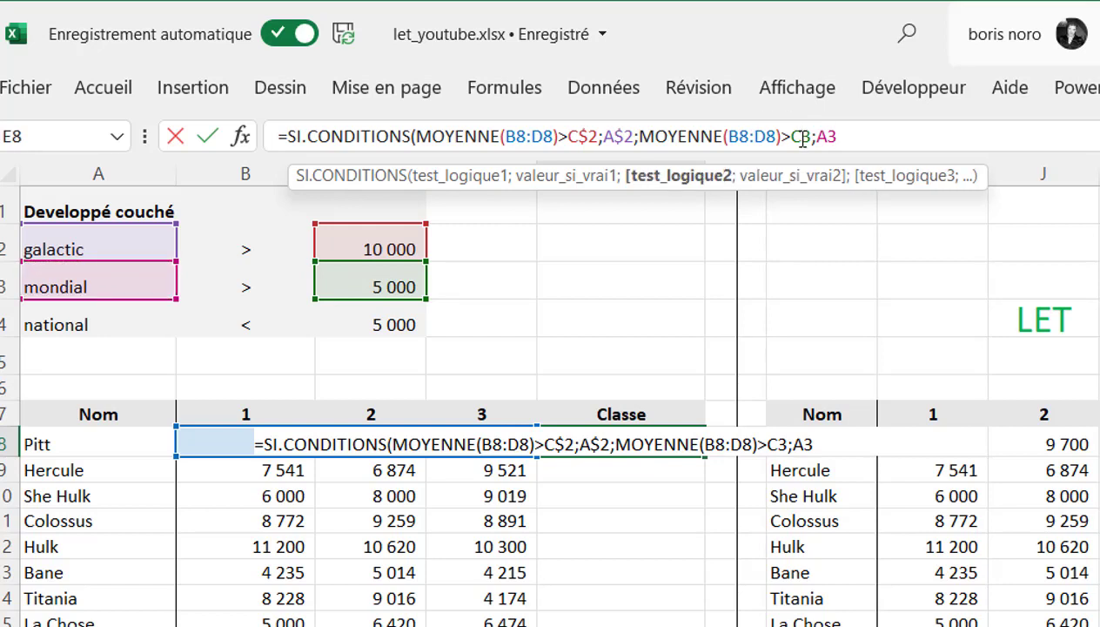
{"action": "type", "text": "$"}
{"action": "left_click", "coordinate": [827, 137]}
{"action": "type", "text": "$"}
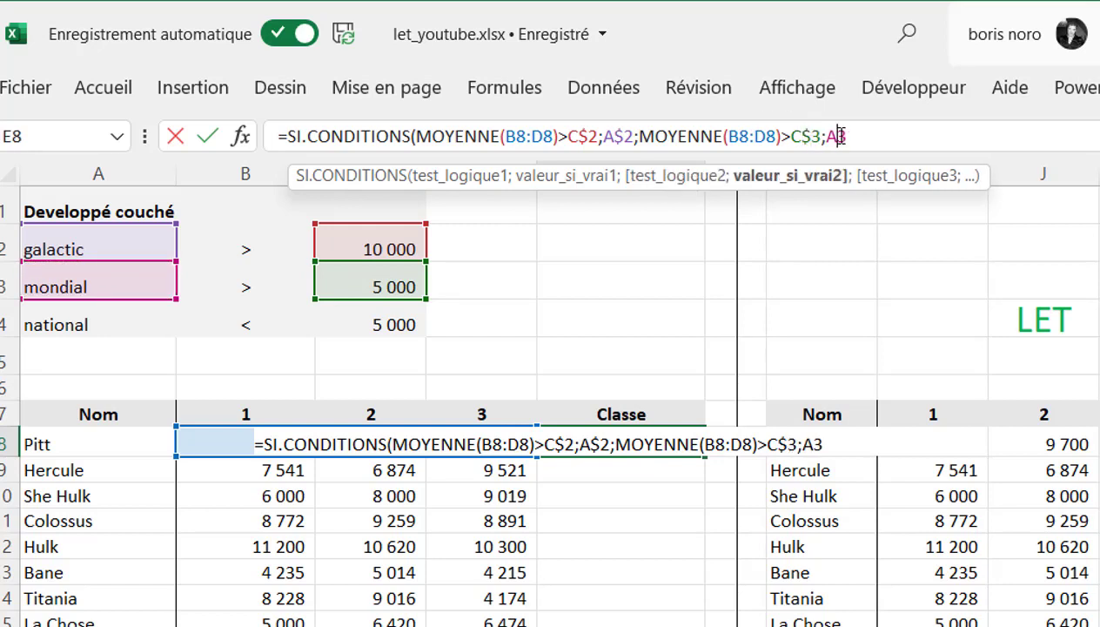
{"action": "left_click", "coordinate": [866, 136]}
{"action": "type", "text": ";"}
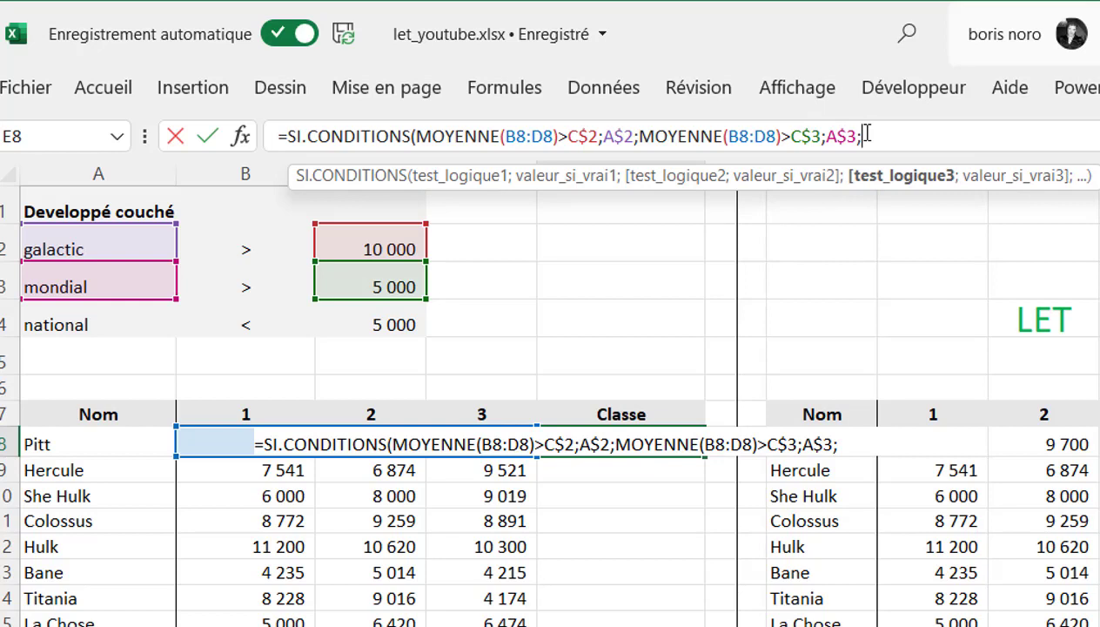
Add the national test MOYENNE(B8:D8)<C$4 returning A$4 and enter the formula, classing Pitt mondial.
{"action": "key", "text": "ctrl+v"}
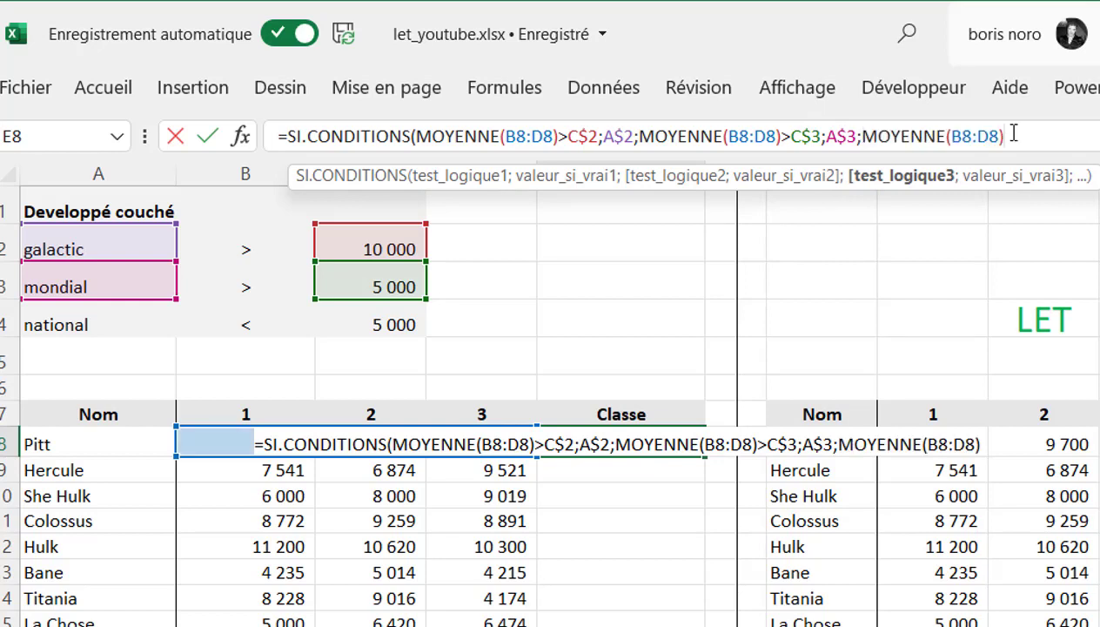
{"action": "type", "text": "<"}
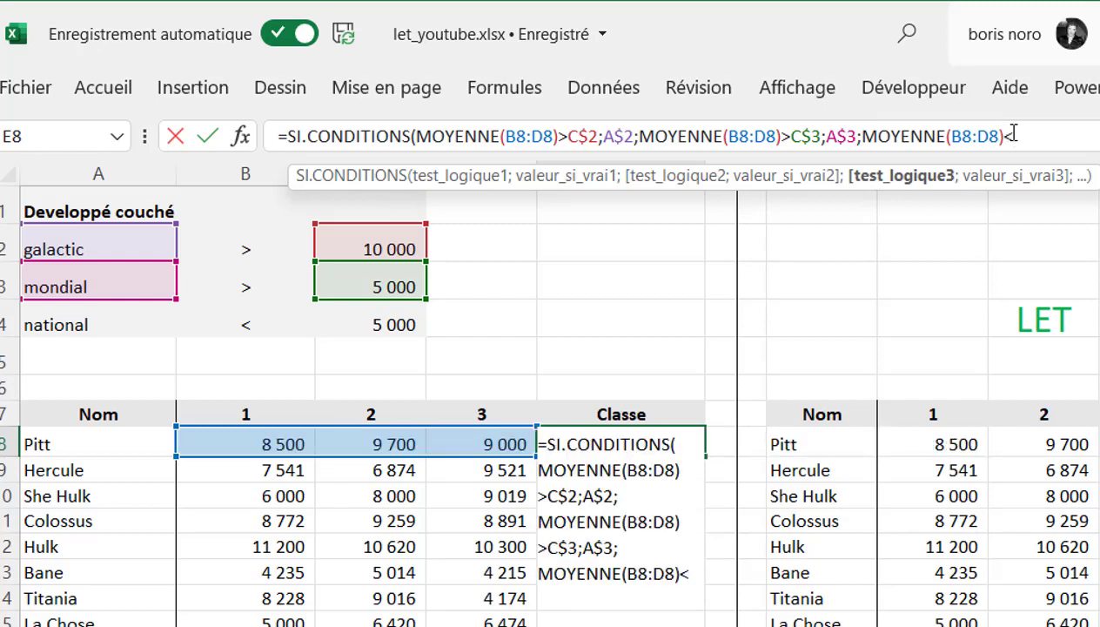
{"action": "left_click", "coordinate": [384, 325]}
{"action": "type", "text": ";"}
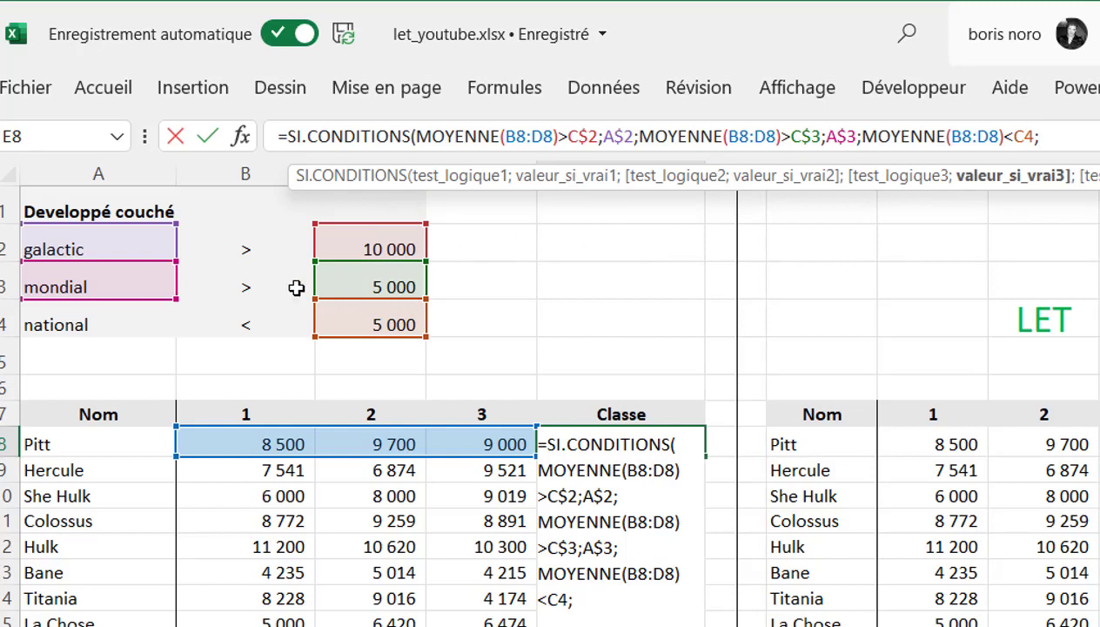
{"action": "left_click", "coordinate": [105, 323]}
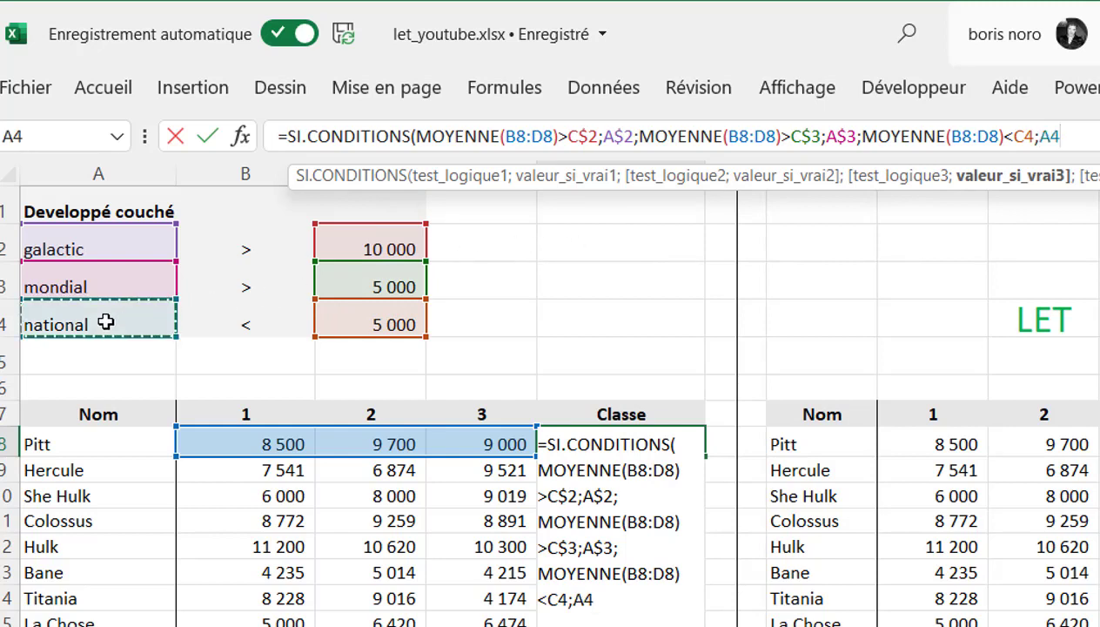
{"action": "left_click", "coordinate": [1026, 136]}
{"action": "type", "text": "$"}
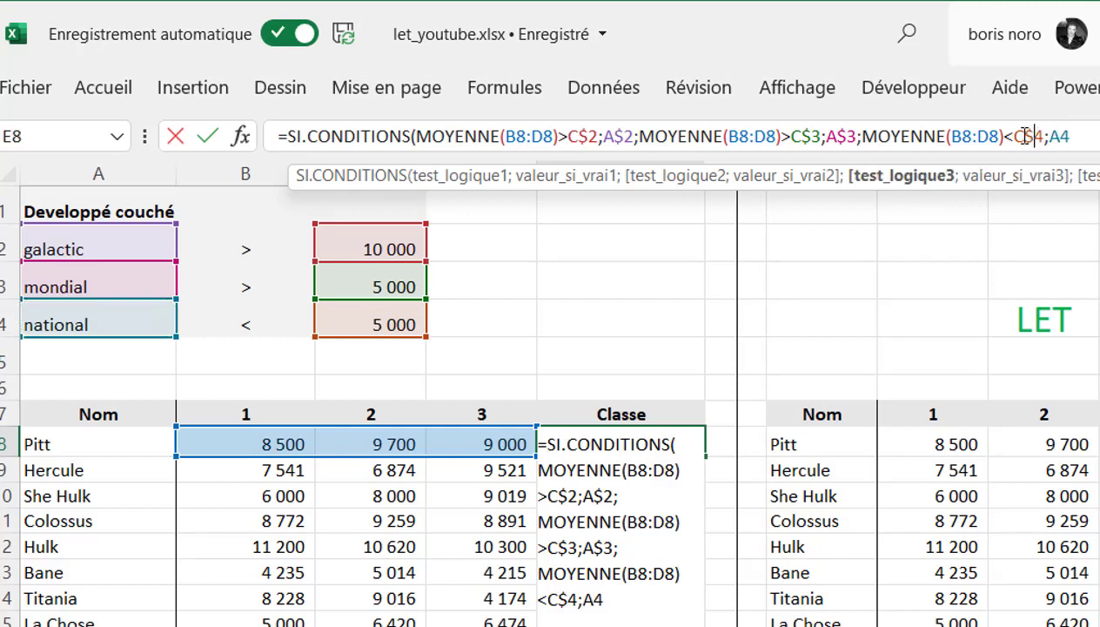
{"action": "left_click", "coordinate": [1059, 136]}
{"action": "type", "text": "$4)"}
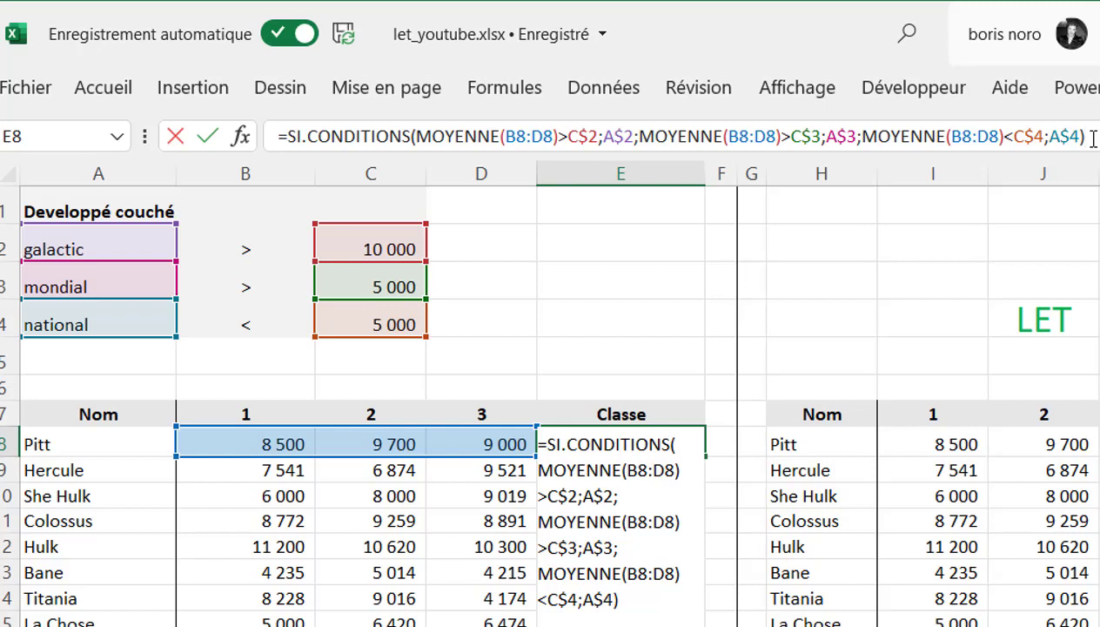
{"action": "key", "text": "Return"}
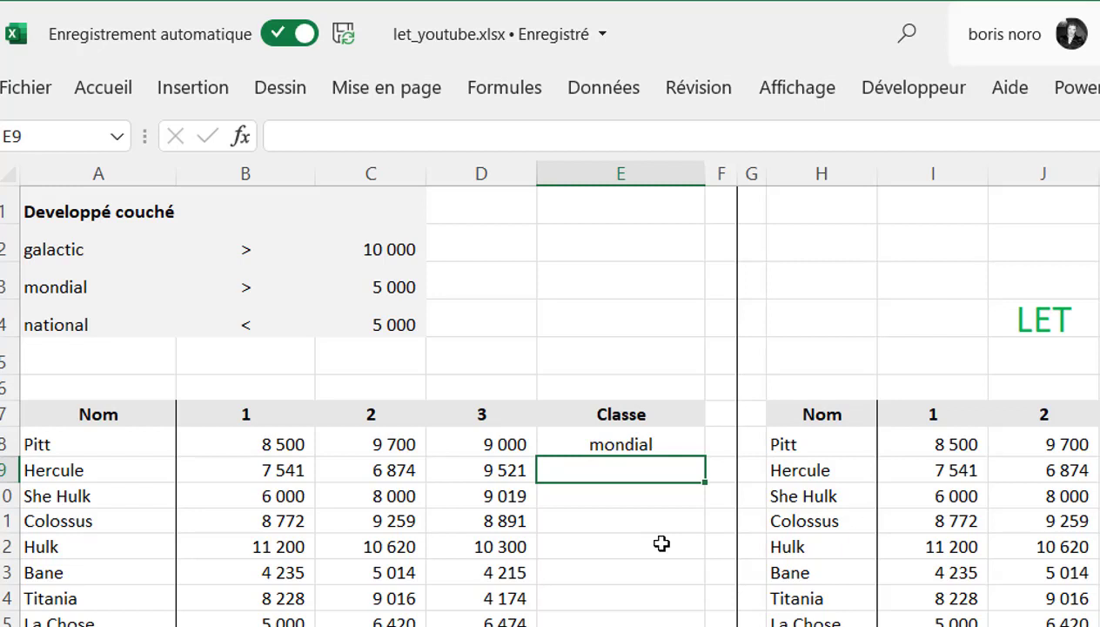
Fill E8's classification formula down column E for all heroes.
{"action": "left_click", "coordinate": [682, 448]}
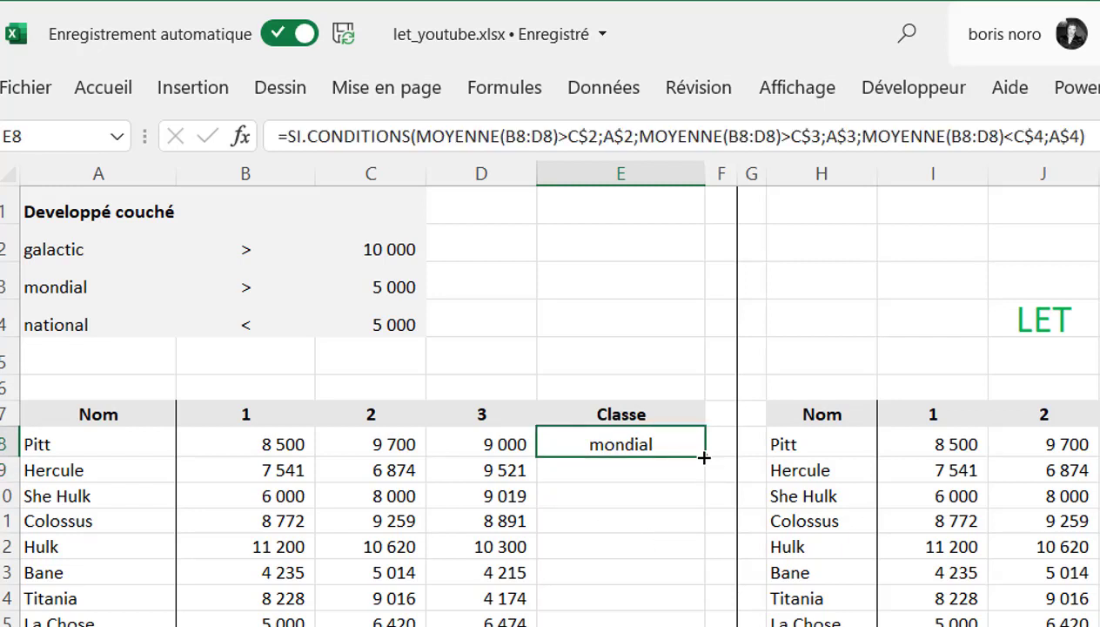
{"action": "double_click", "coordinate": [703, 457]}
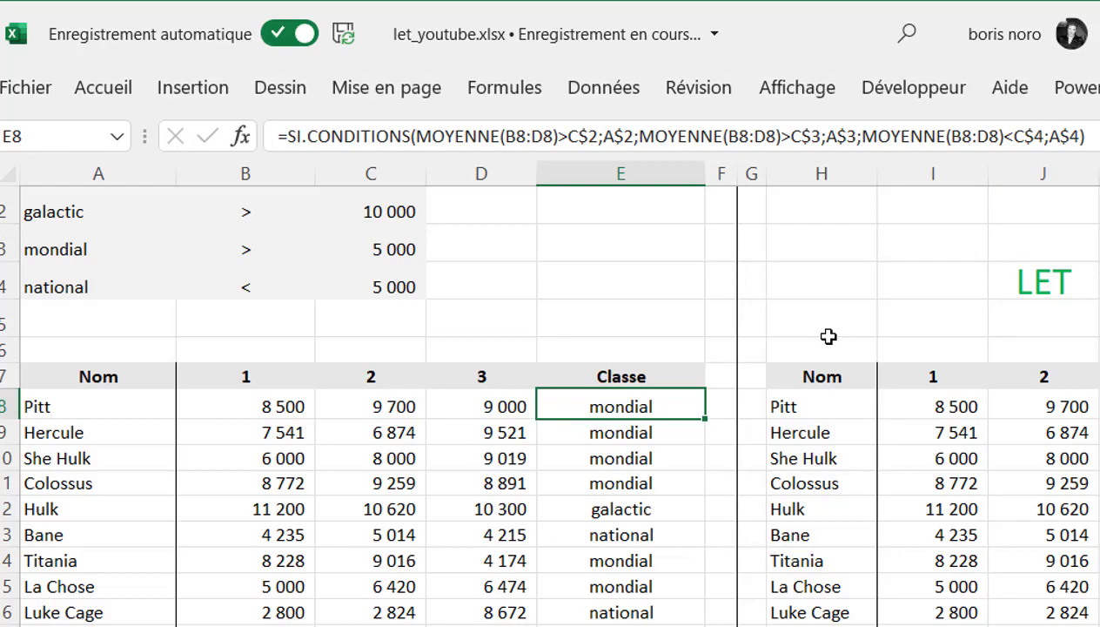
In L8, start =LET(perf_moyenne;MOYENNE(I8:K8); and continue on a new line.
{"action": "left_click", "coordinate": [903, 327]}
{"action": "type", "text": "=let"}
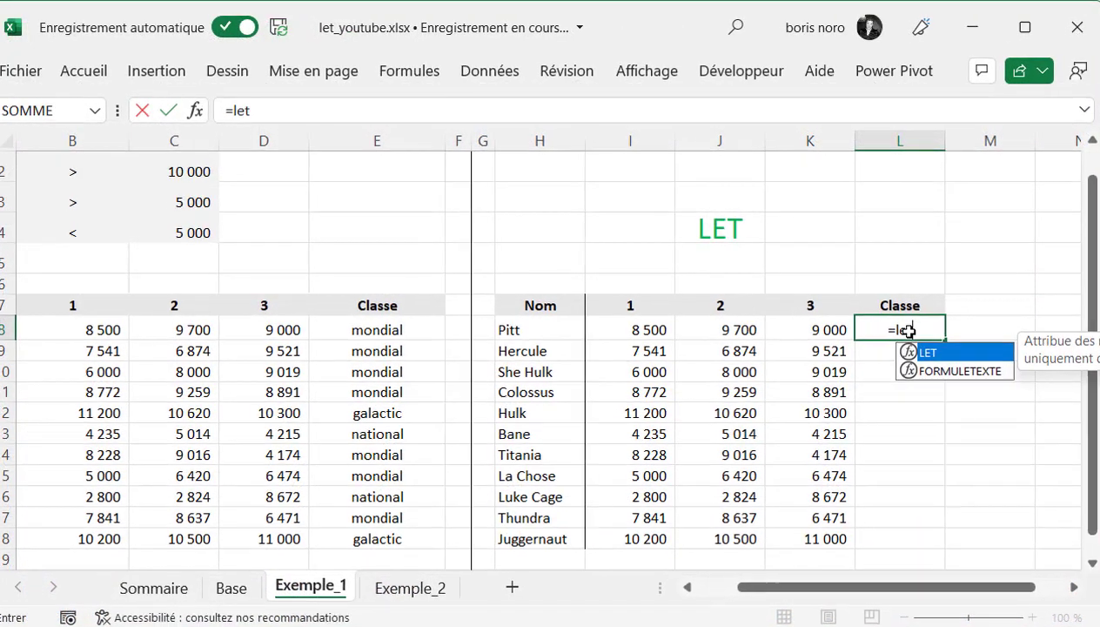
{"action": "key", "text": "Tab"}
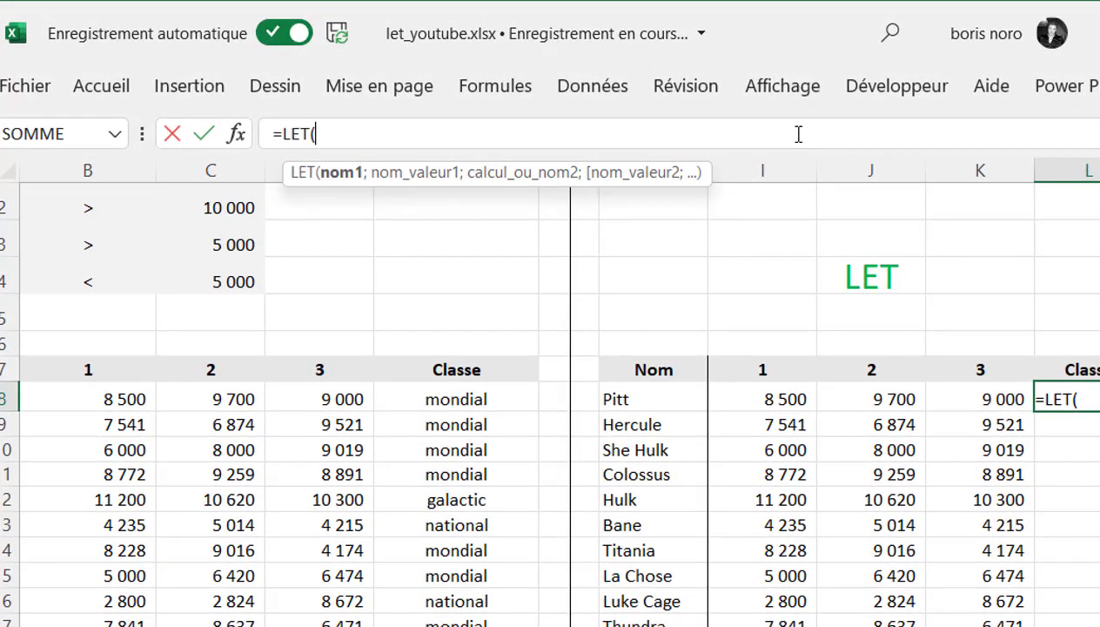
{"action": "type", "text": "perf_moyenne"}
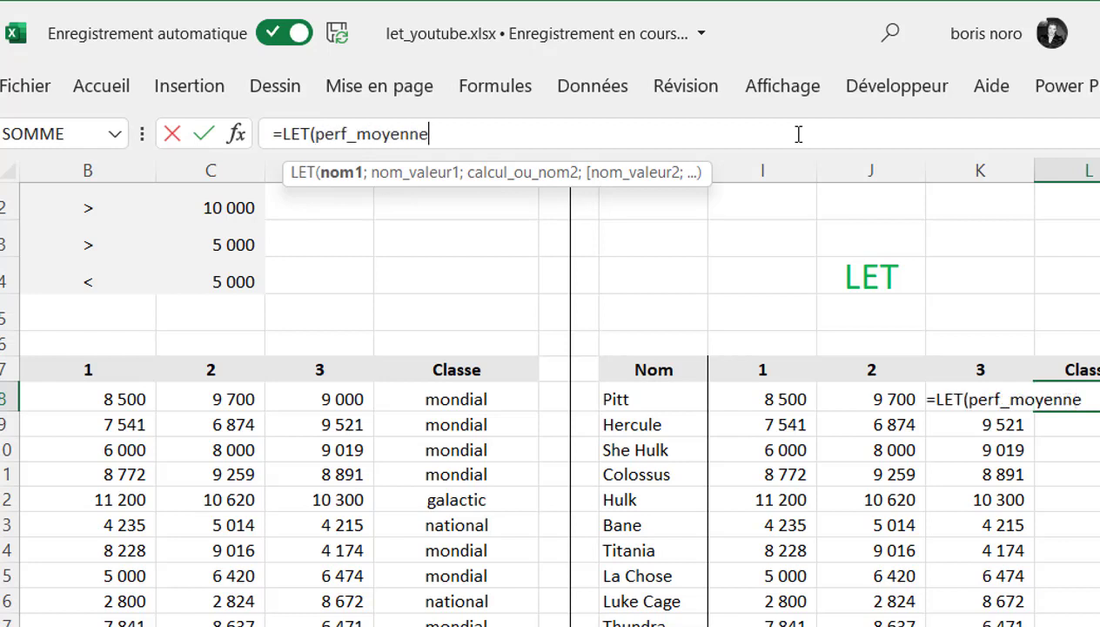
{"action": "type", "text": ";"}
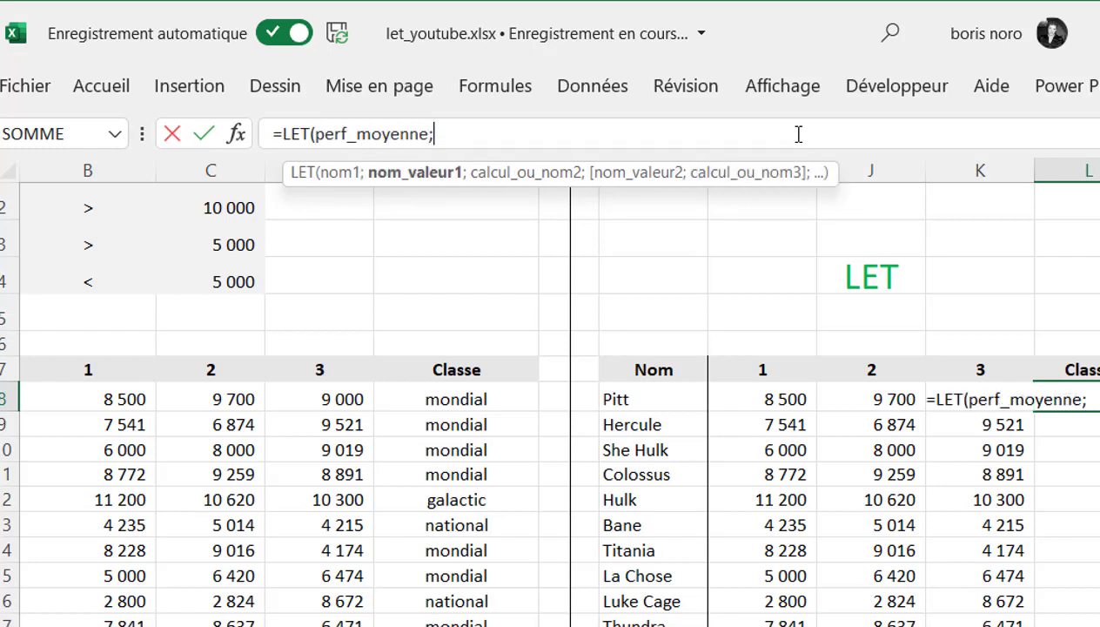
{"action": "type", "text": "mo"}
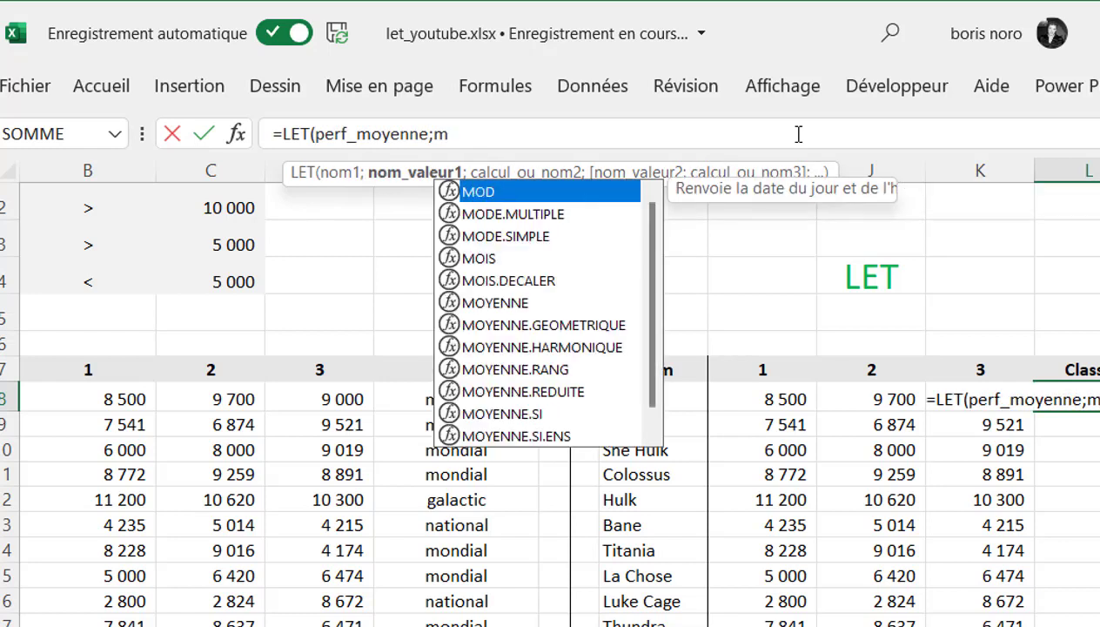
{"action": "type", "text": "y"}
{"action": "double_click", "coordinate": [505, 191]}
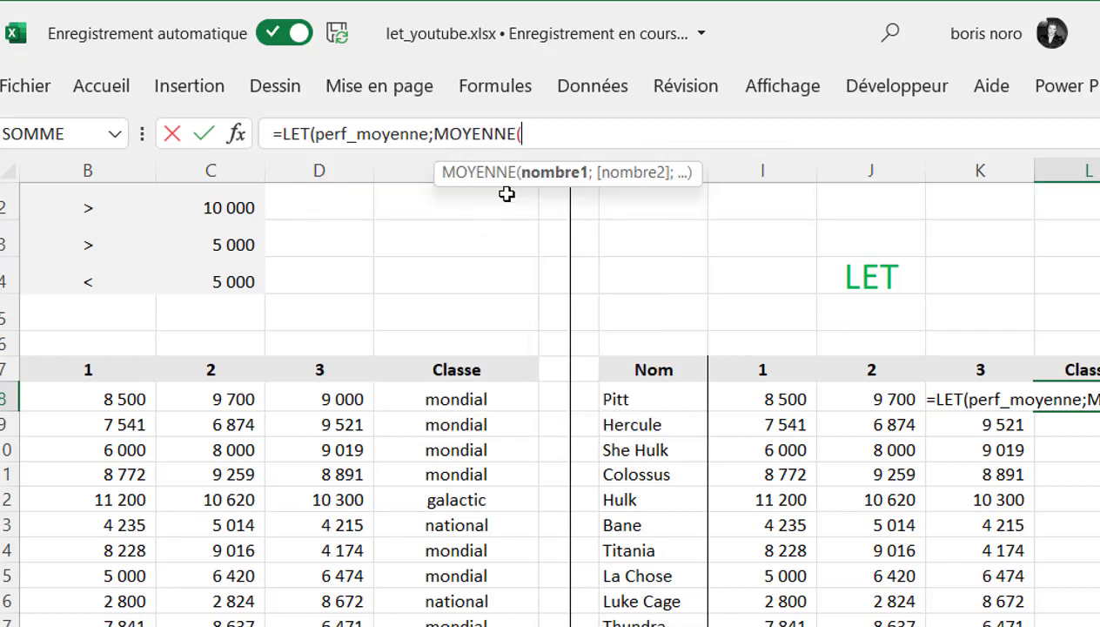
{"action": "left_click", "coordinate": [812, 399]}
{"action": "left_click_drag", "start_coordinate": [812, 398], "coordinate": [936, 398]}
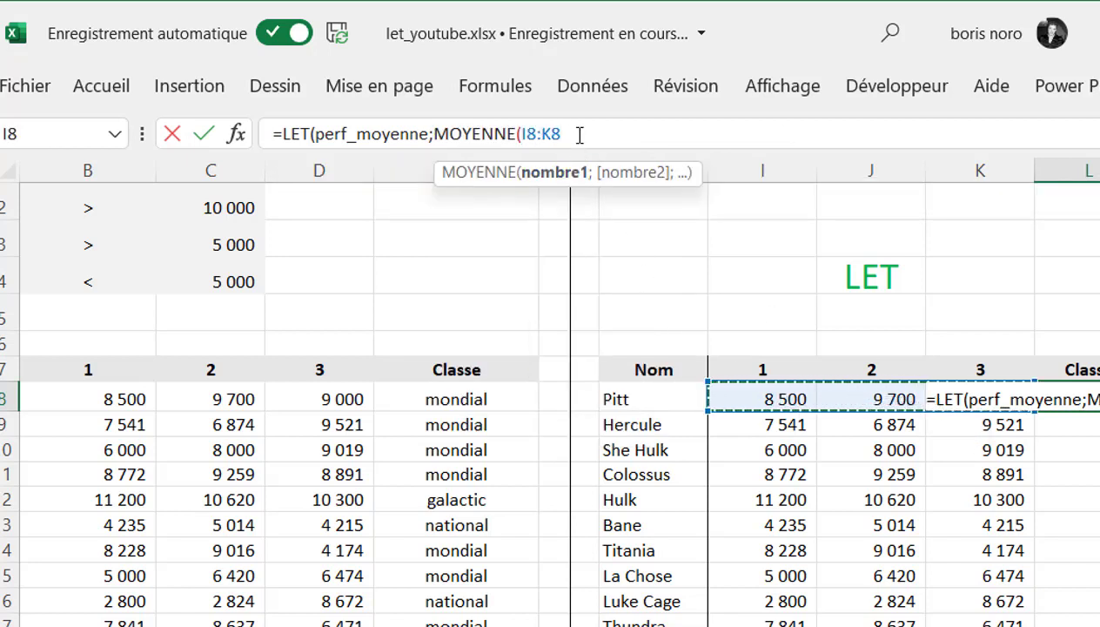
{"action": "type", "text": ");"}
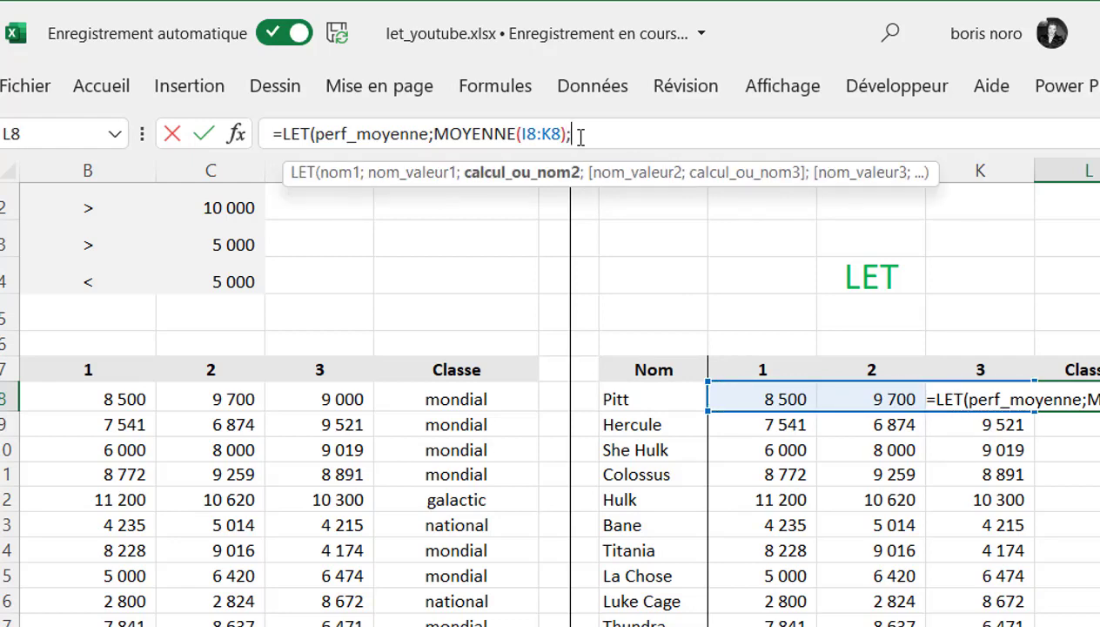
{"action": "key", "text": "alt+Return"}
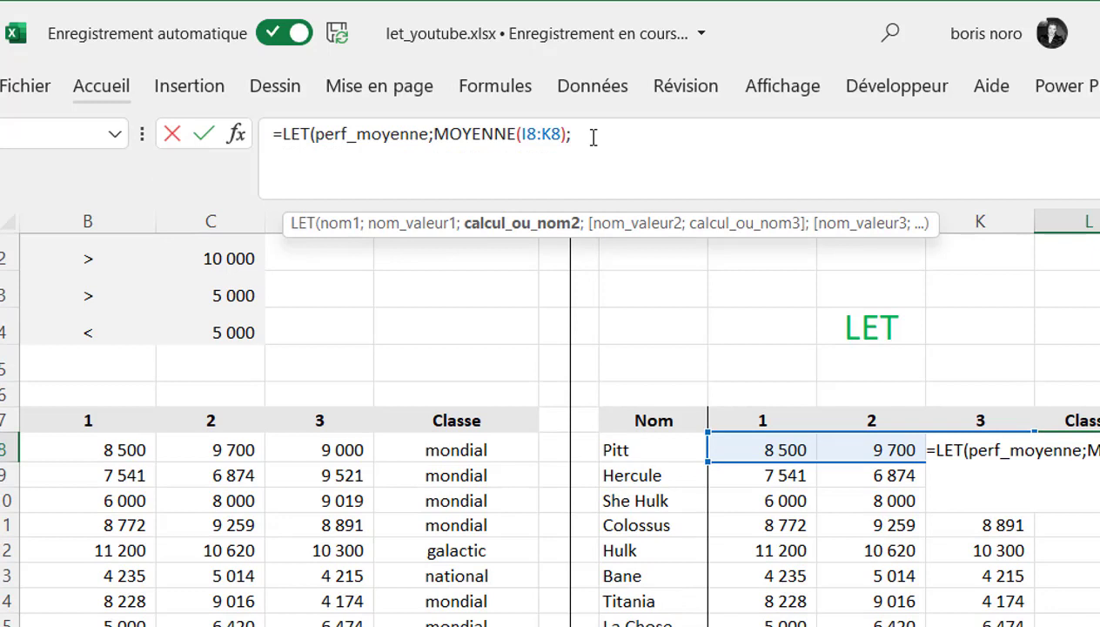
Add SI.CONDITIONS(perf_moyenne >C$2;A$2; and begin the next perf_moyenne > test.
{"action": "type", "text": "si.c"}
{"action": "key", "text": "Tab"}
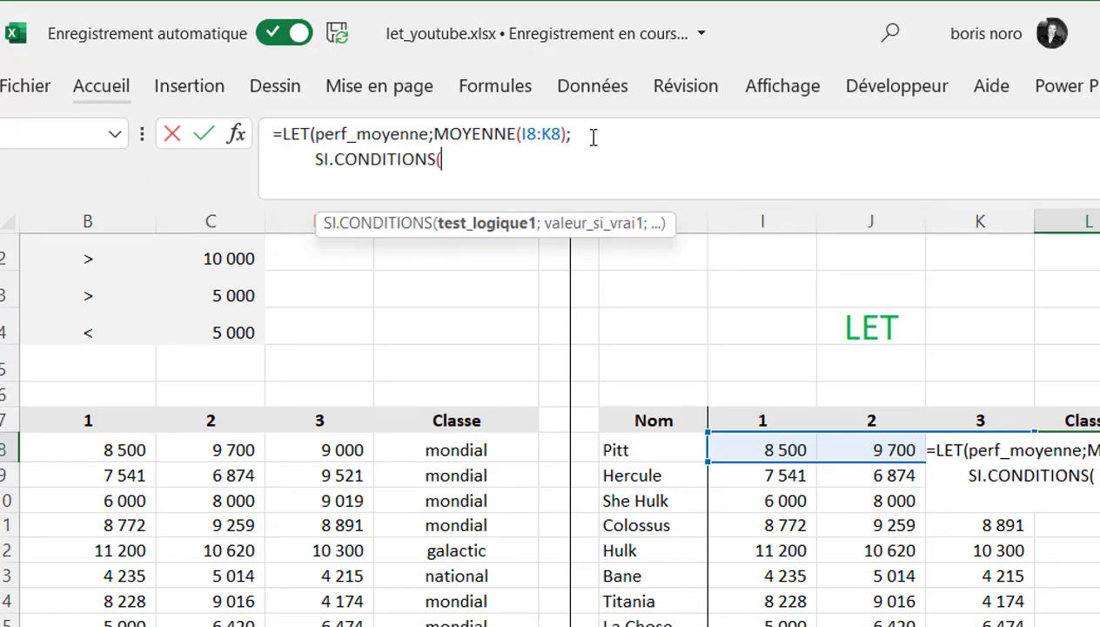
{"action": "type", "text": "perf_moyenne "}
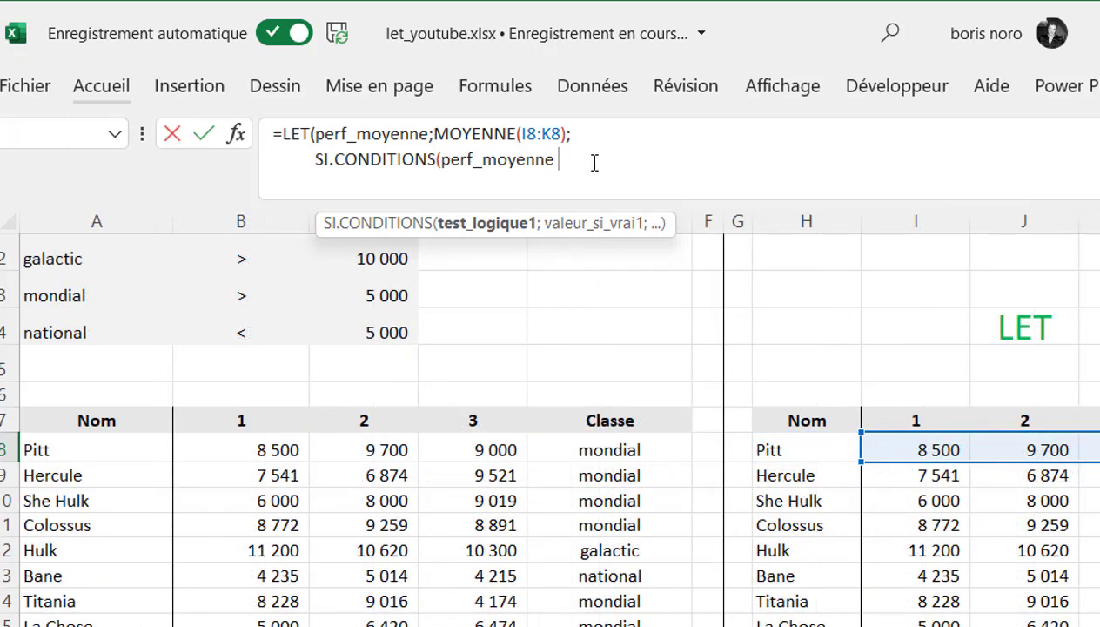
{"action": "type", "text": ">"}
{"action": "left_click", "coordinate": [340, 268]}
{"action": "type", "text": ";"}
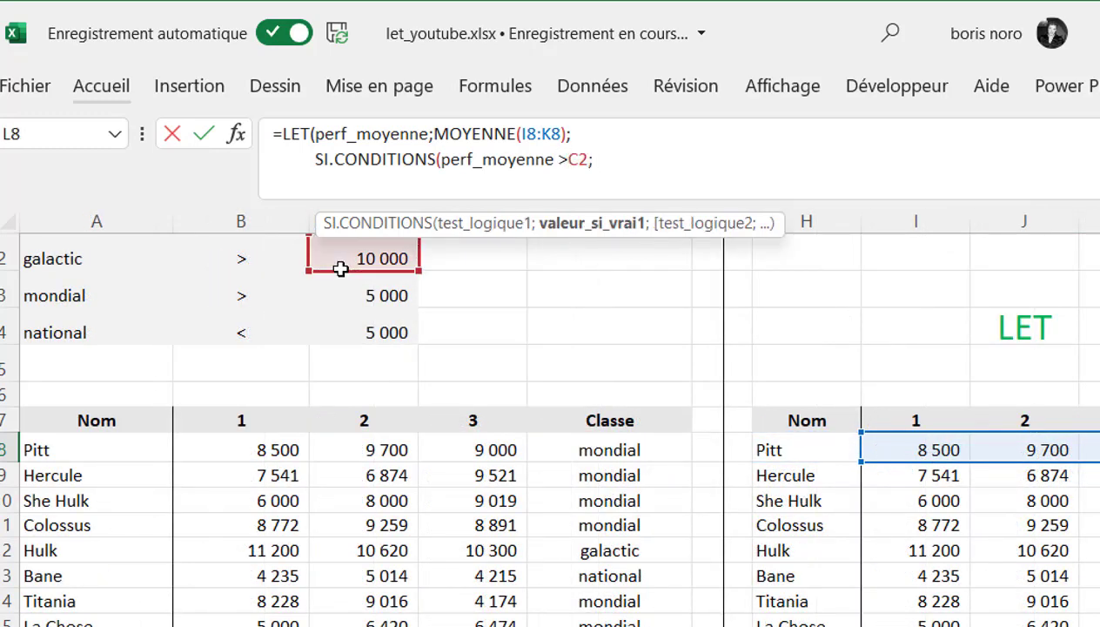
{"action": "left_click", "coordinate": [52, 265]}
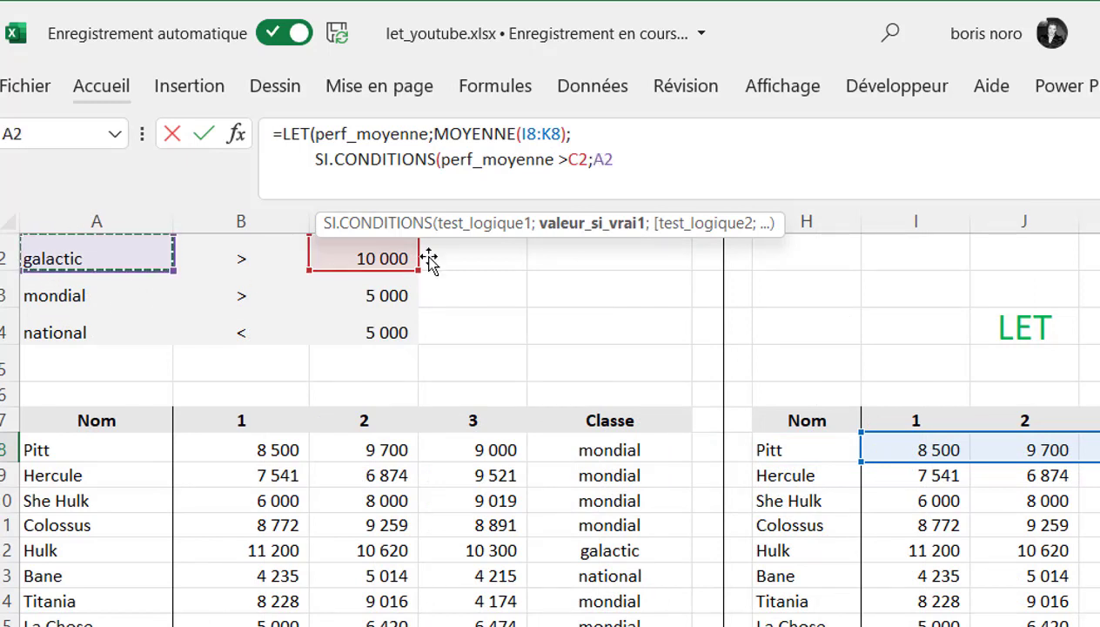
{"action": "left_click", "coordinate": [582, 159]}
{"action": "type", "text": "$"}
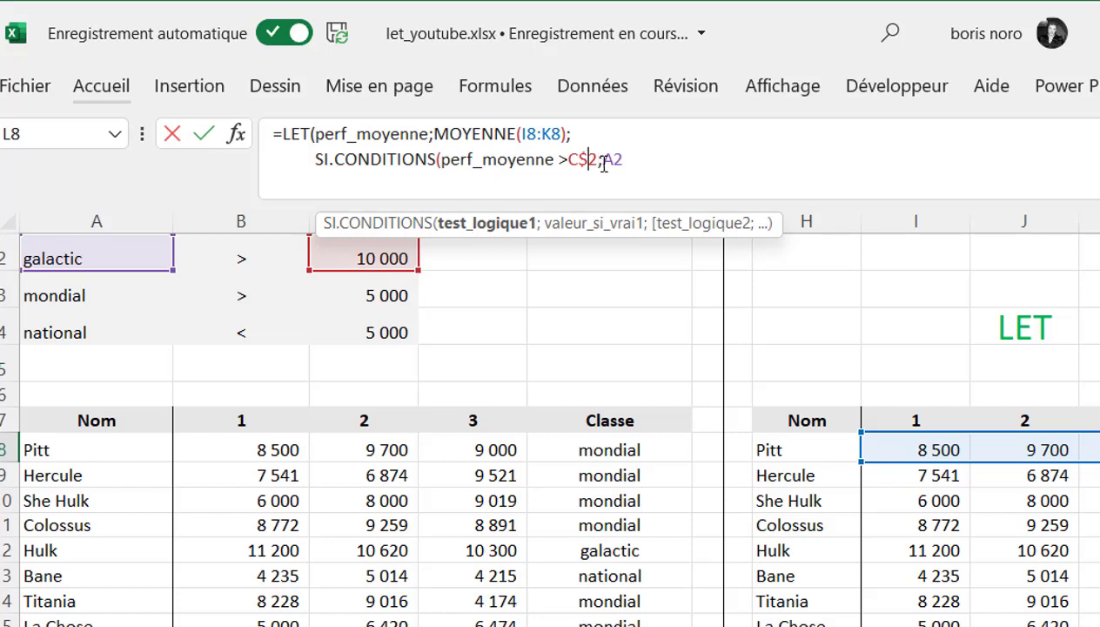
{"action": "left_click", "coordinate": [613, 159]}
{"action": "type", "text": "$"}
{"action": "left_click", "coordinate": [650, 159]}
{"action": "type", "text": "; "}
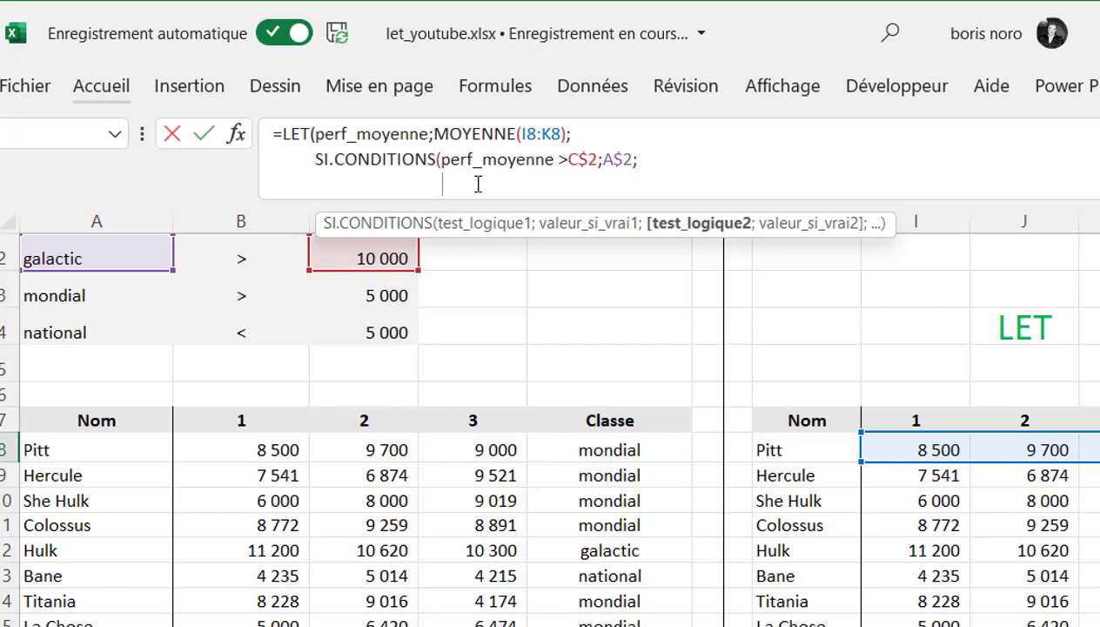
{"action": "type", "text": "perf_moyenne >"}
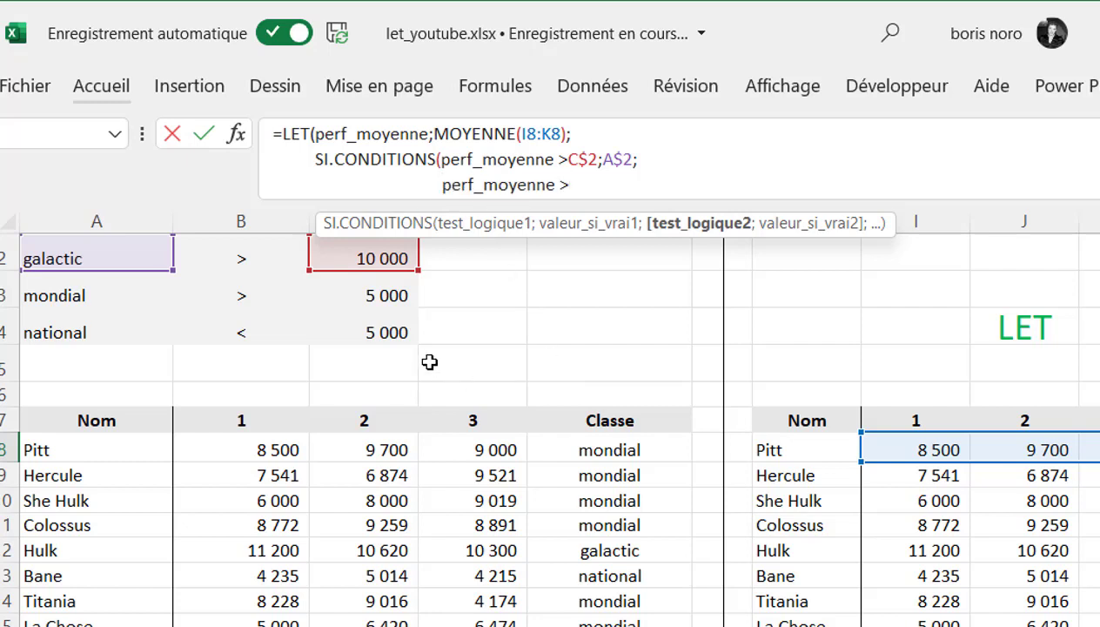
Add the mondial condition >C$3 returning A$3, with rows locked via F4.
{"action": "left_click", "coordinate": [375, 296]}
{"action": "type", "text": ";"}
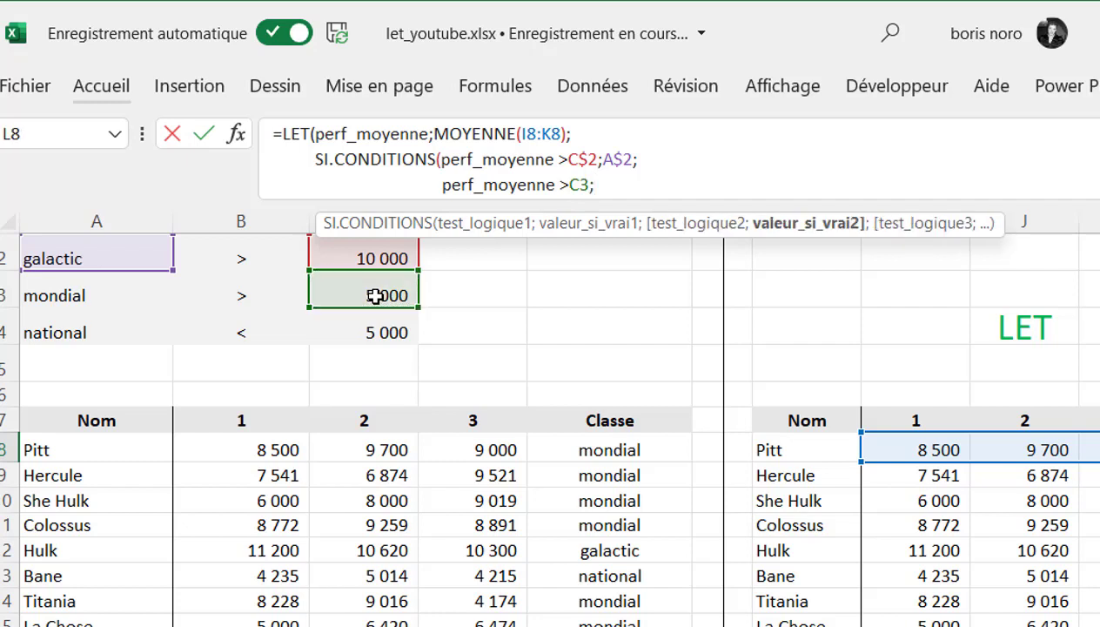
{"action": "left_click", "coordinate": [78, 296]}
{"action": "left_click", "coordinate": [578, 185]}
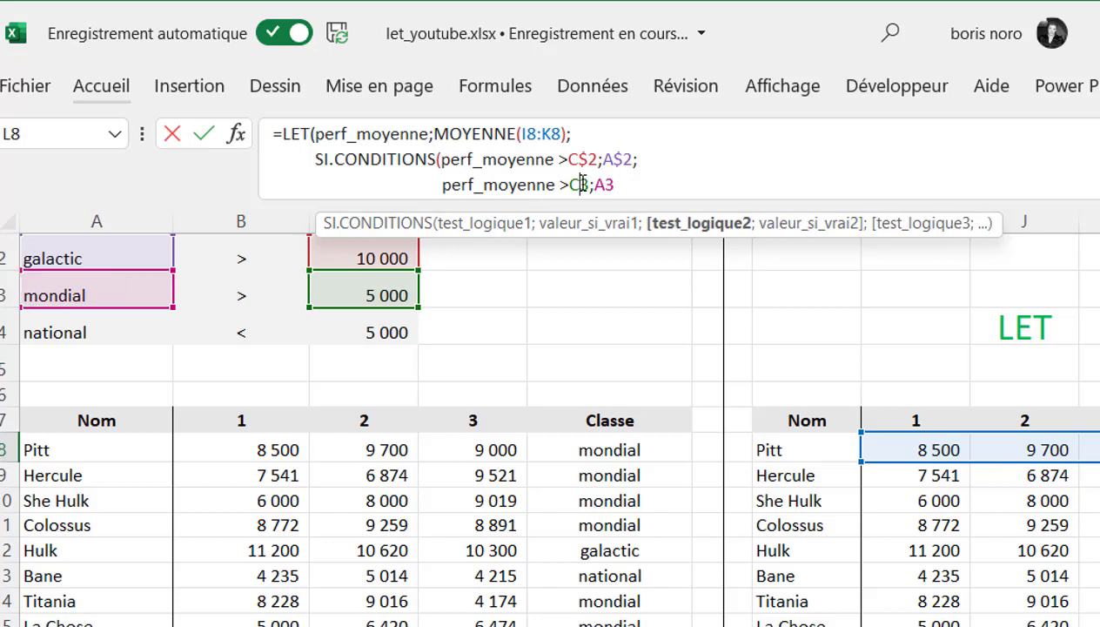
{"action": "key", "text": "F4"}
{"action": "key", "text": "F4"}
{"action": "left_click", "coordinate": [607, 184]}
{"action": "key", "text": "F4"}
{"action": "key", "text": "F4"}
{"action": "type", "text": ";"}
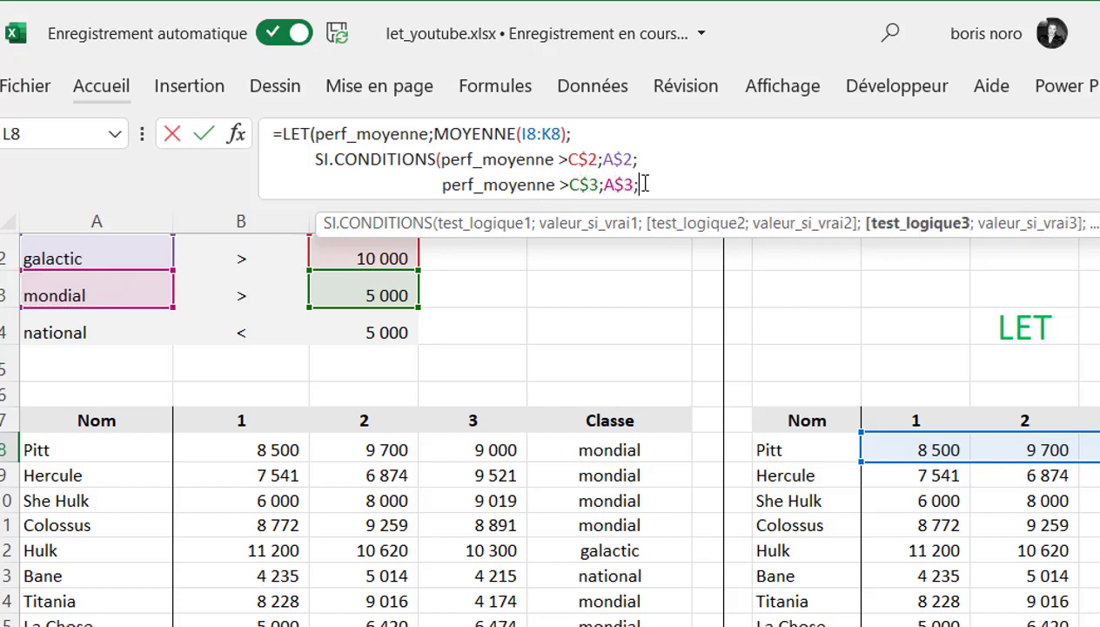
{"action": "key", "text": "alt+Return"}
Add perf_moyenne <C$4 returning A$4, close the formula and enter it so L8 shows mondial.
{"action": "type", "text": "perf_moyenne <"}
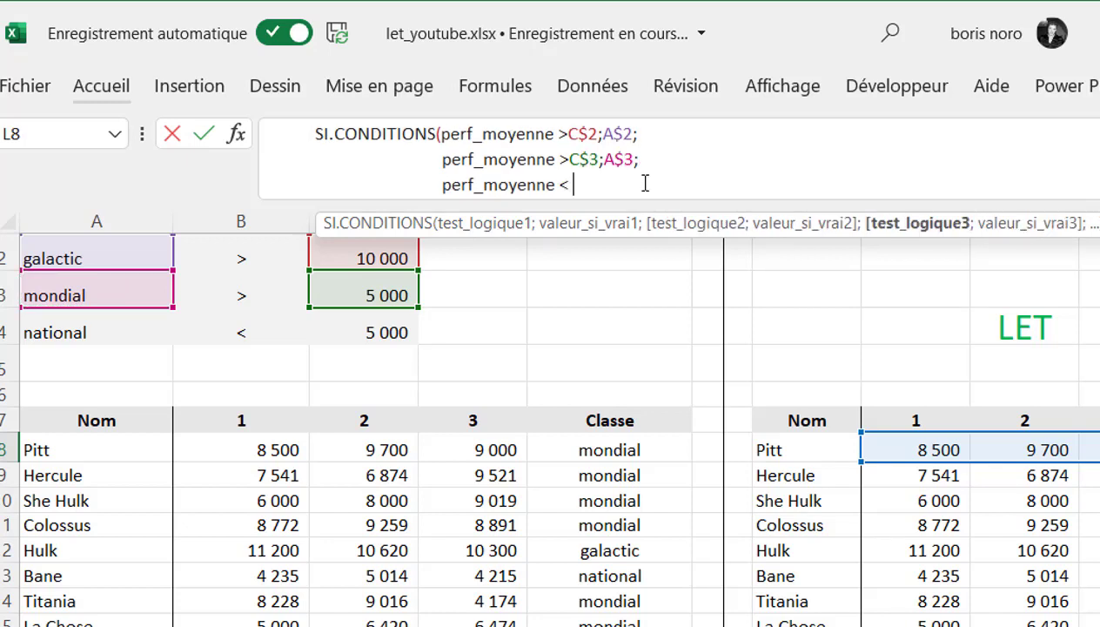
{"action": "left_click", "coordinate": [384, 332]}
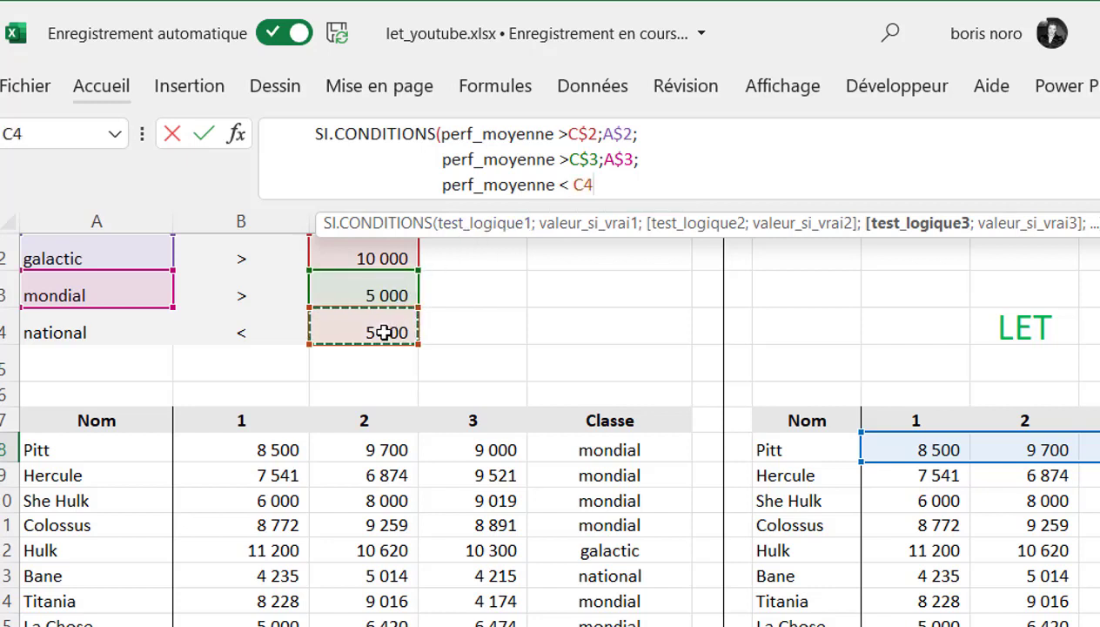
{"action": "type", "text": ";"}
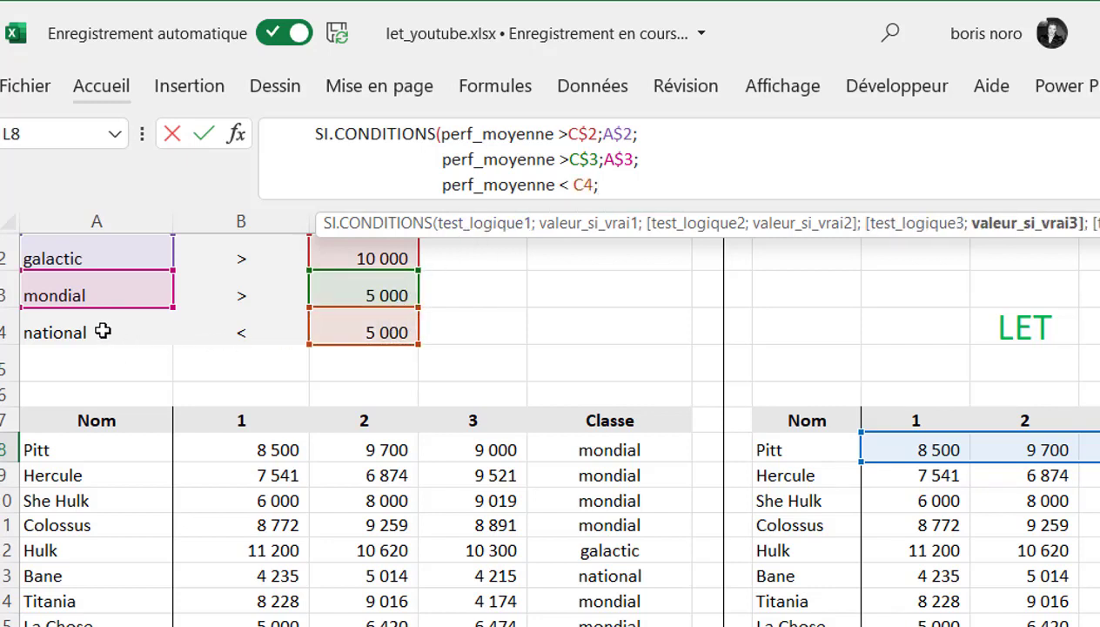
{"action": "left_click", "coordinate": [103, 332]}
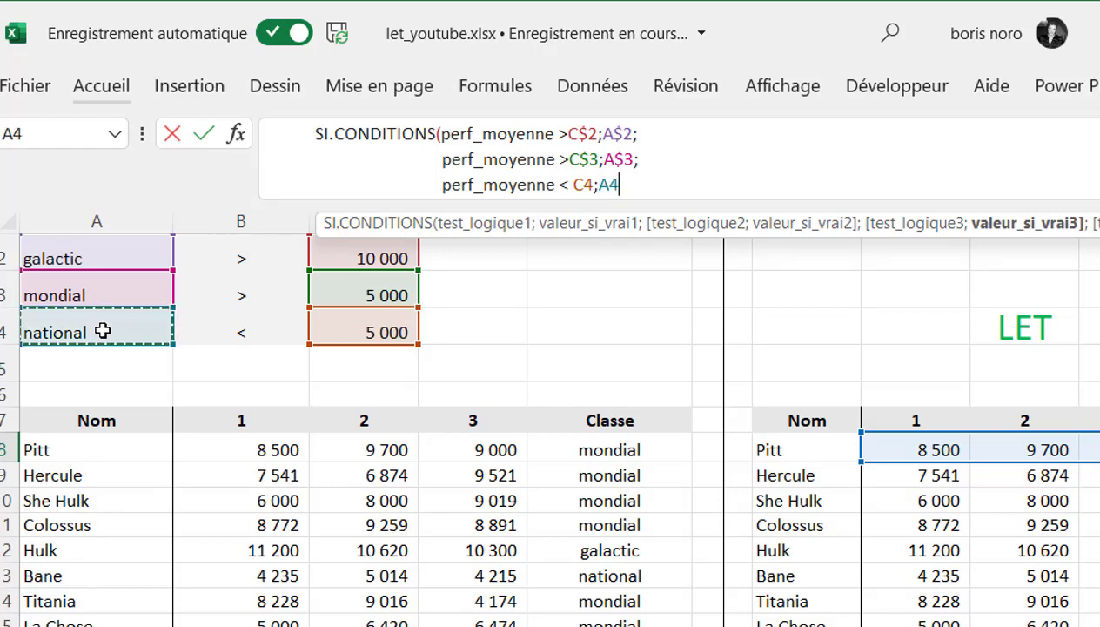
{"action": "key", "text": "F4"}
{"action": "key", "text": "F4"}
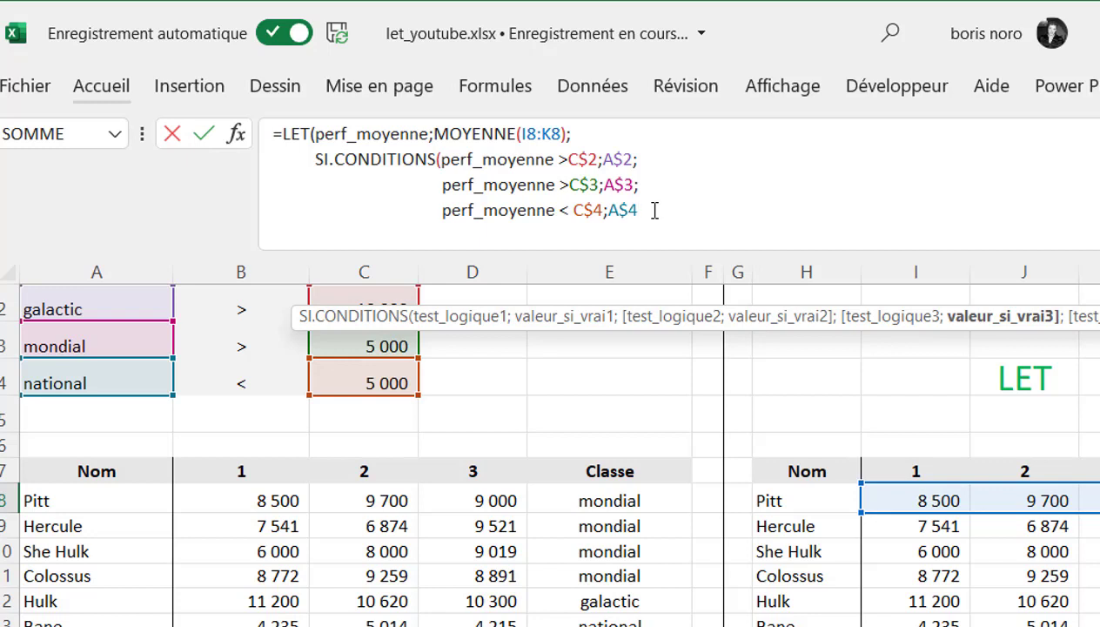
{"action": "type", "text": ")"}
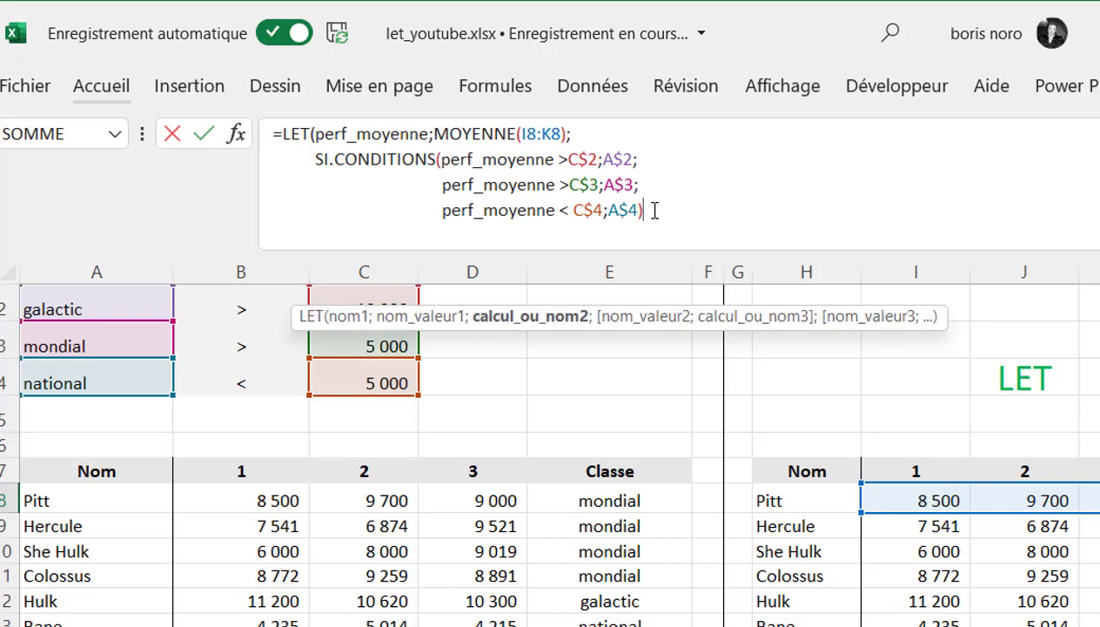
{"action": "type", "text": ")"}
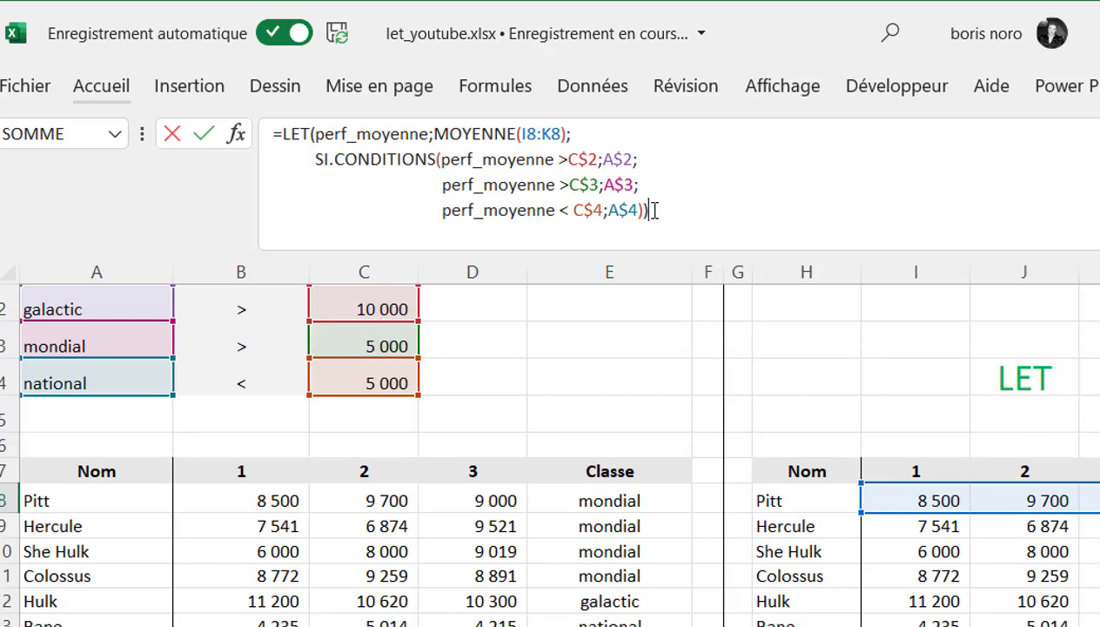
{"action": "key", "text": "Return"}
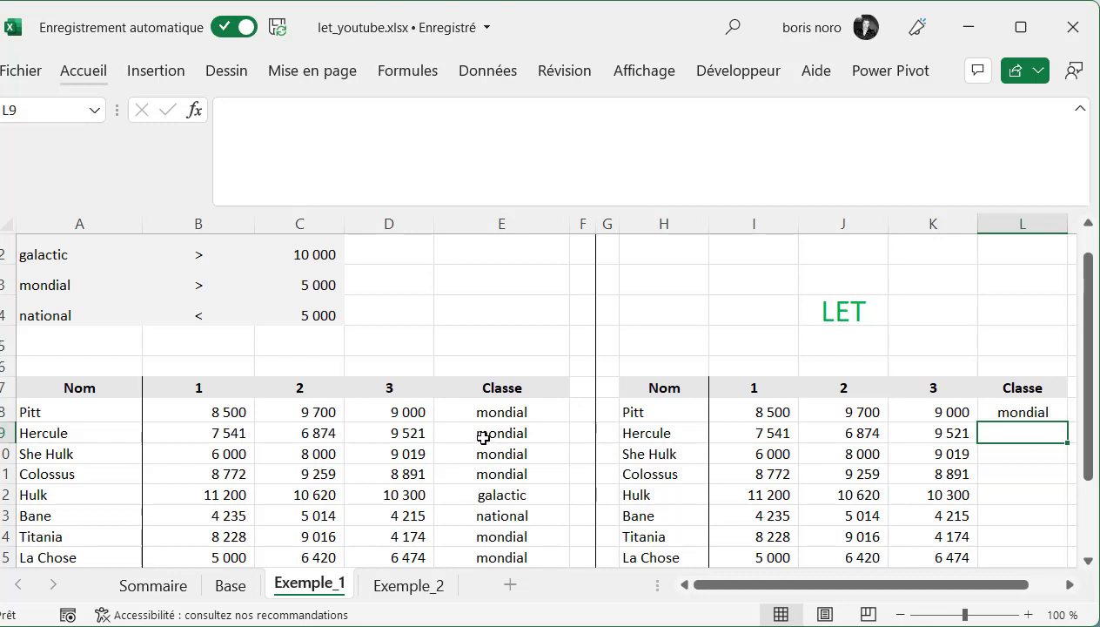
{"action": "left_click", "coordinate": [1039, 410]}
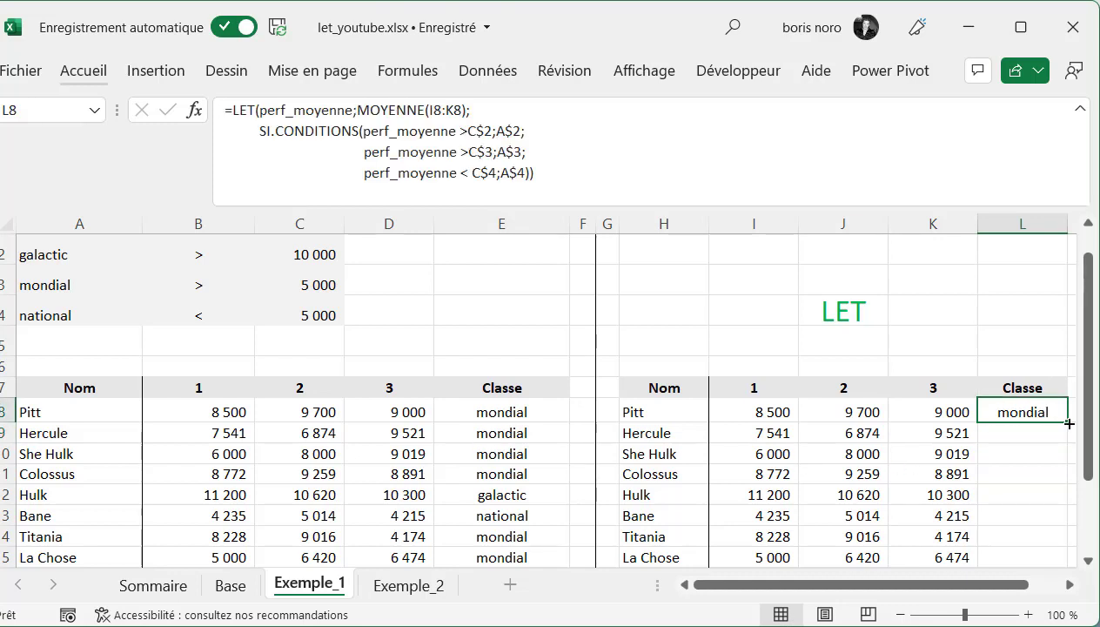
{"action": "double_click", "coordinate": [1069, 423]}
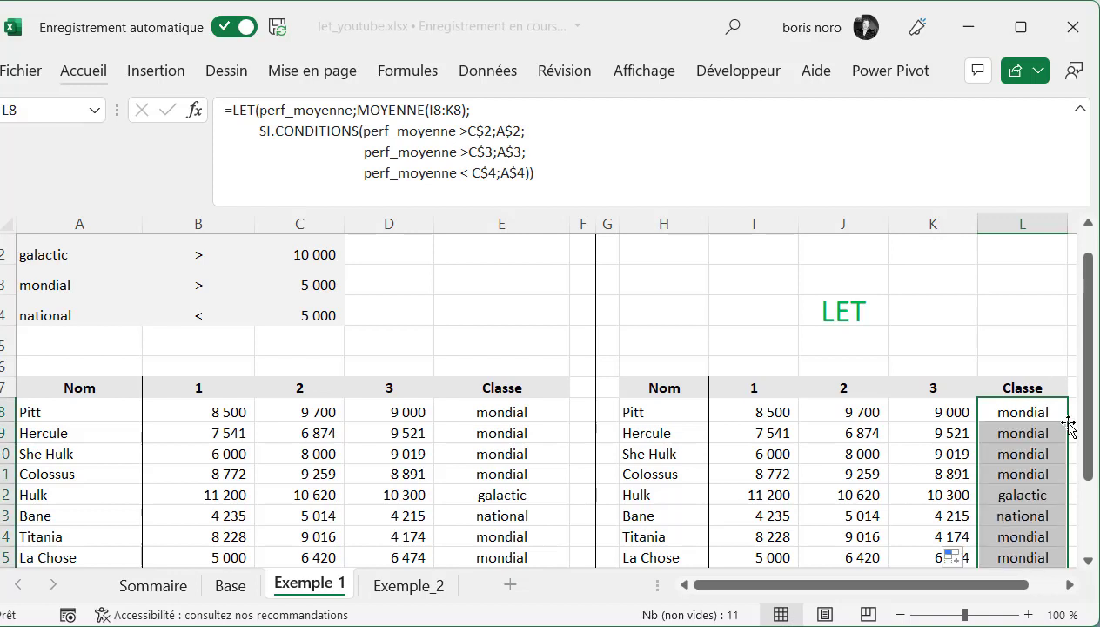
{"action": "left_click_drag", "start_coordinate": [1088, 394], "coordinate": [1090, 449]}
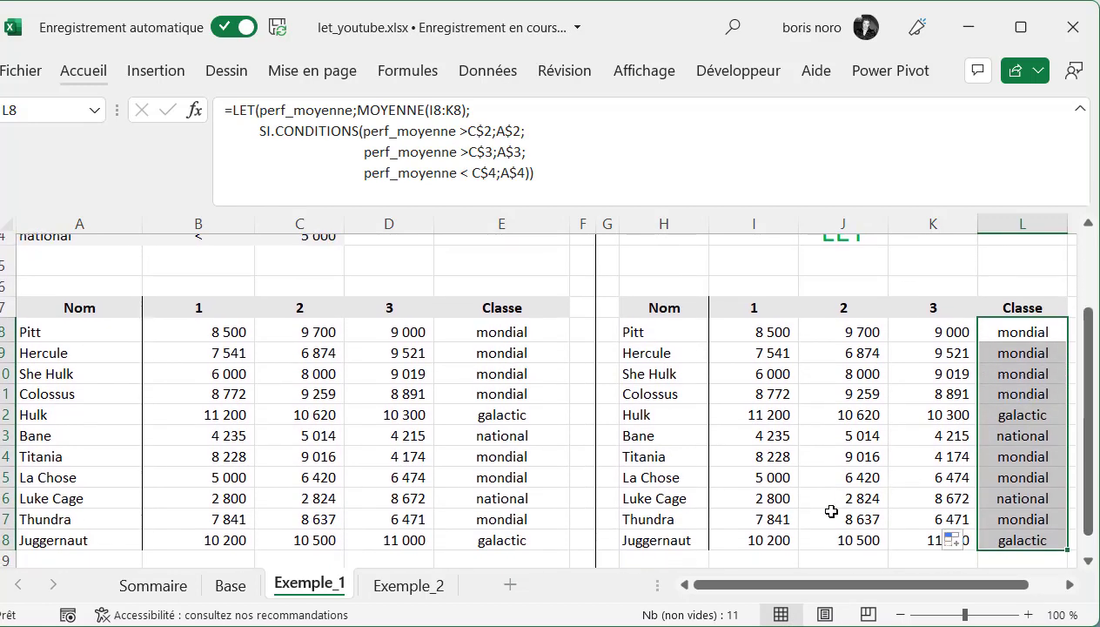
{"action": "left_click", "coordinate": [831, 514]}
{"action": "left_click", "coordinate": [1014, 334]}
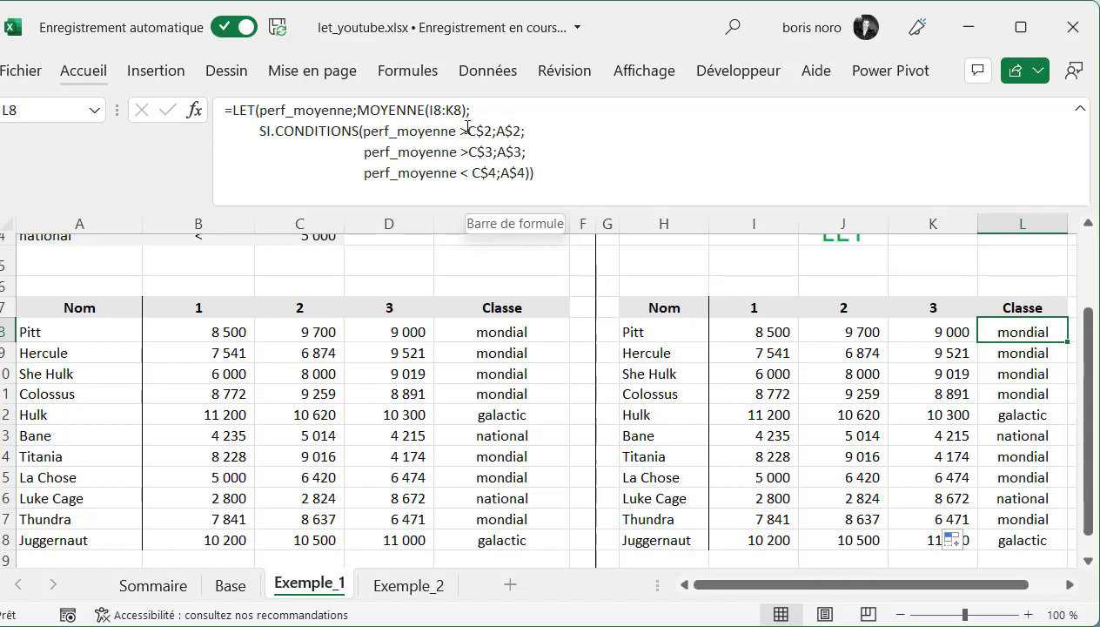
{"action": "left_click", "coordinate": [504, 338]}
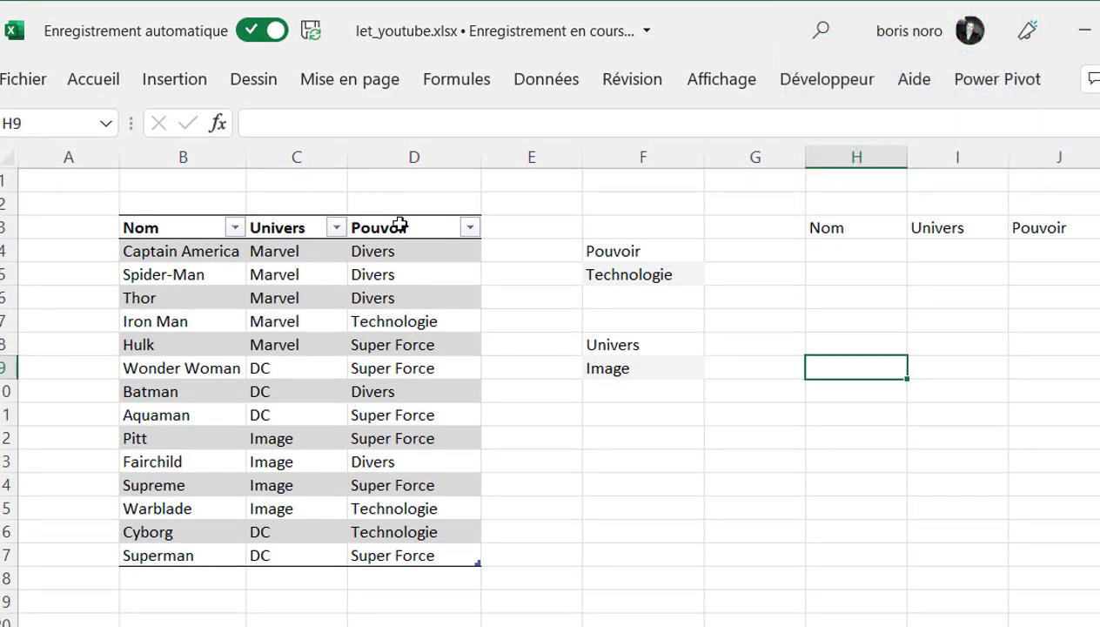
Check the Pouvoir and Univers dropdown choices on the Exemple_2 sheet.
{"action": "left_click", "coordinate": [690, 277]}
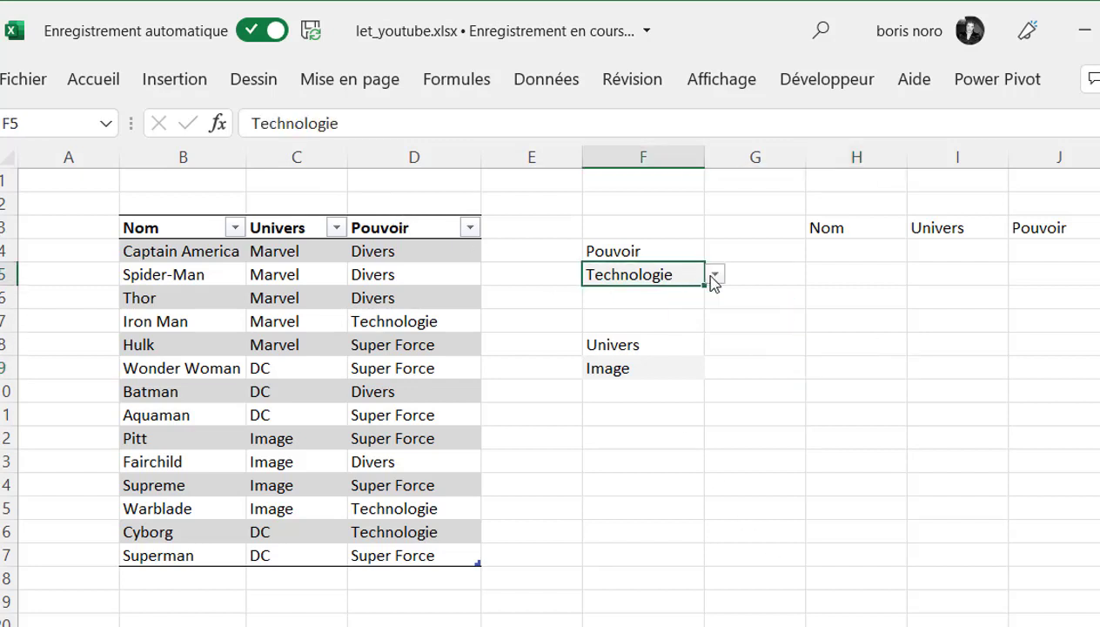
{"action": "left_click", "coordinate": [716, 275]}
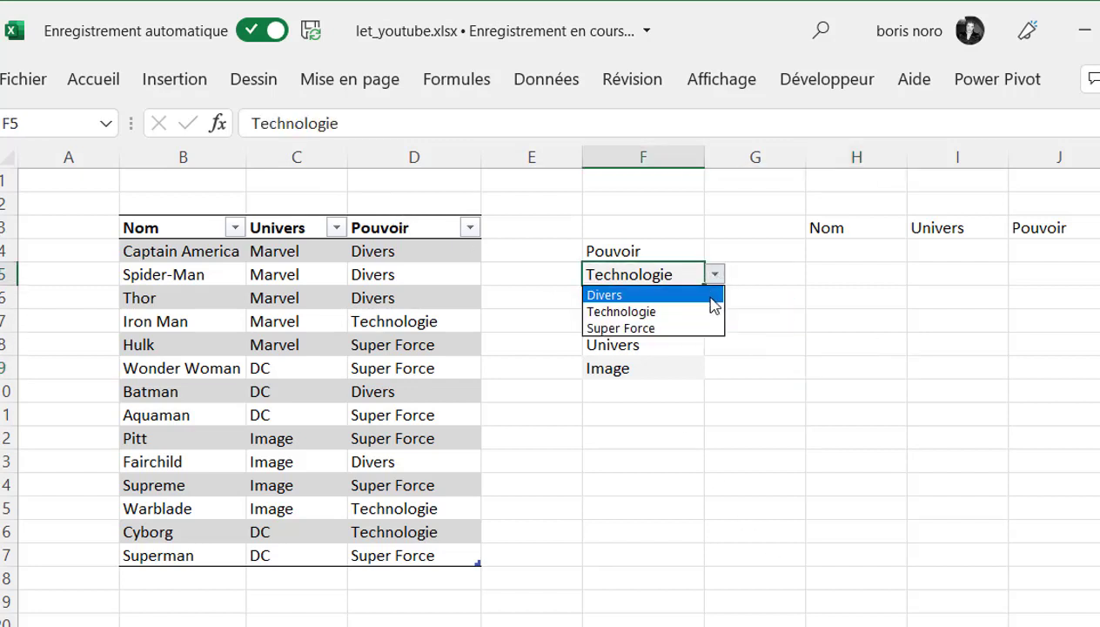
{"action": "key", "text": "Escape"}
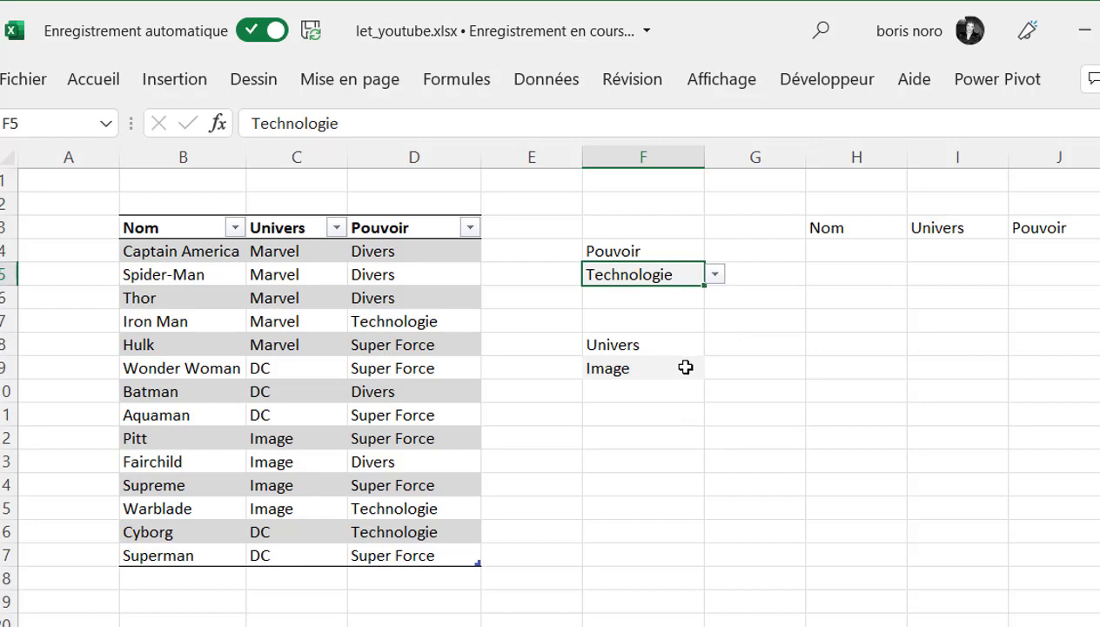
{"action": "left_click", "coordinate": [686, 366]}
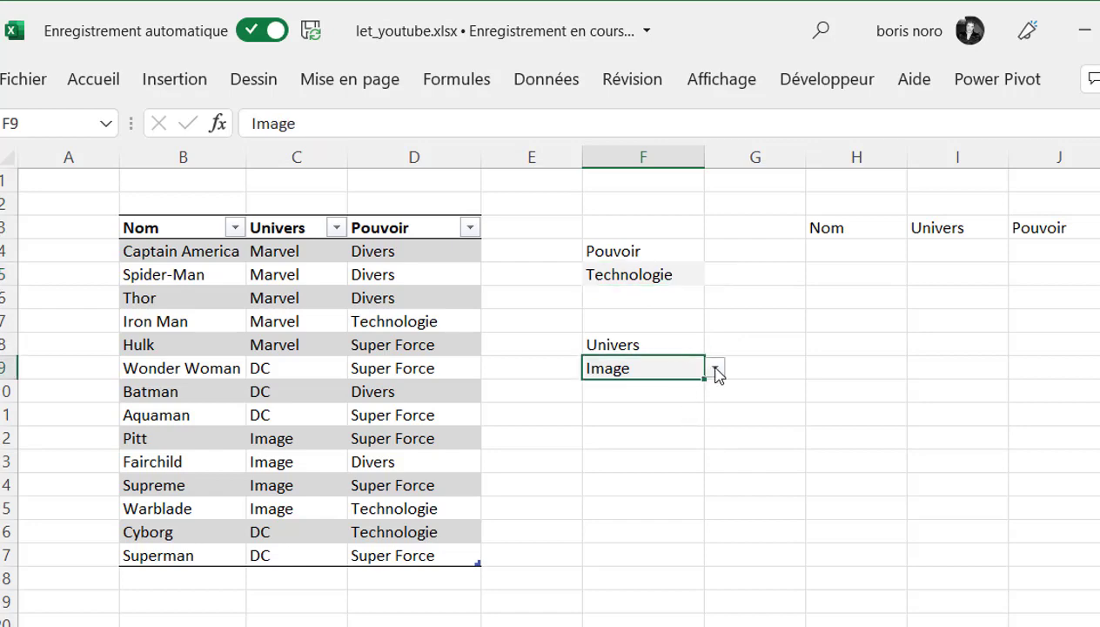
{"action": "left_click", "coordinate": [716, 372]}
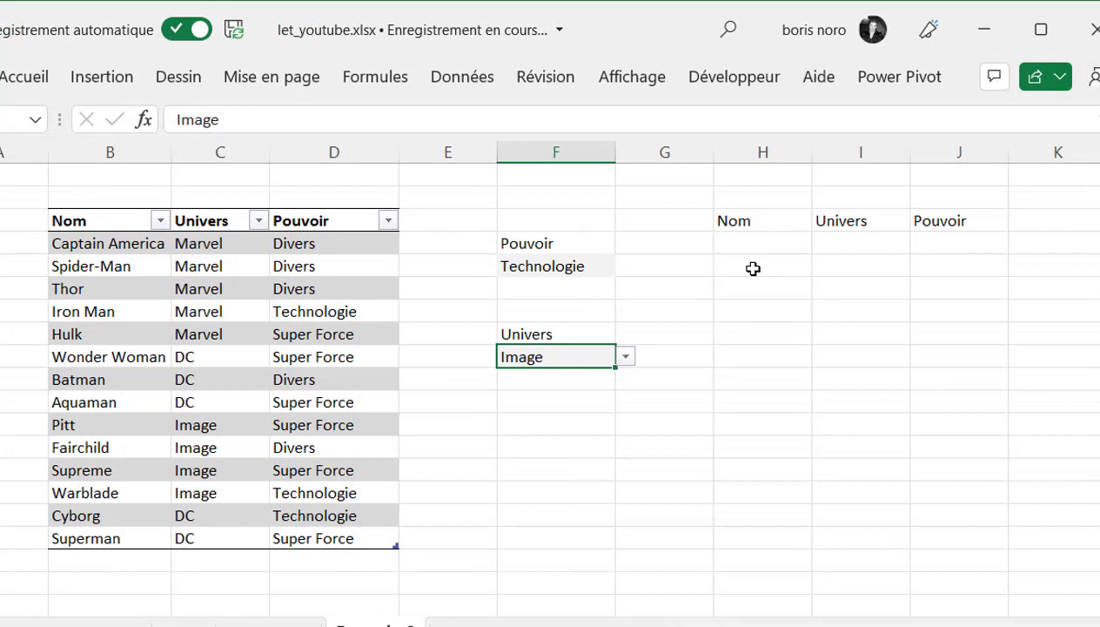
Start a =FILTRE( formula in H4 under the Nom heading.
{"action": "left_click", "coordinate": [754, 268]}
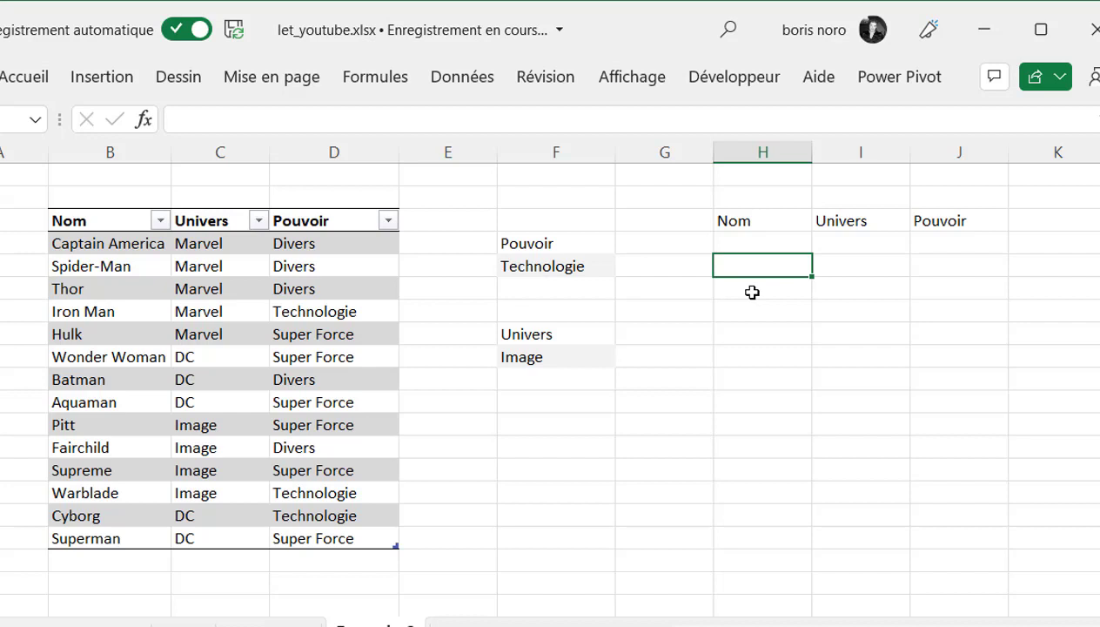
{"action": "key", "text": "Up"}
{"action": "type", "text": "=fi"}
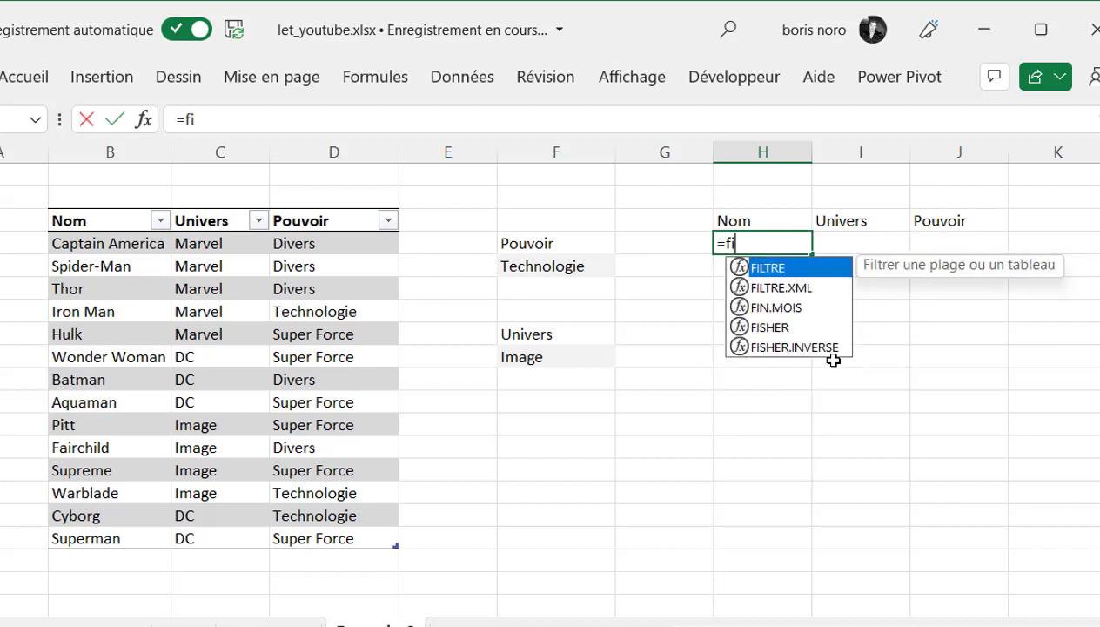
{"action": "type", "text": "l"}
{"action": "key", "text": "Tab"}
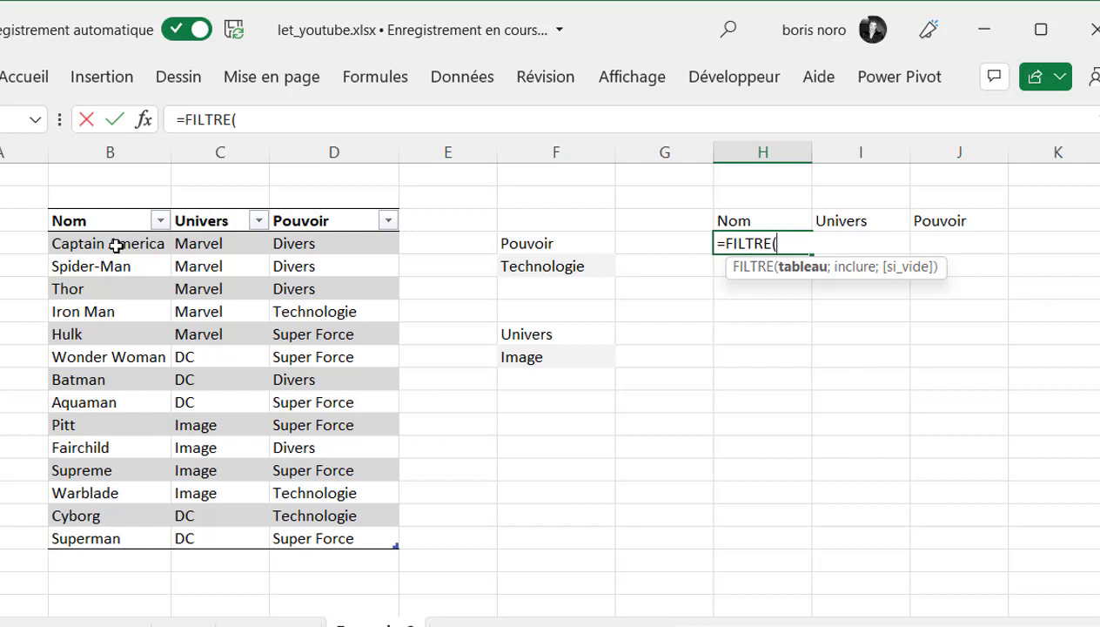
Make supp the FILTRE range, with the condition supp[Pouvoir]=F5.
{"action": "left_click", "coordinate": [116, 245]}
{"action": "left_click_drag", "start_coordinate": [116, 245], "coordinate": [324, 536]}
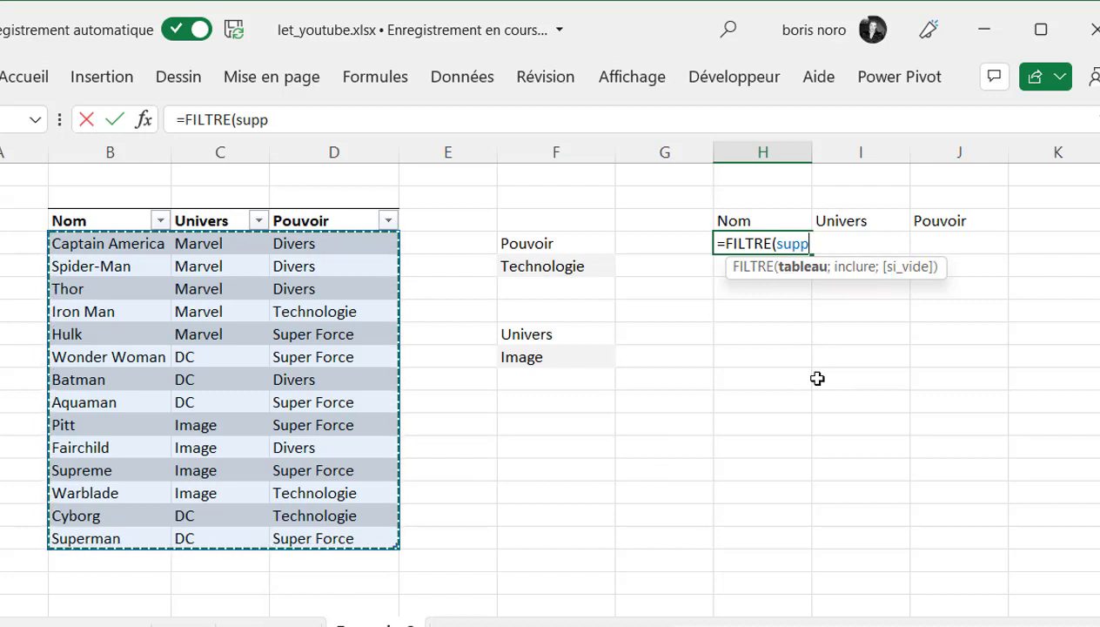
{"action": "type", "text": ";"}
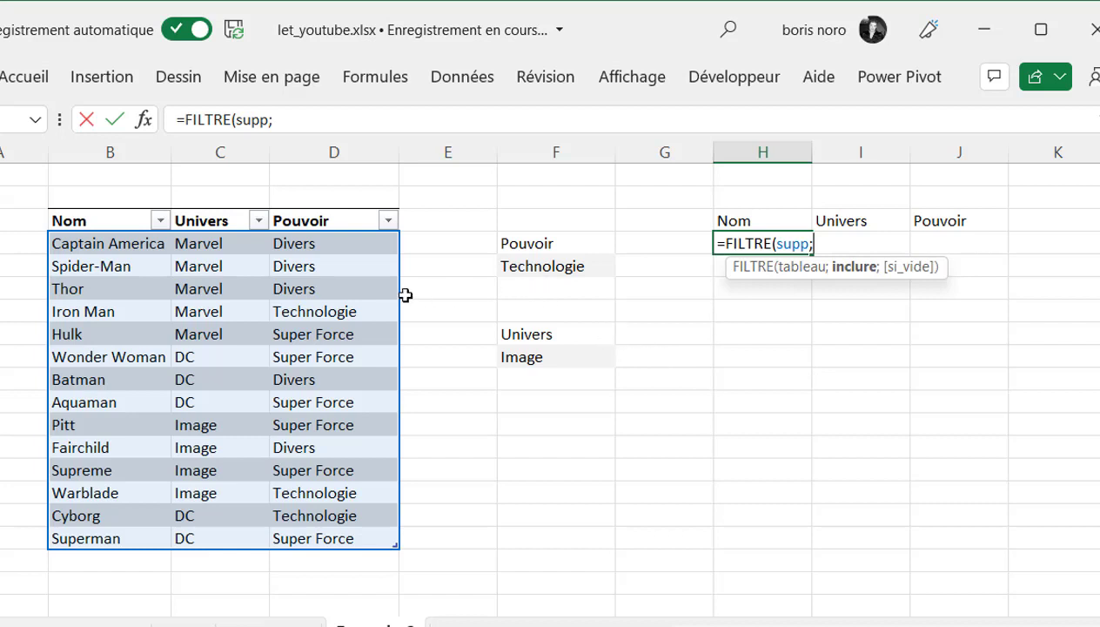
{"action": "left_click", "coordinate": [323, 205]}
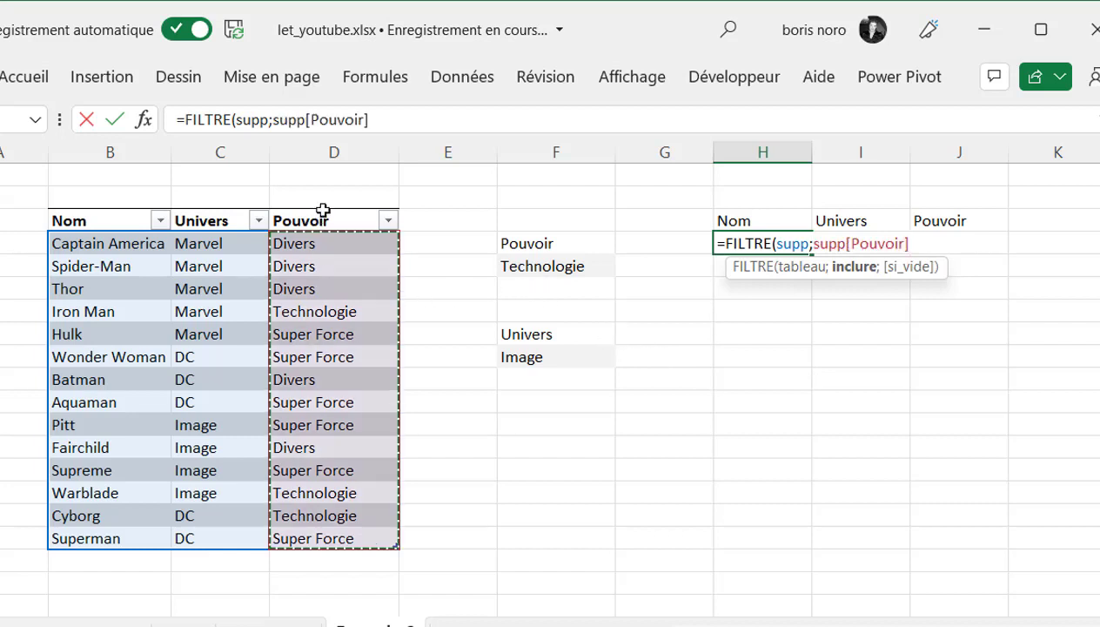
{"action": "type", "text": "="}
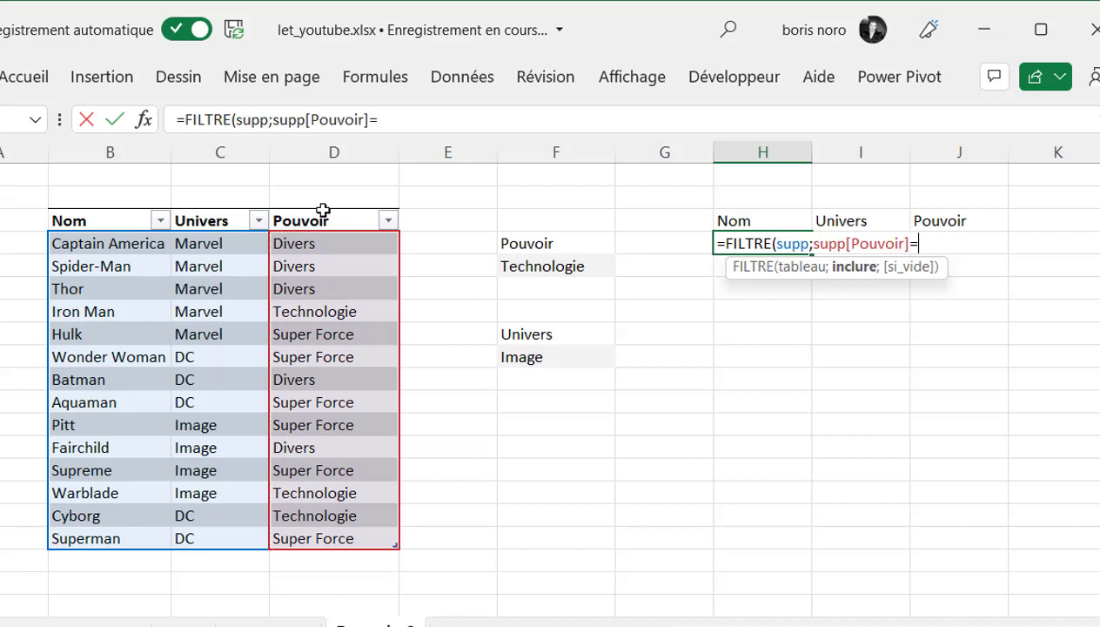
{"action": "left_click", "coordinate": [569, 267]}
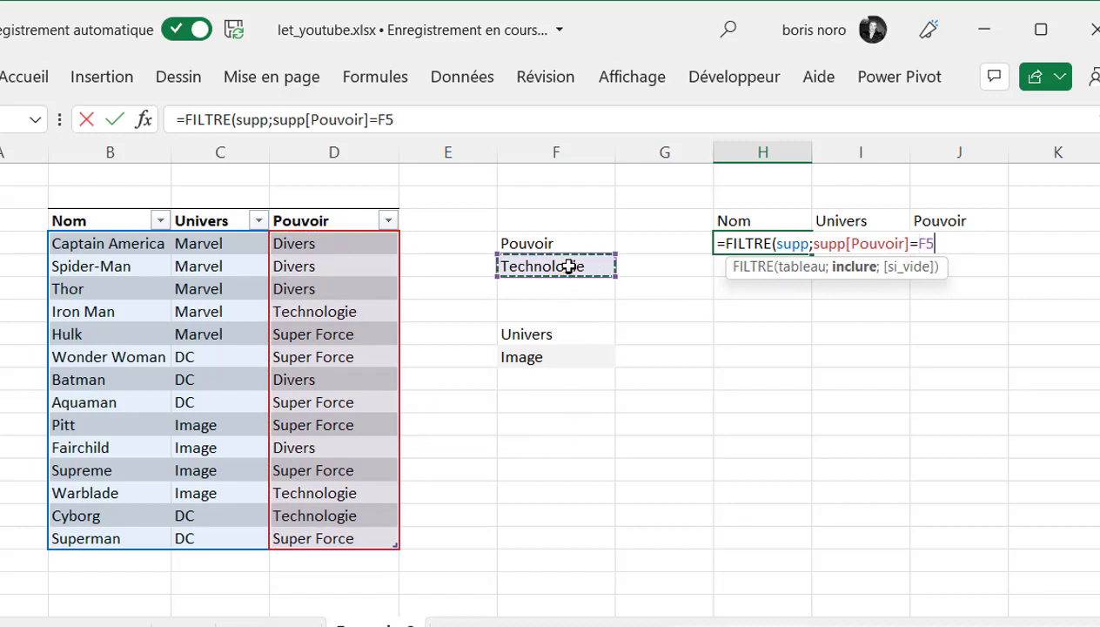
{"action": "type", "text": ")"}
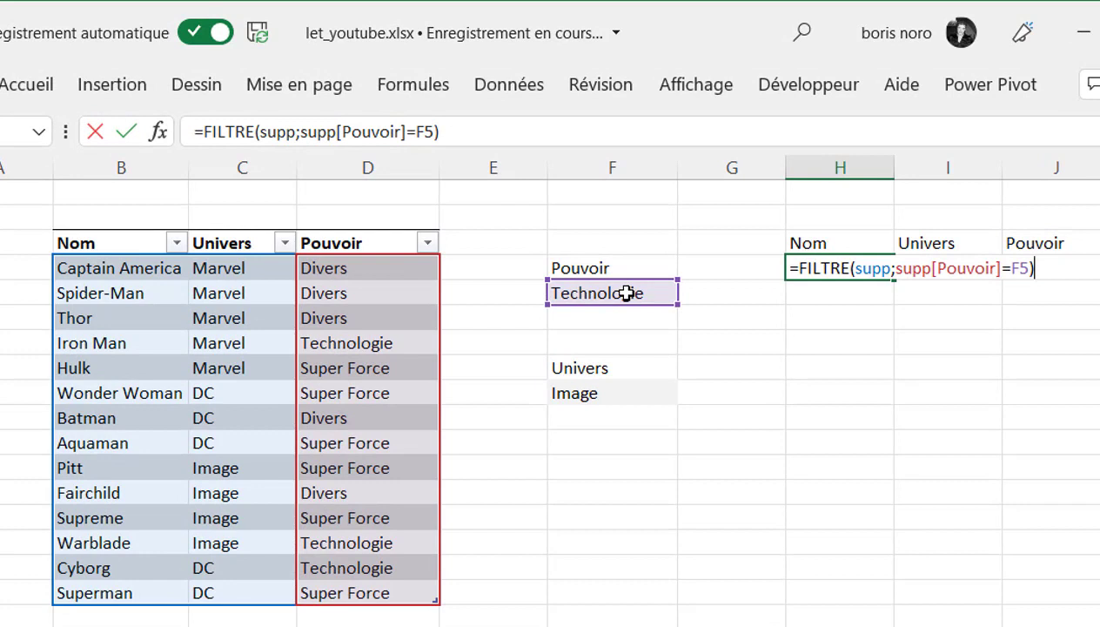
Begin a second condition, *(supp[Univers]=, in the FILTRE formula.
{"action": "type", "text": "*("}
{"action": "left_click", "coordinate": [237, 228]}
{"action": "type", "text": "="}
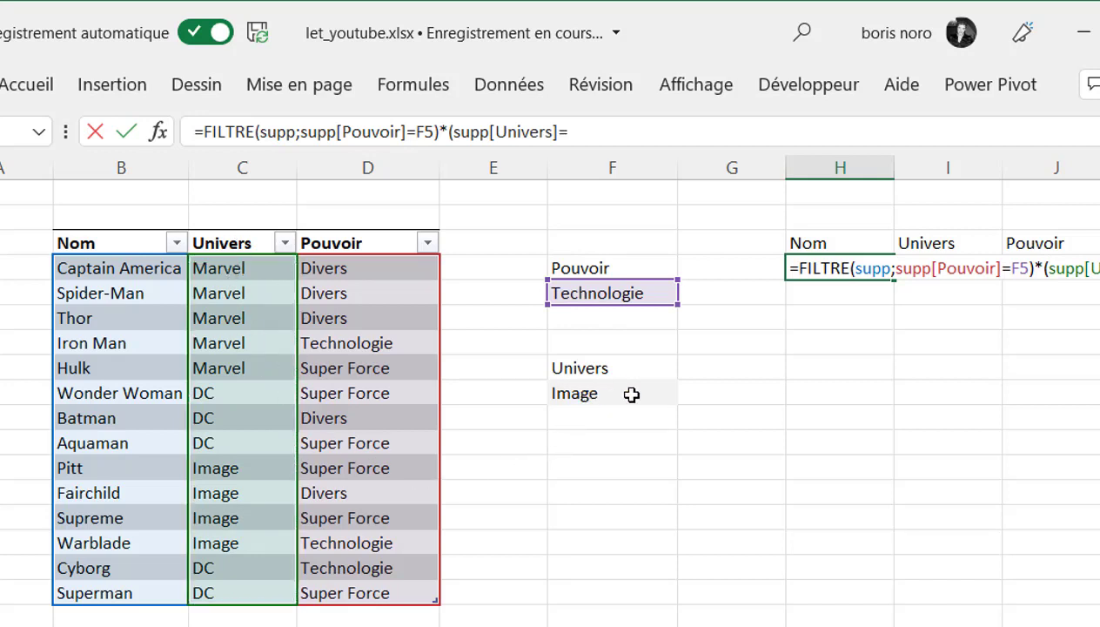
Compare Univers to F9, parenthesize both conditions and commit FILTRE, returning Warblade, Image, Technologie.
{"action": "left_click", "coordinate": [631, 394]}
{"action": "type", "text": ")*"}
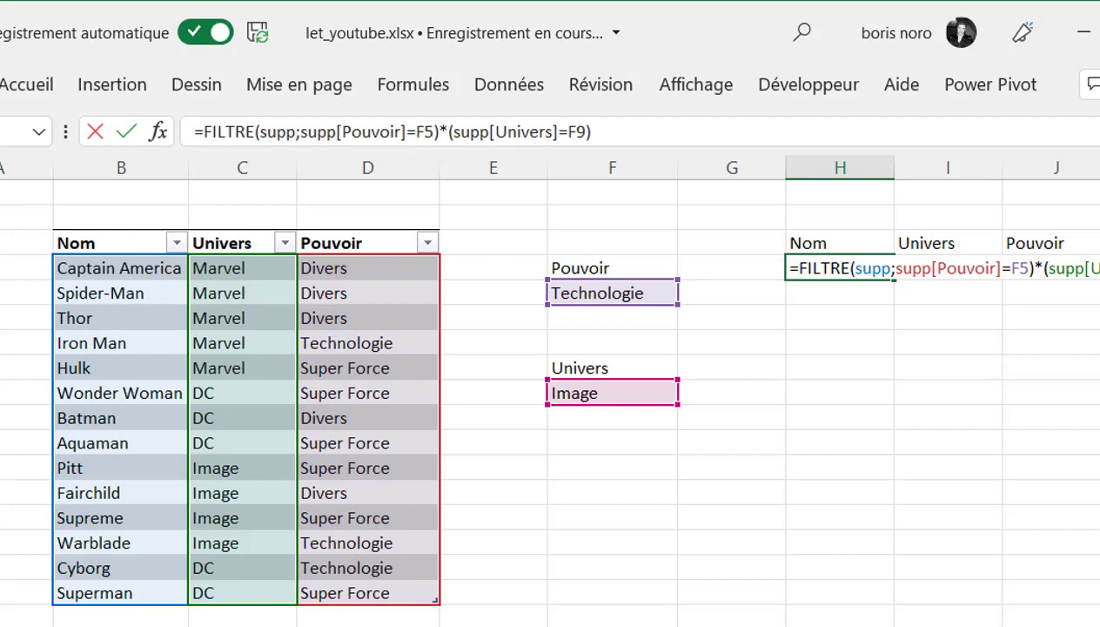
{"action": "type", "text": "("}
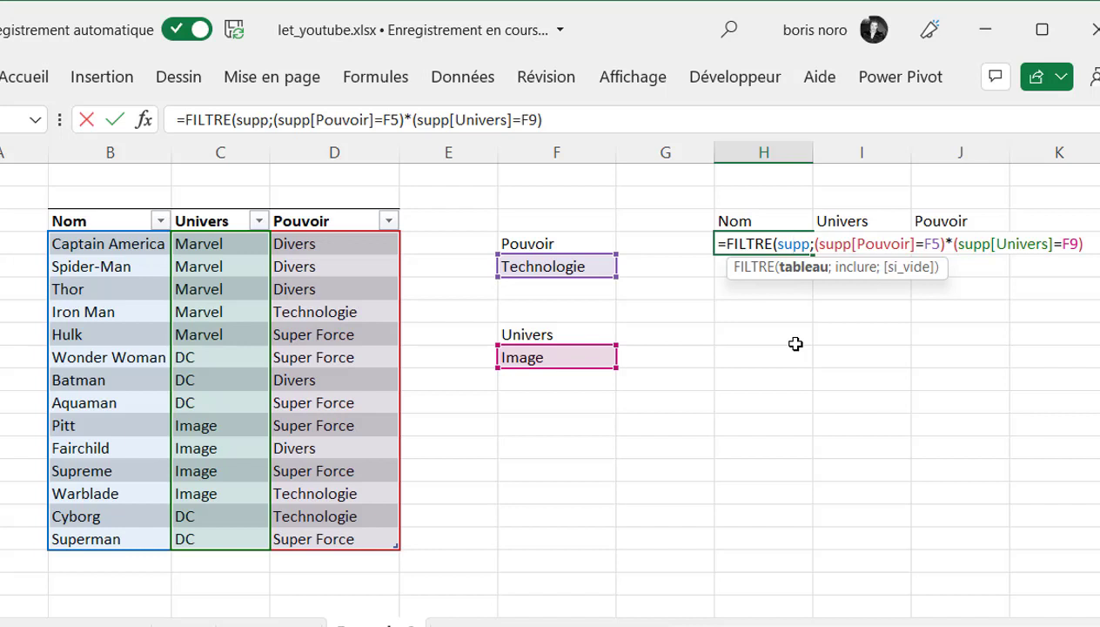
{"action": "left_click_drag", "start_coordinate": [815, 243], "coordinate": [945, 245]}
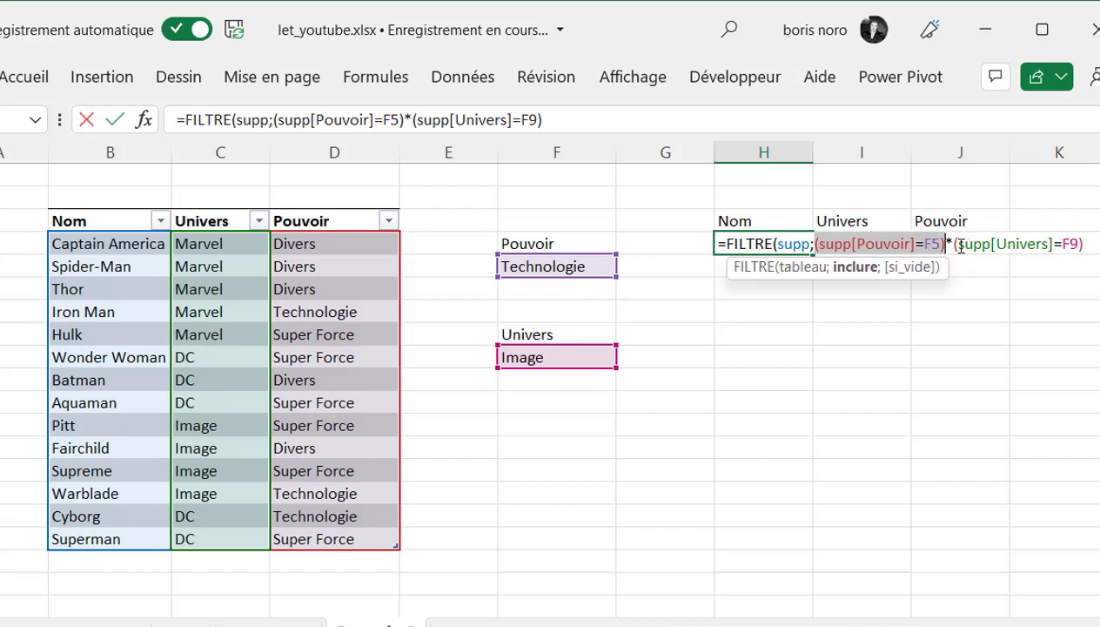
{"action": "left_click_drag", "start_coordinate": [954, 245], "coordinate": [1083, 245]}
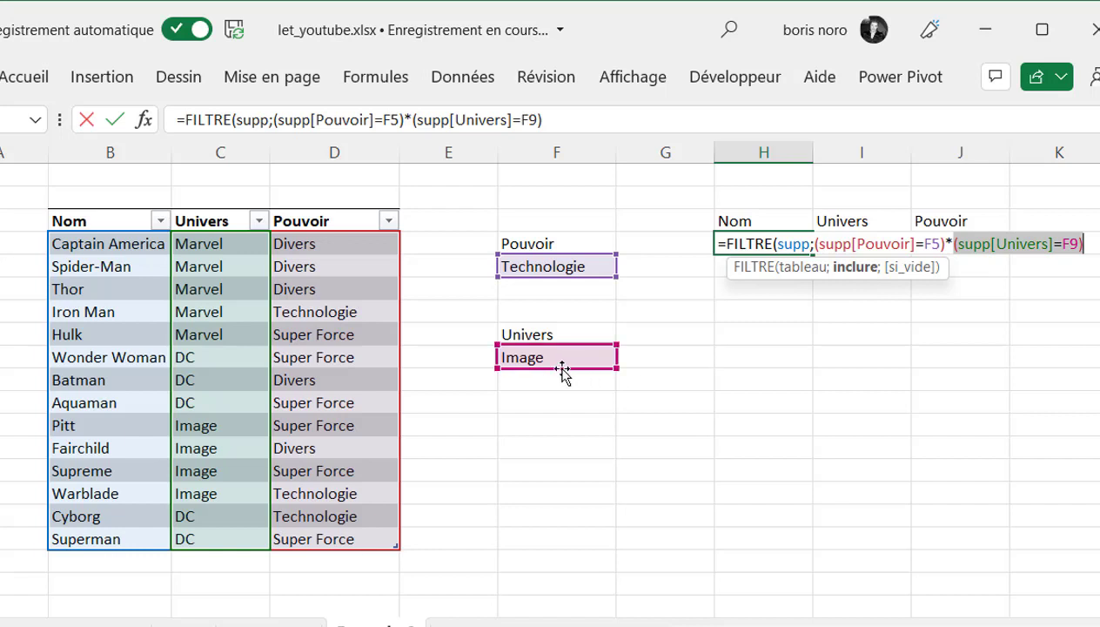
{"action": "left_click", "coordinate": [1087, 246]}
{"action": "type", "text": ")"}
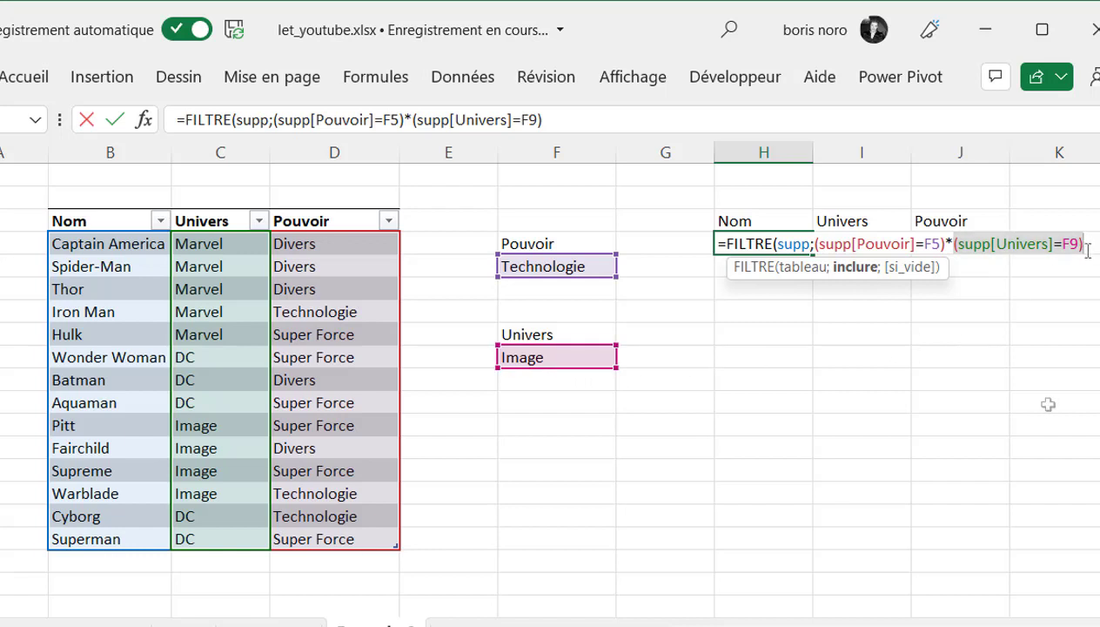
{"action": "type", "text": ")"}
{"action": "key", "text": "Return"}
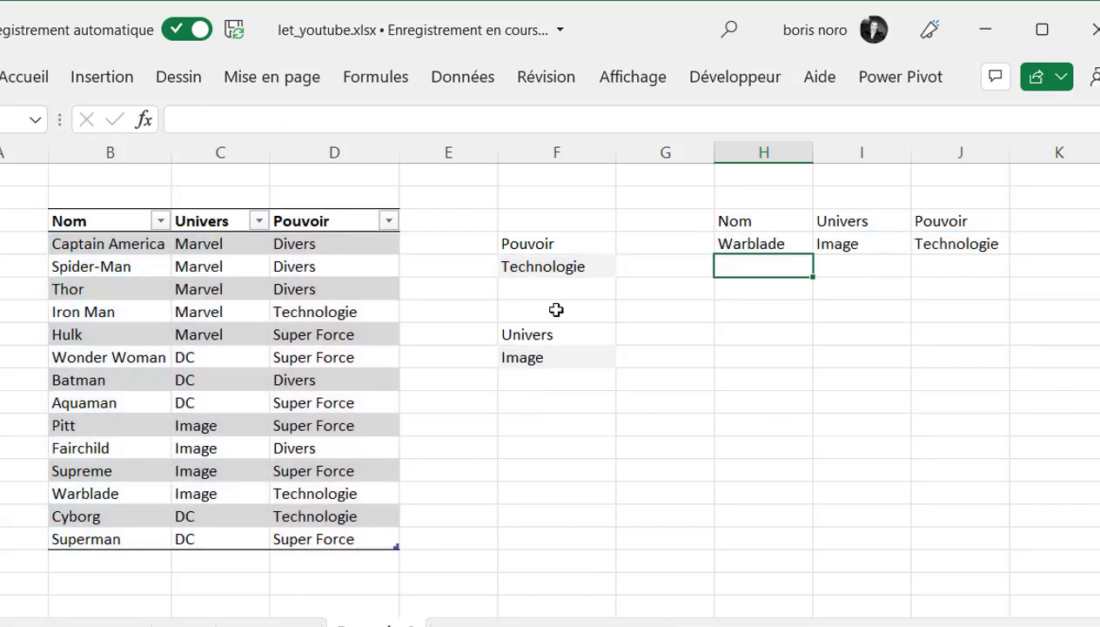
Set the Pouvoir choice in F5 to Divers.
{"action": "left_click", "coordinate": [585, 267]}
{"action": "left_click", "coordinate": [627, 268]}
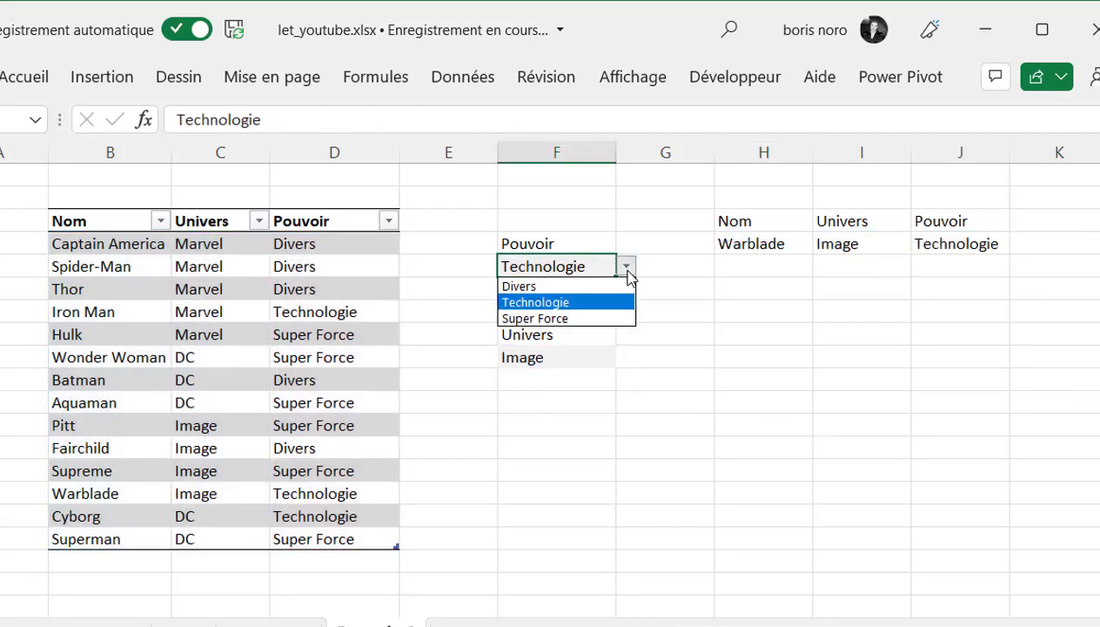
{"action": "left_click", "coordinate": [607, 287]}
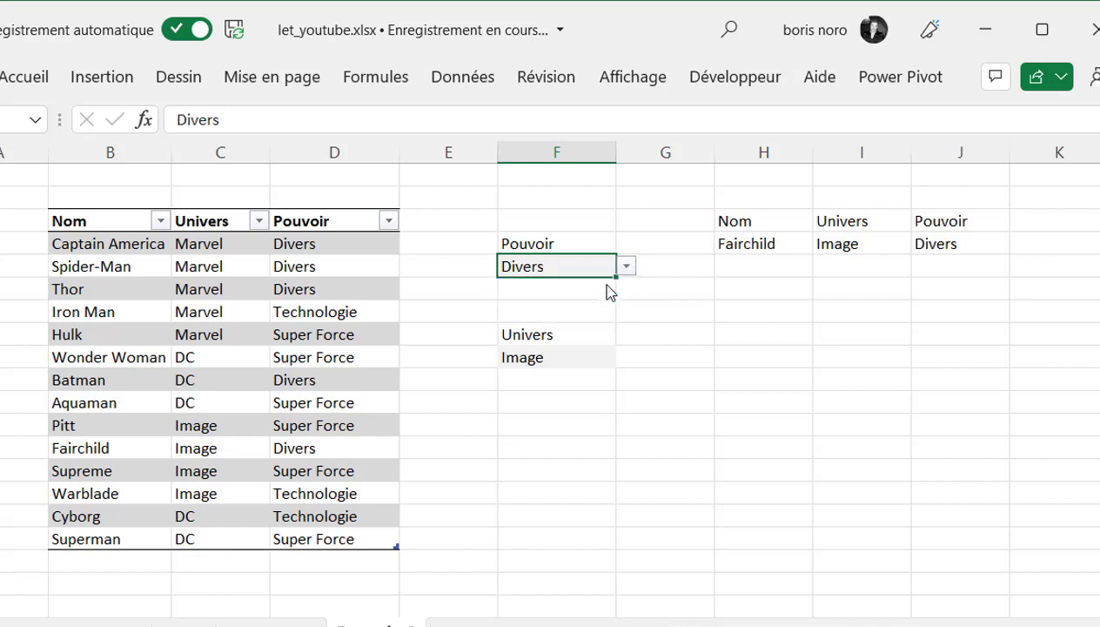
Try DC as the Univers choice in F9, then set it back to Marvel.
{"action": "left_click", "coordinate": [588, 357]}
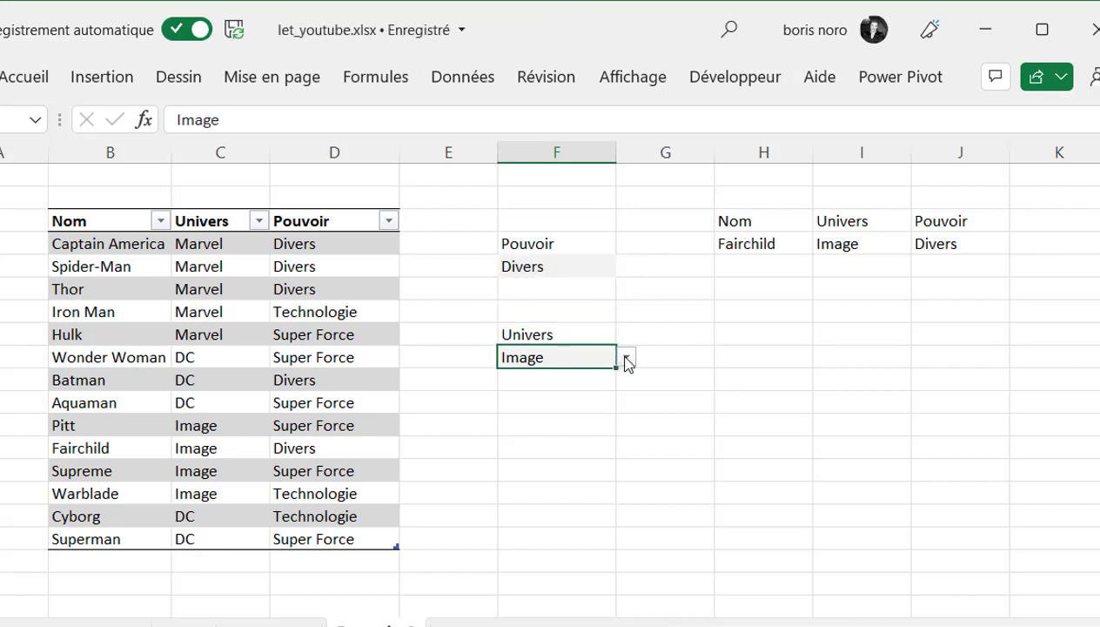
{"action": "left_click", "coordinate": [627, 359]}
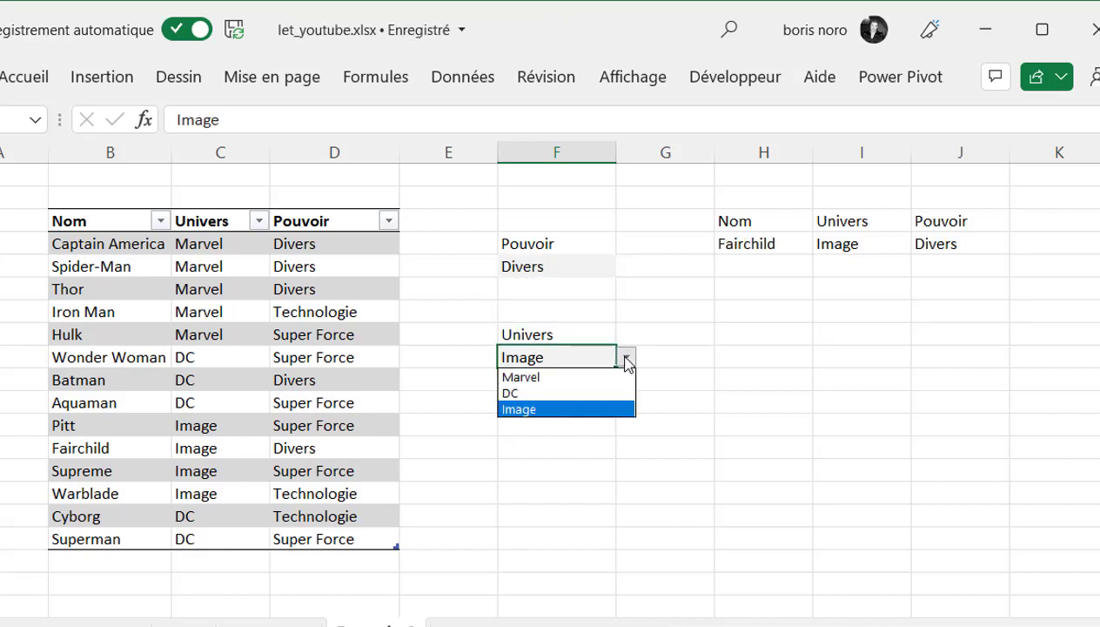
{"action": "left_click", "coordinate": [597, 393]}
{"action": "left_click", "coordinate": [627, 358]}
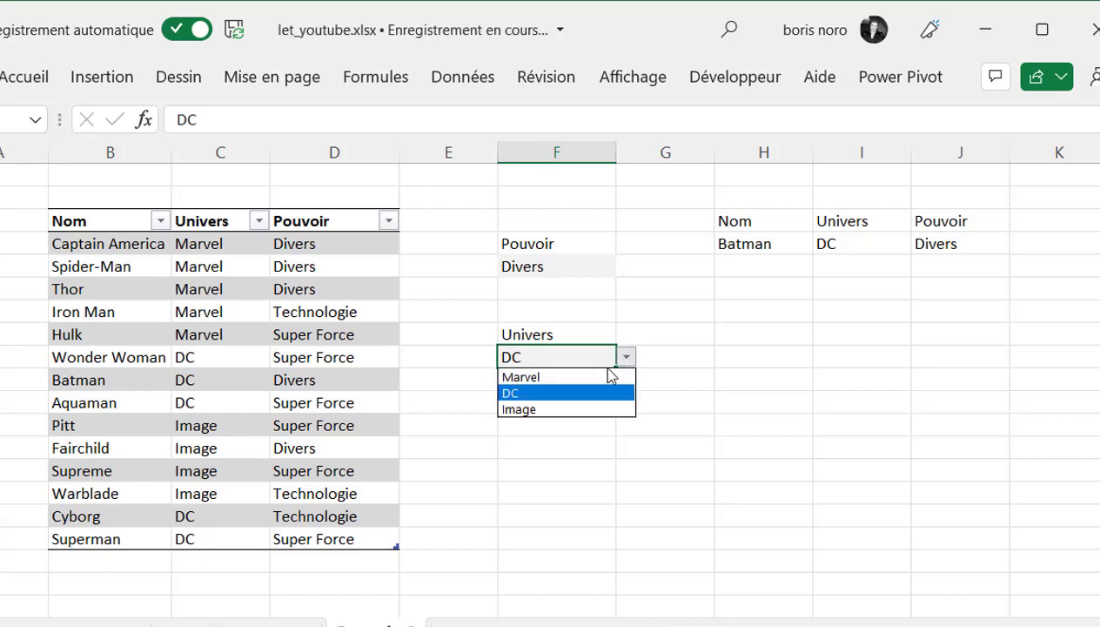
{"action": "left_click", "coordinate": [590, 377]}
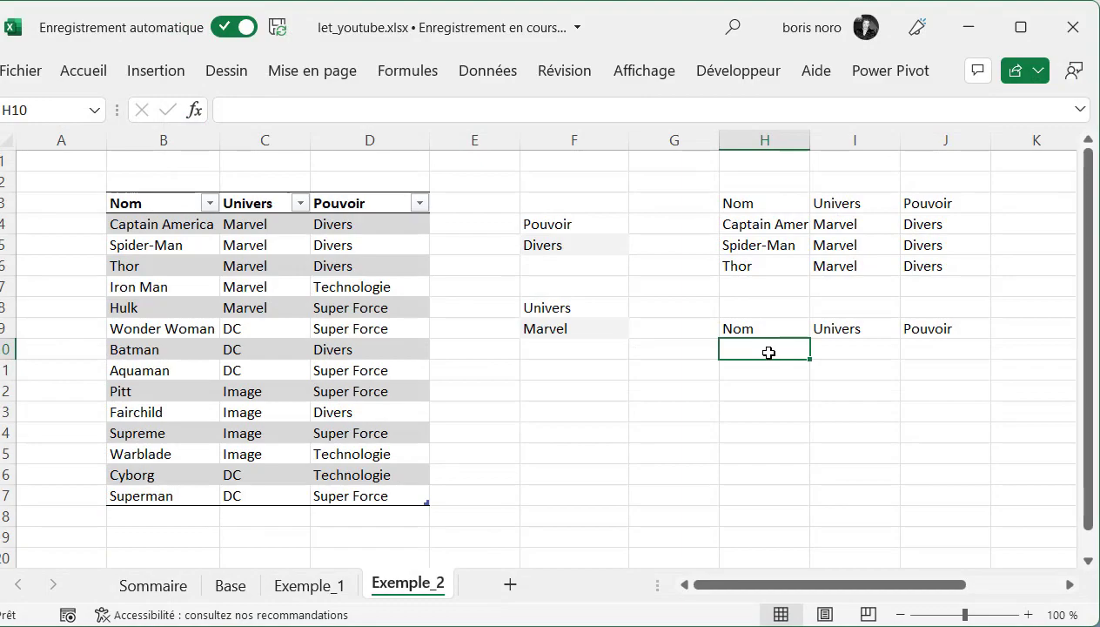
Start =LET in H10, defining Filtre_Pouvoir as supp[Pouvoir]=F5.
{"action": "type", "text": "=LET("}
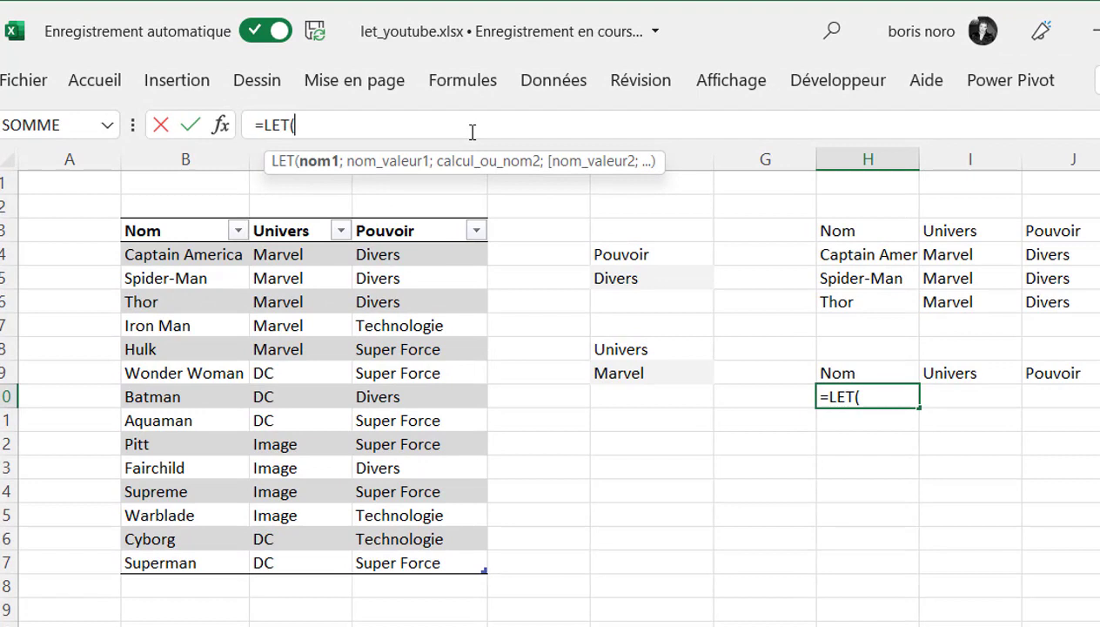
{"action": "type", "text": "Filtre_Pouvoir"}
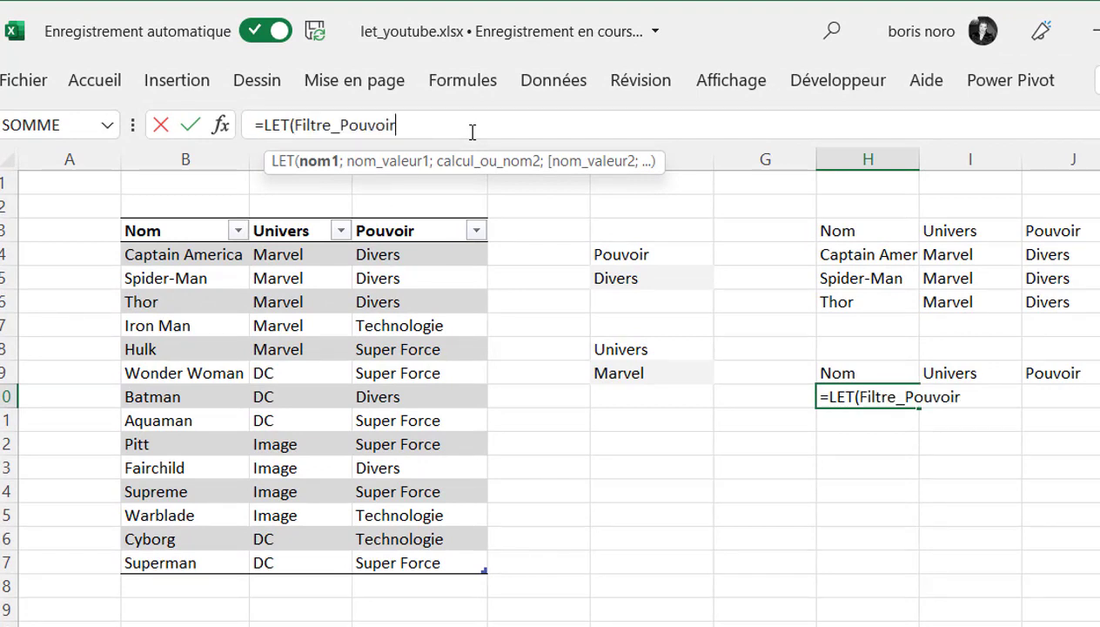
{"action": "type", "text": ";"}
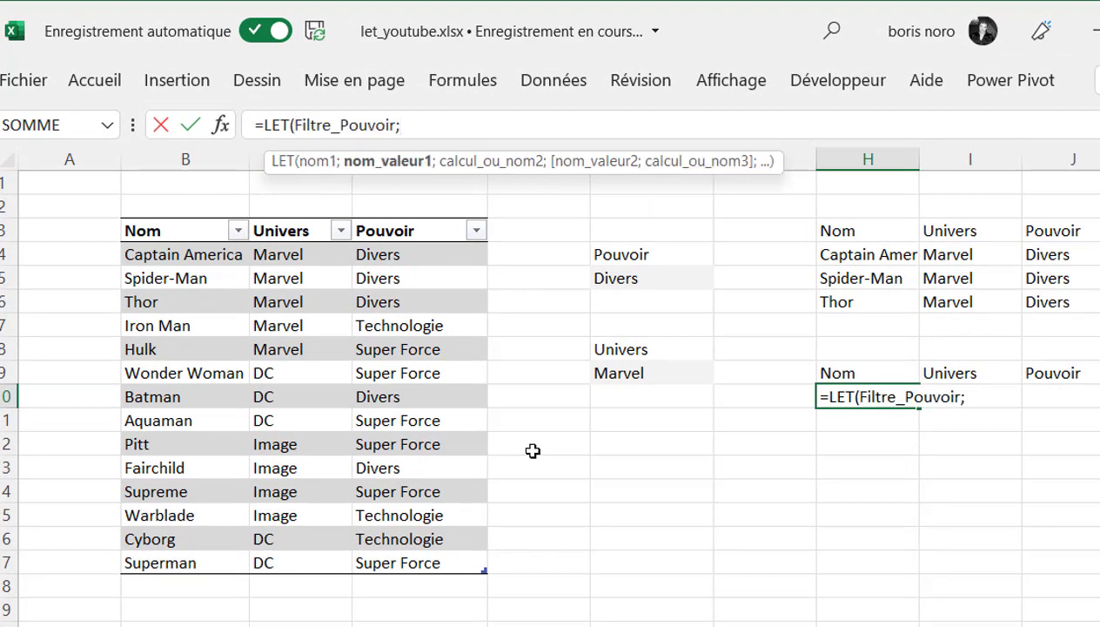
{"action": "left_click", "coordinate": [417, 218]}
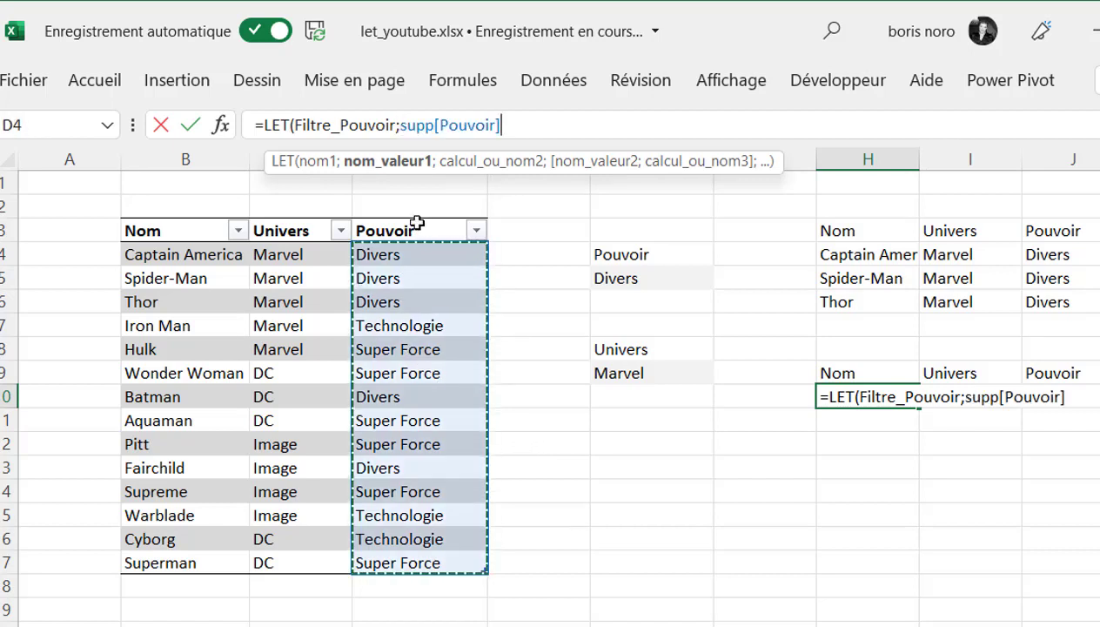
{"action": "type", "text": "="}
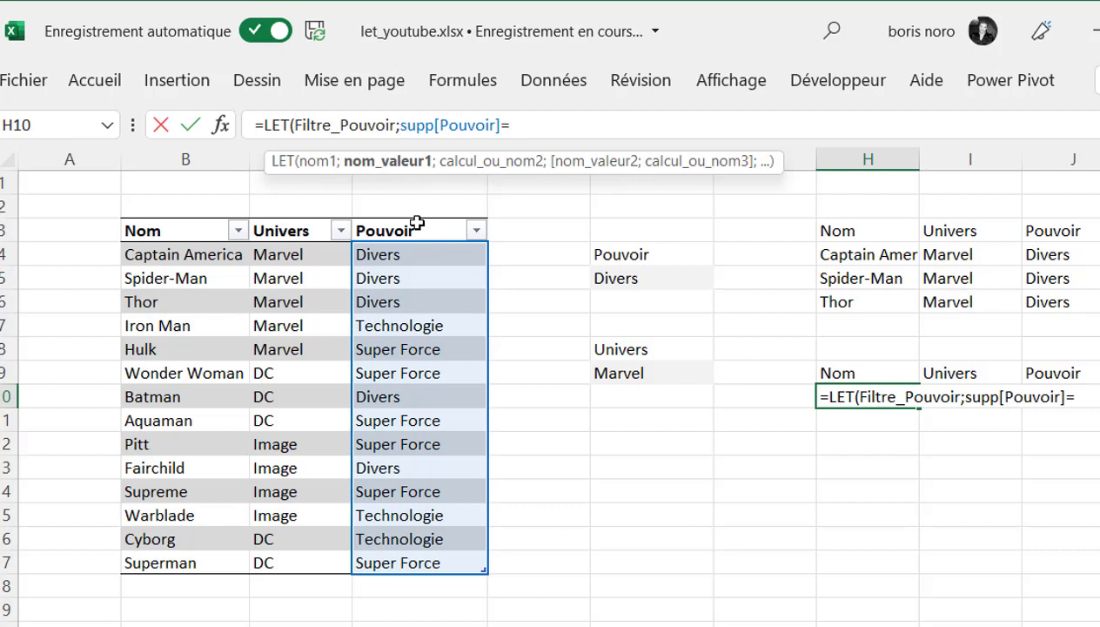
{"action": "left_click", "coordinate": [653, 280]}
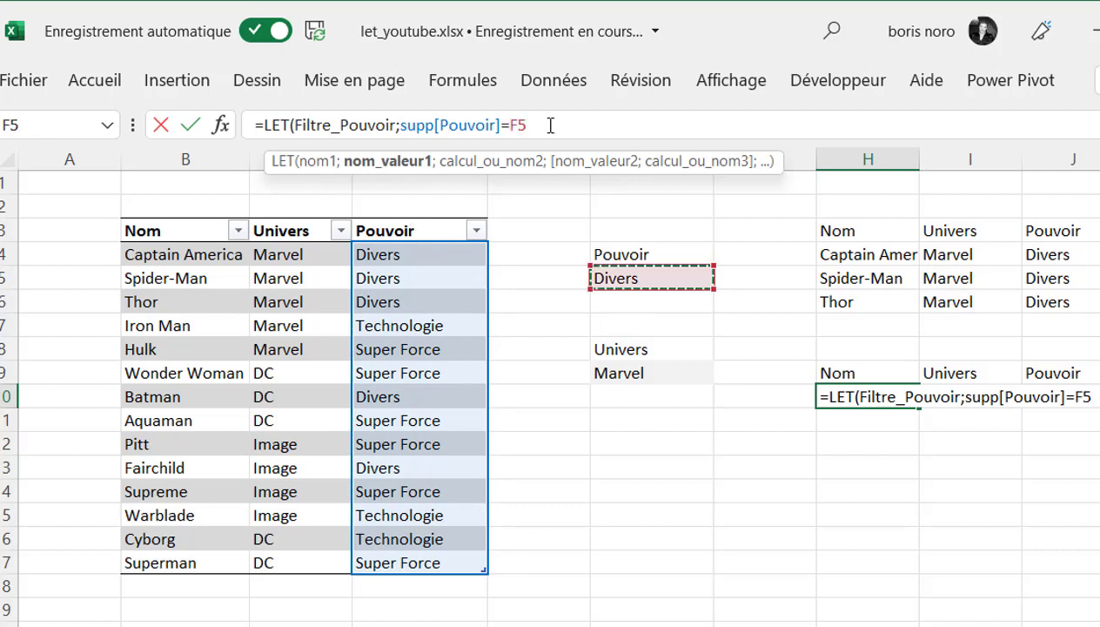
Define Filtre_Univers as supp[Univers]=F9 and begin a new line in the formula.
{"action": "type", "text": ";"}
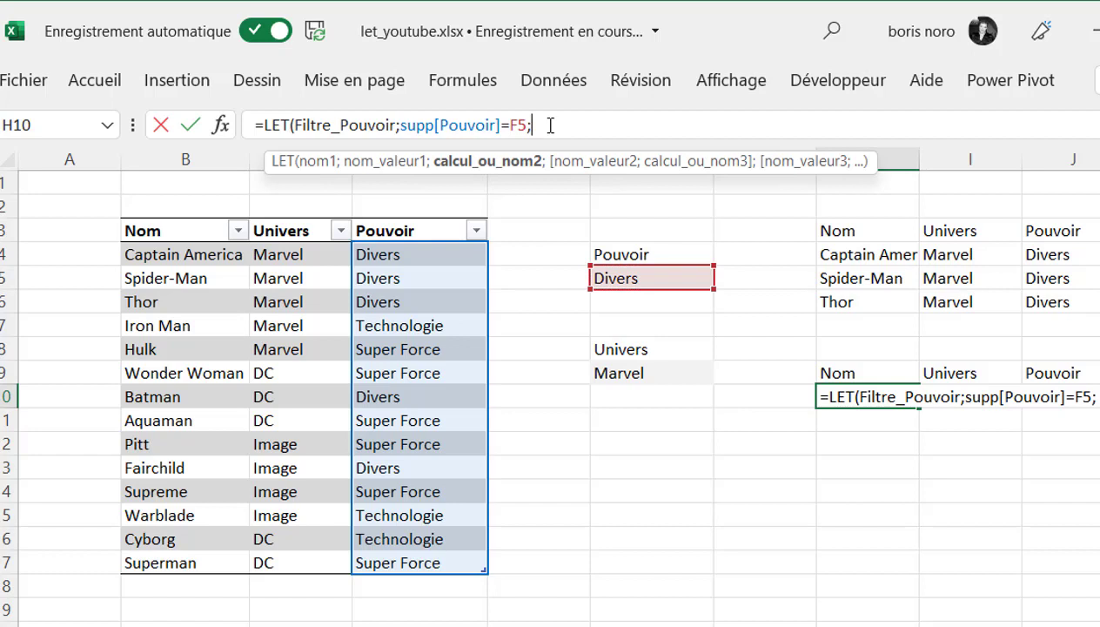
{"action": "type", "text": "Filtre_Univers"}
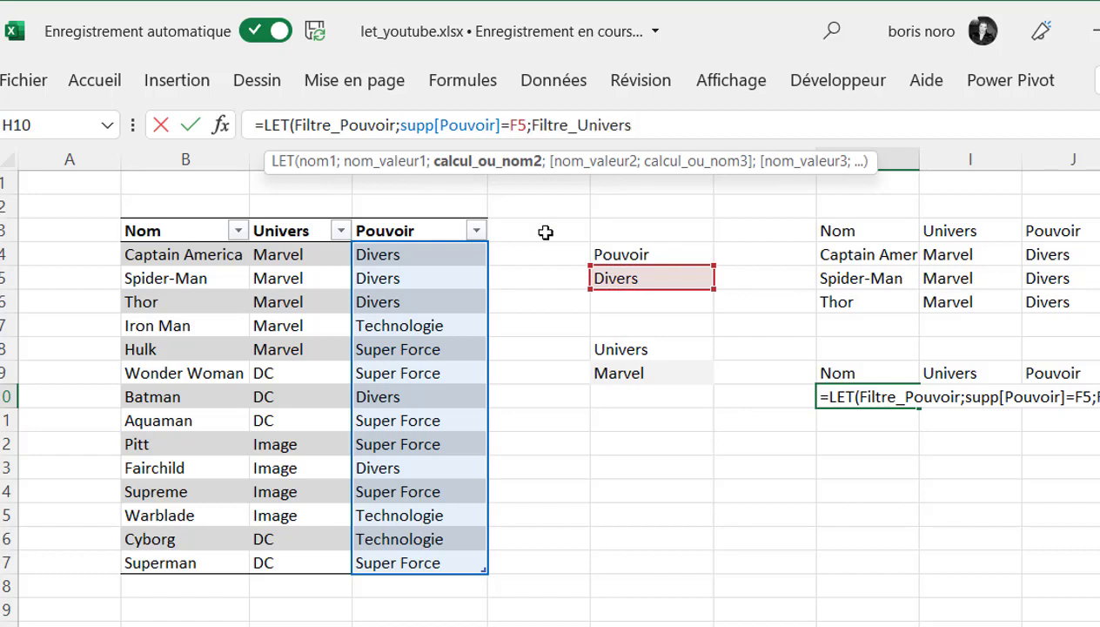
{"action": "type", "text": ";"}
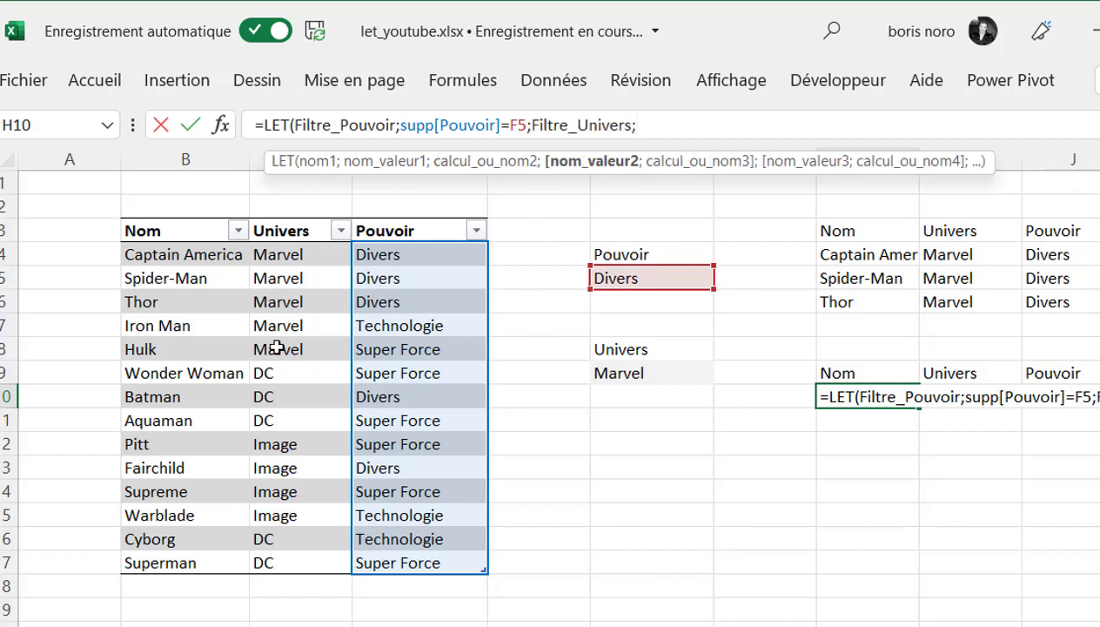
{"action": "left_click", "coordinate": [284, 228]}
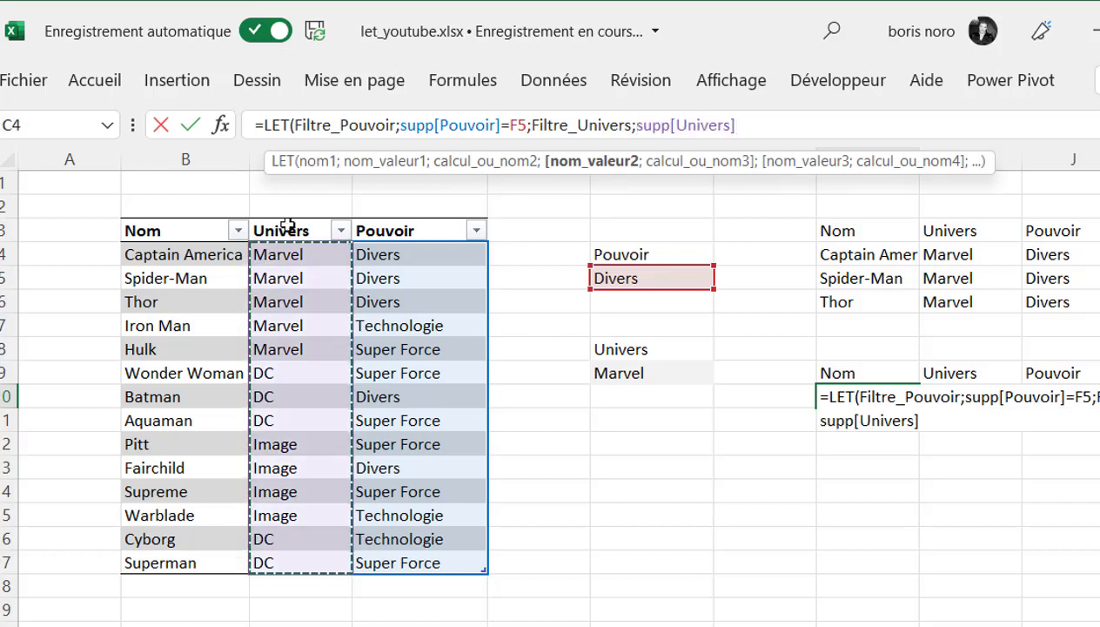
{"action": "type", "text": "="}
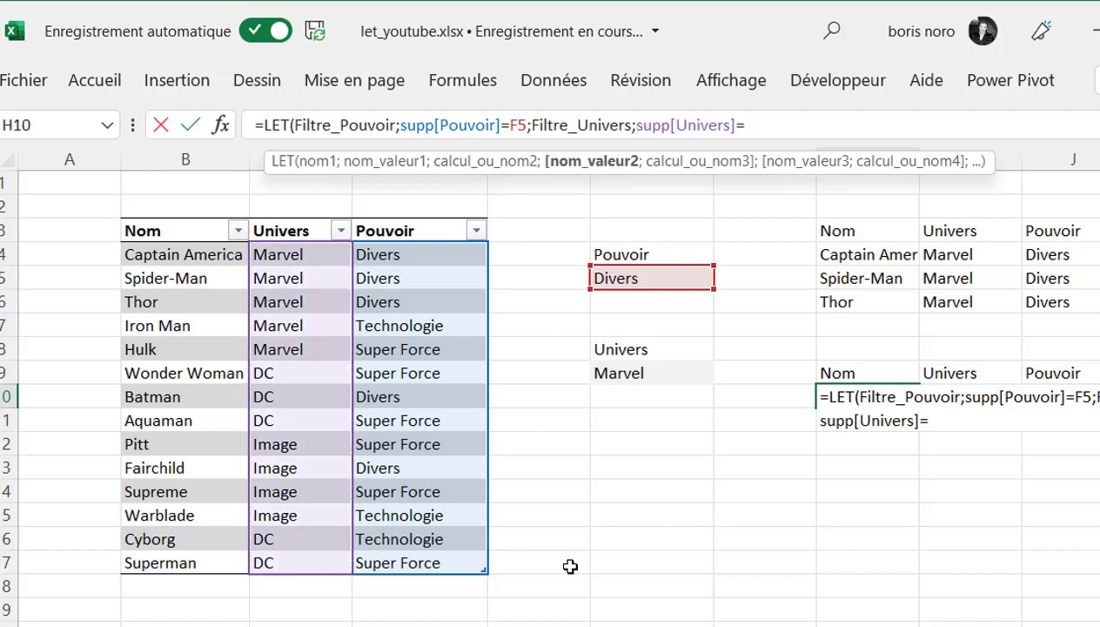
{"action": "left_click", "coordinate": [662, 374]}
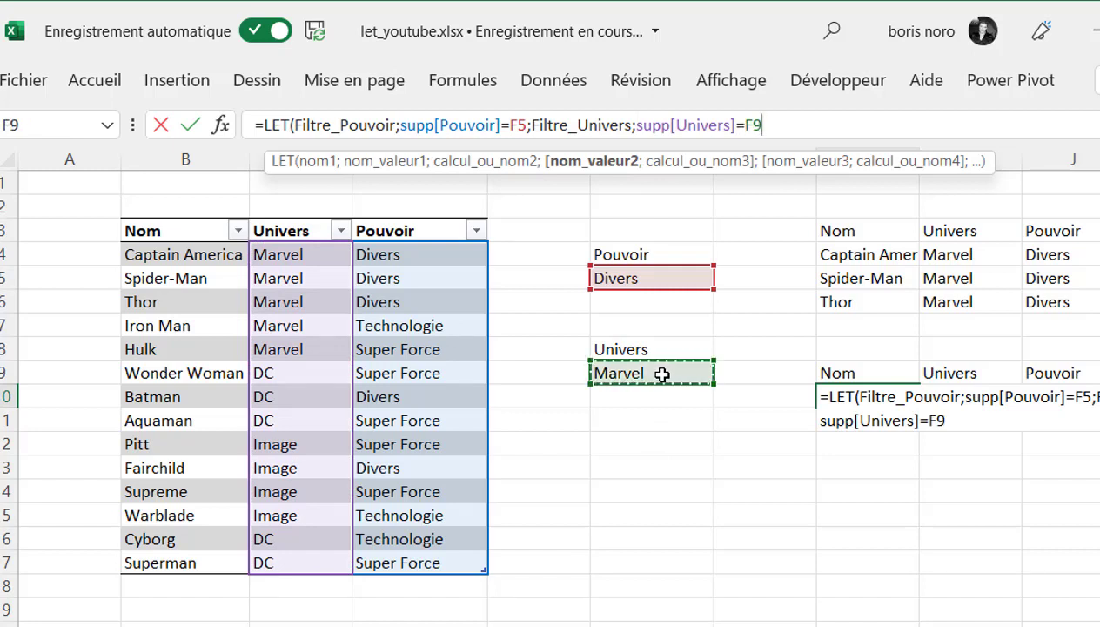
{"action": "type", "text": ";"}
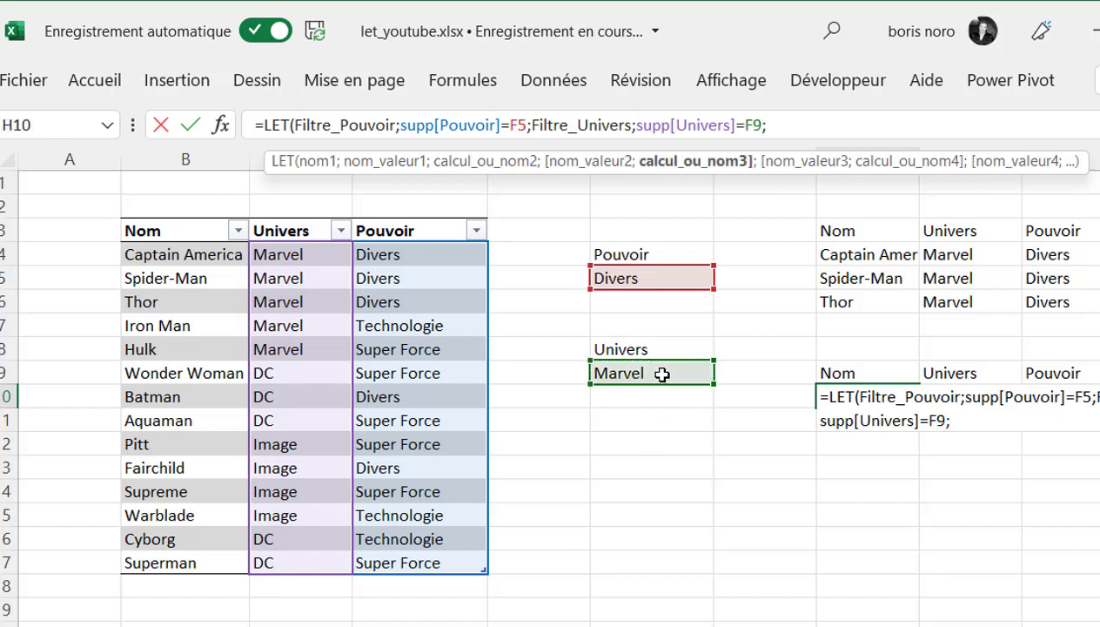
{"action": "key", "text": "ctrl+shift+u"}
End the LET with FILTRE(supp;Filtre_Pouvoir*Filtre_Univers) and commit it, listing Captain America, Spider-Man, Thor.
{"action": "type", "text": "fi"}
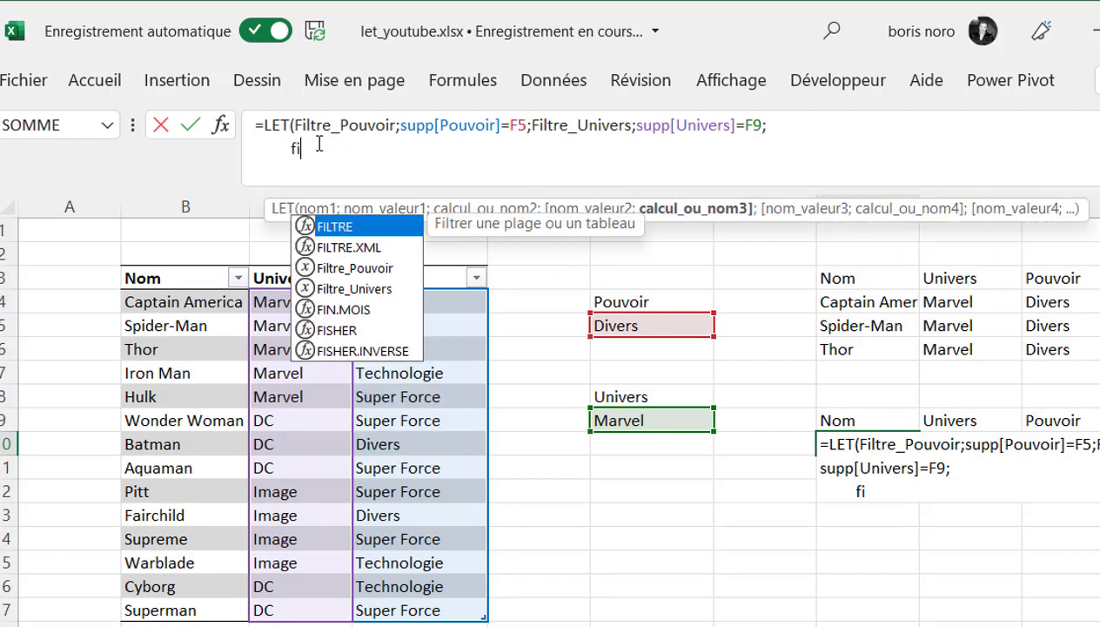
{"action": "key", "text": "Tab"}
{"action": "type", "text": "su"}
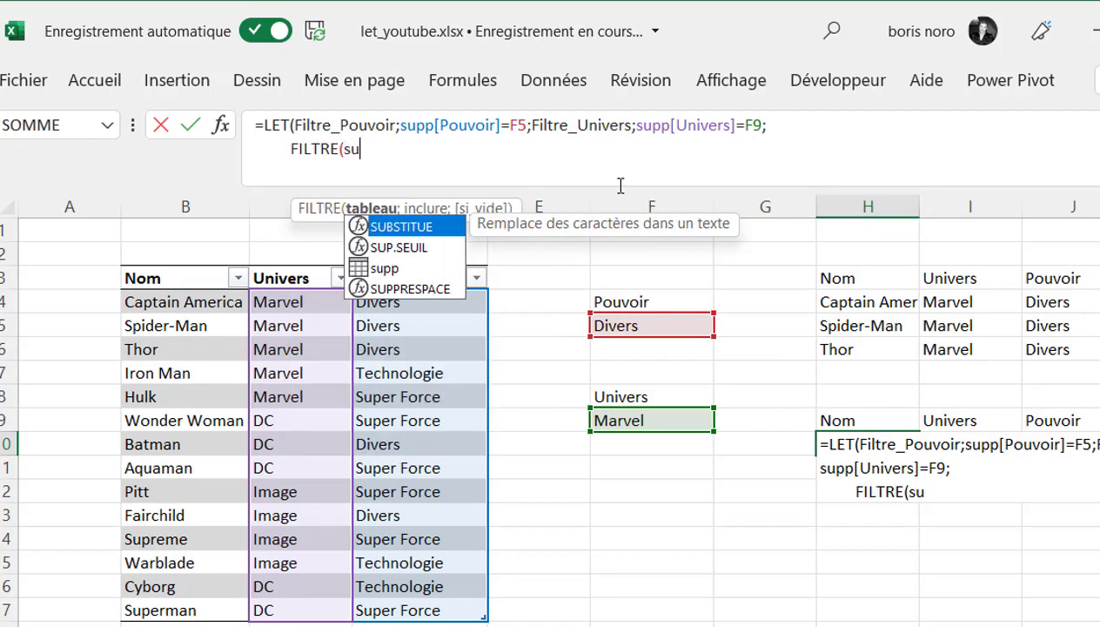
{"action": "left_click", "coordinate": [390, 266]}
{"action": "double_click", "coordinate": [390, 266]}
{"action": "type", "text": ";"}
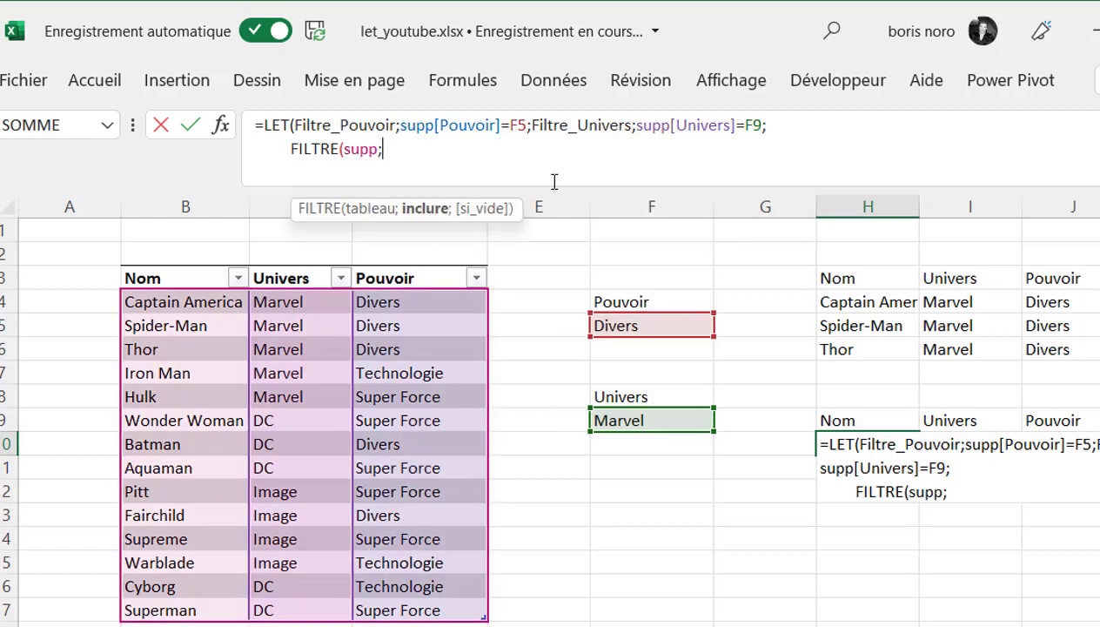
{"action": "type", "text": "fil"}
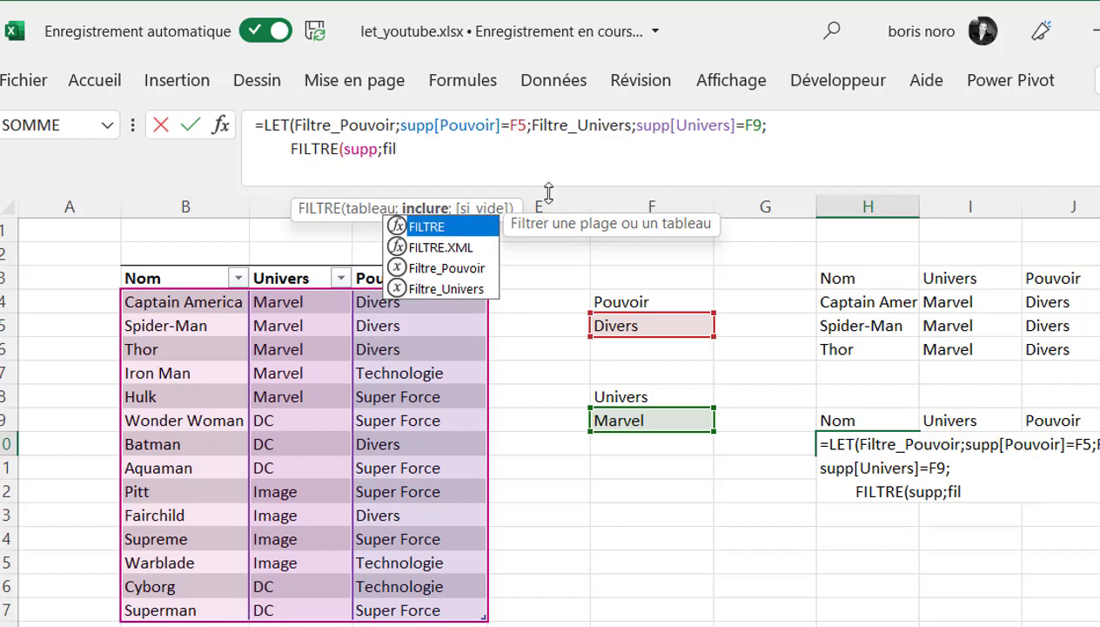
{"action": "double_click", "coordinate": [463, 269]}
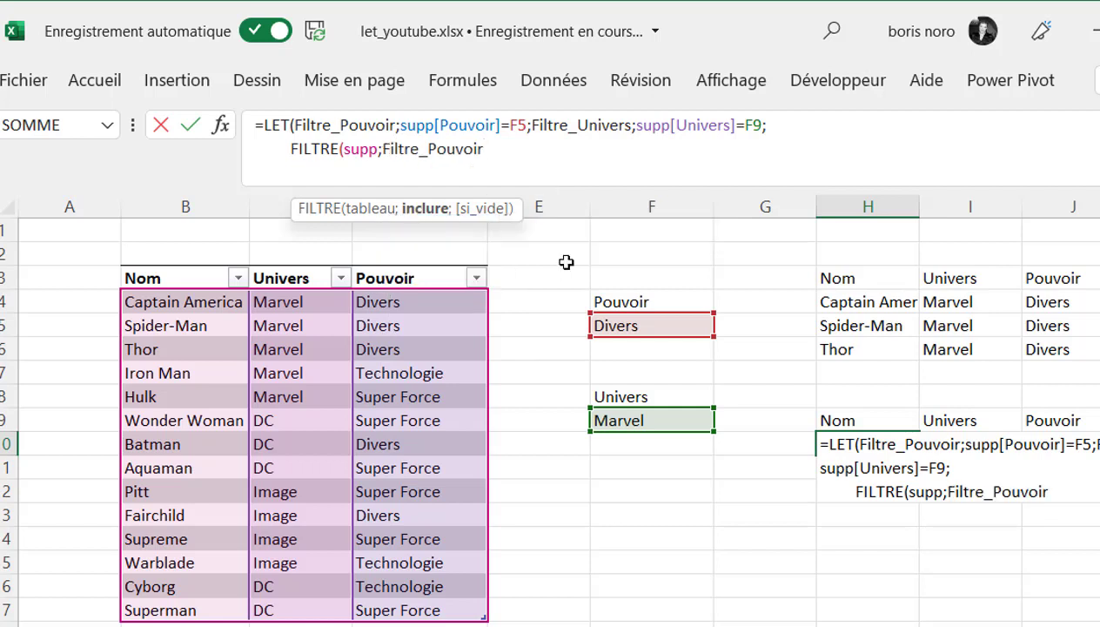
{"action": "type", "text": "*"}
{"action": "type", "text": "fil"}
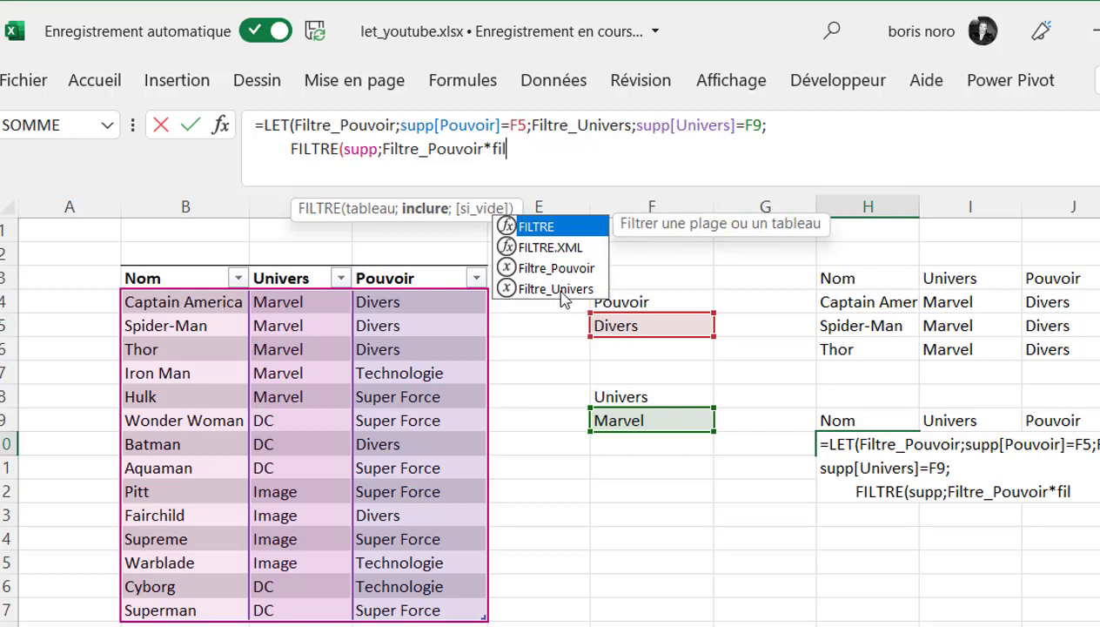
{"action": "double_click", "coordinate": [556, 289]}
{"action": "type", "text": ")"}
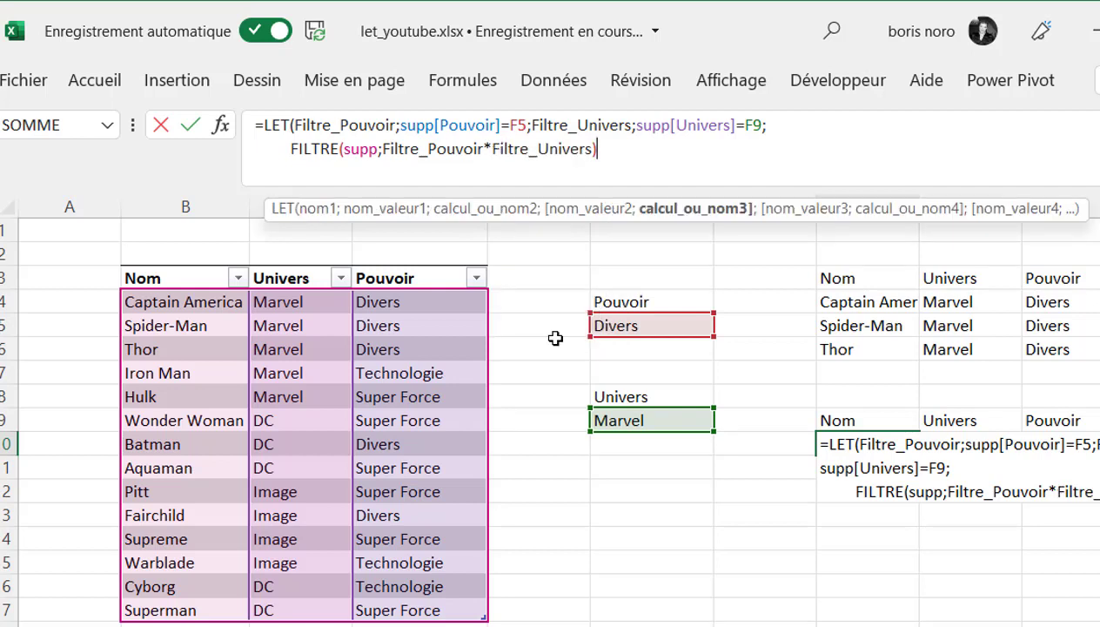
{"action": "type", "text": ")"}
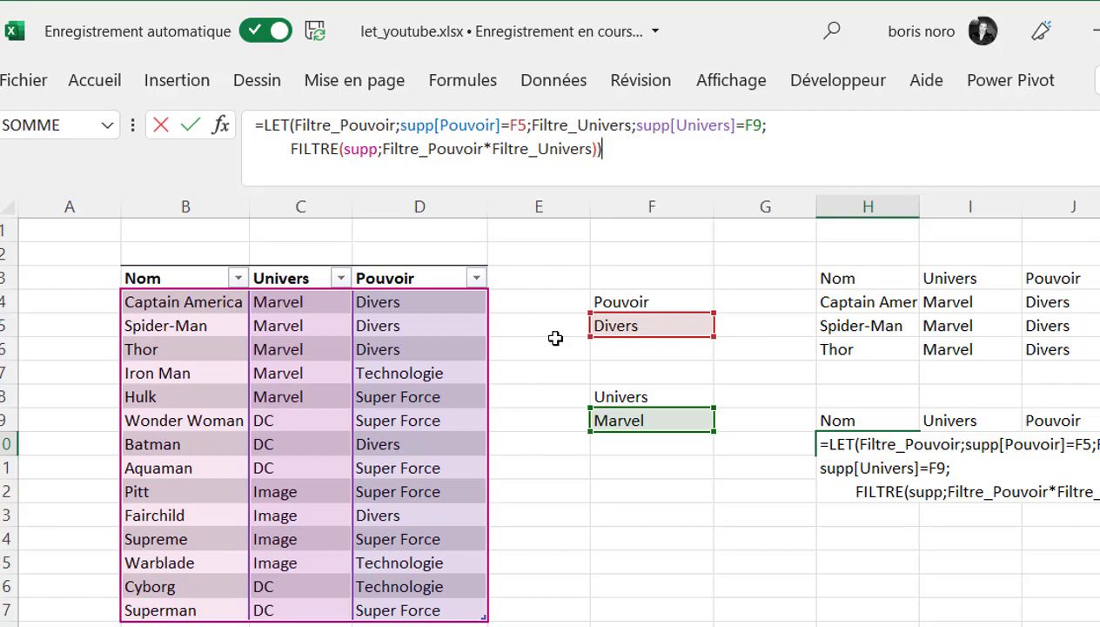
{"action": "key", "text": "Return"}
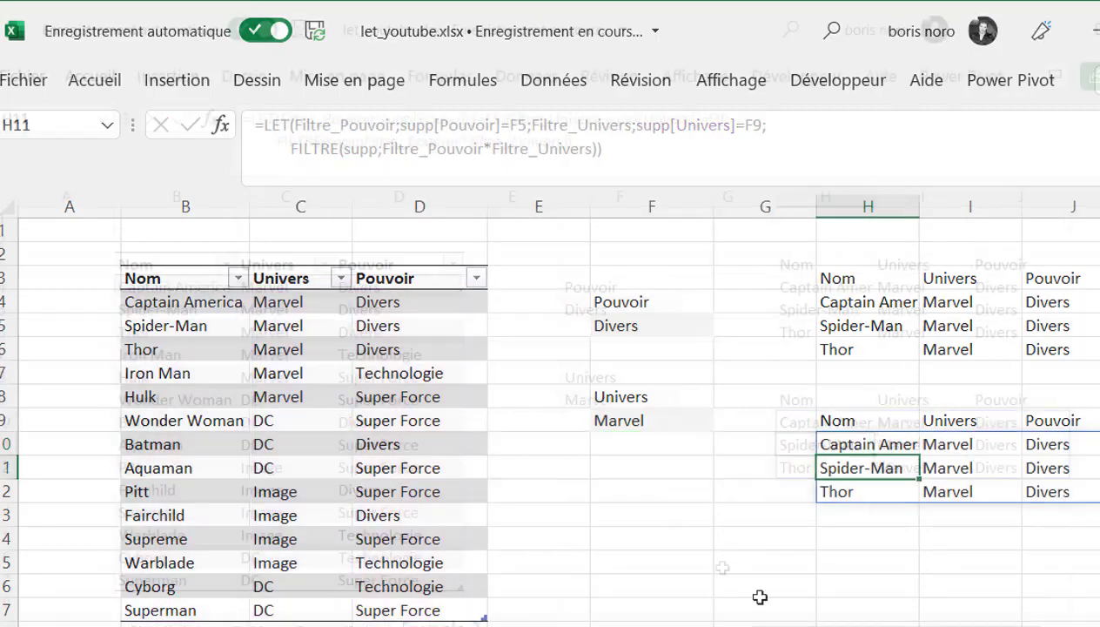
Switch the Univers choice in F9 to DC so both result tables show only Batman.
{"action": "left_click", "coordinate": [892, 536]}
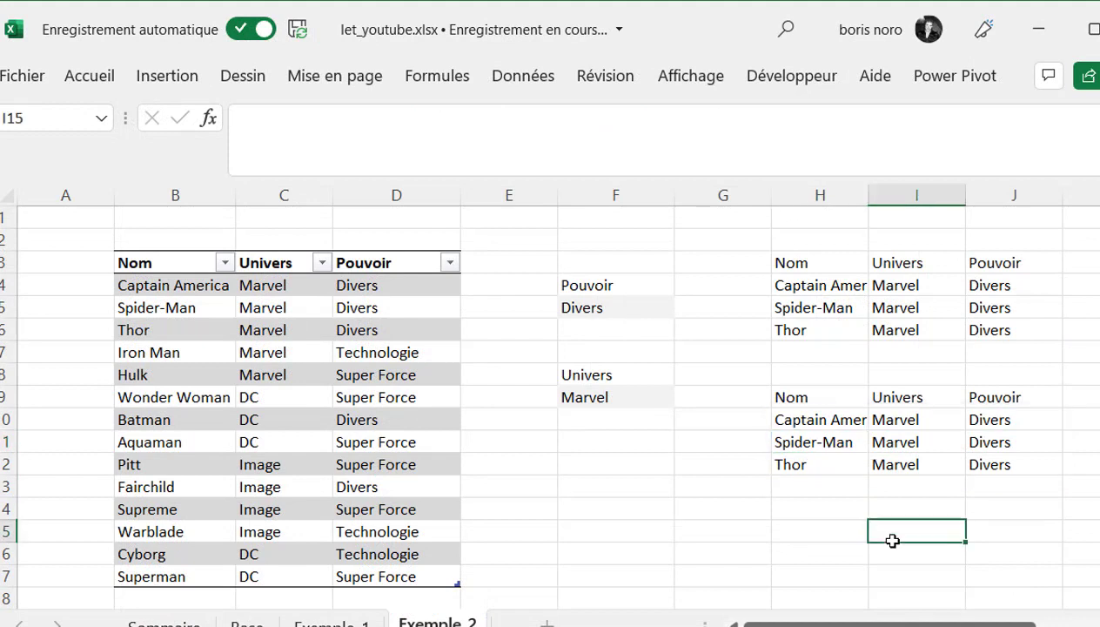
{"action": "left_click", "coordinate": [639, 398]}
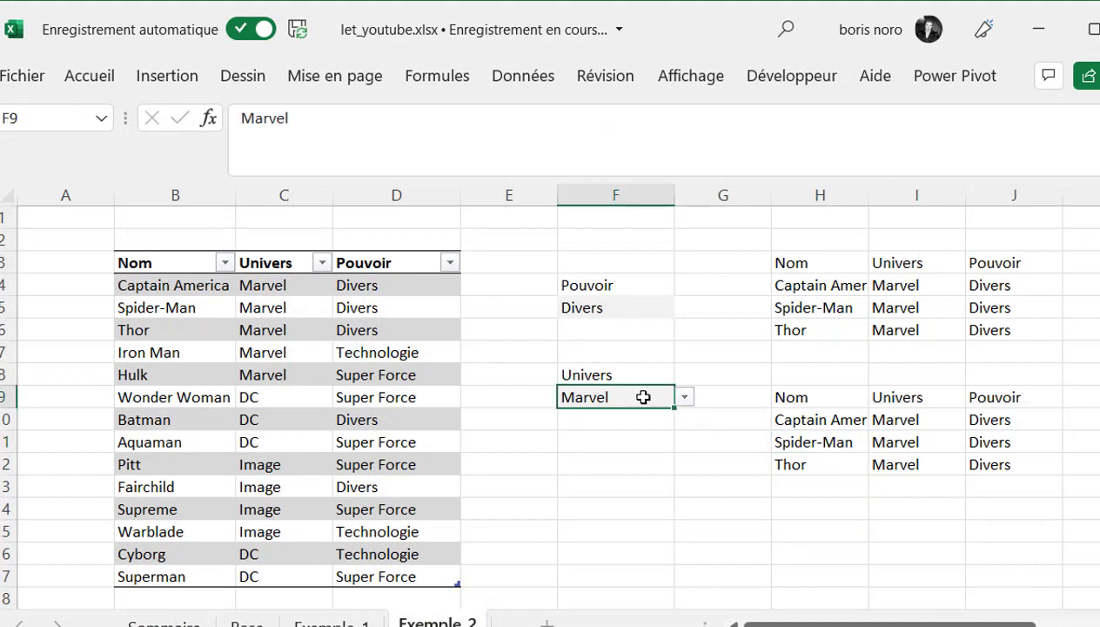
{"action": "left_click", "coordinate": [687, 399]}
{"action": "left_click", "coordinate": [662, 430]}
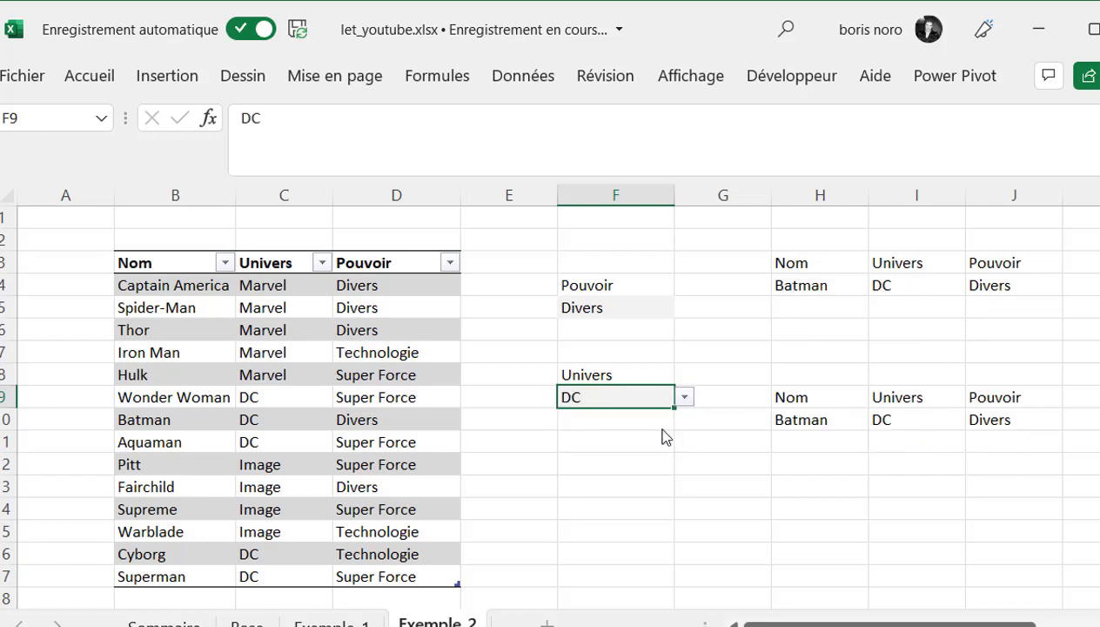
{"action": "left_click", "coordinate": [748, 549]}
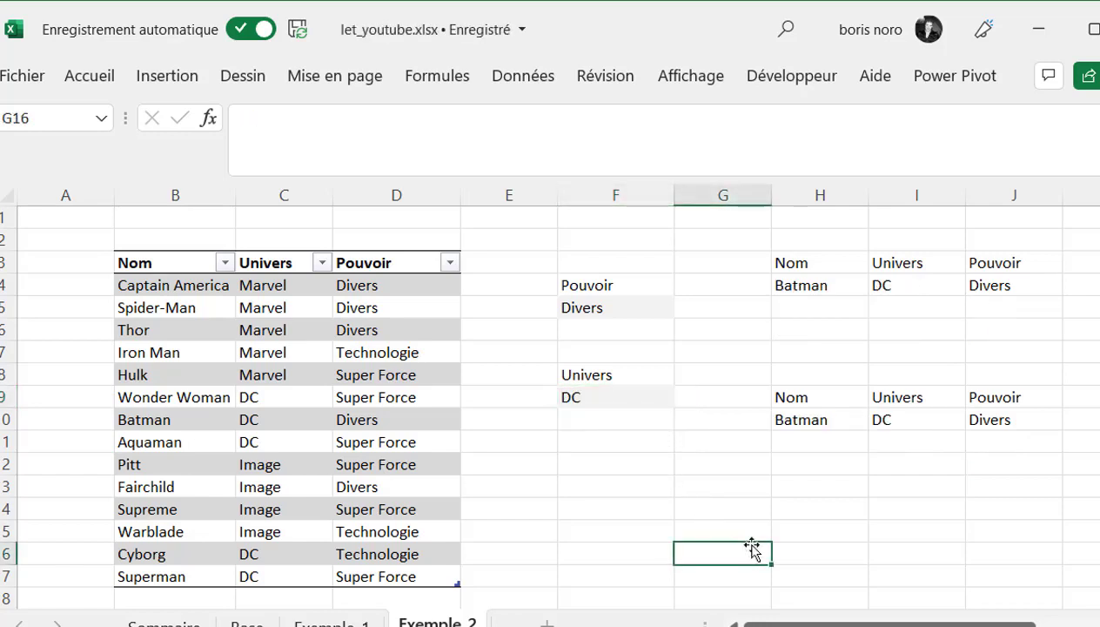